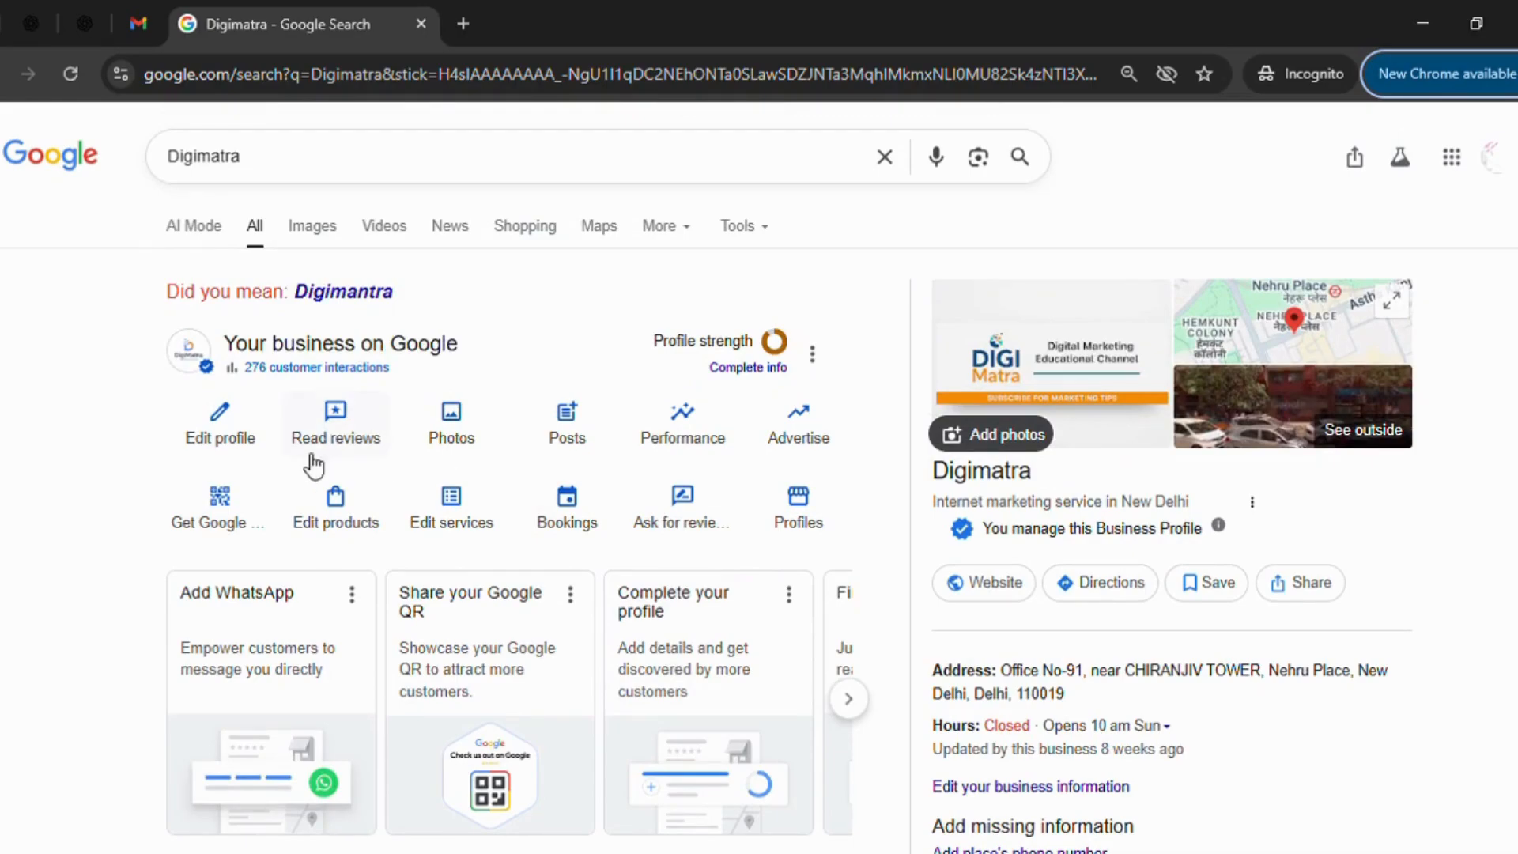
Step: Search the web for "google my maps" in a new tab and open the Google My Maps site
left_click(462, 24)
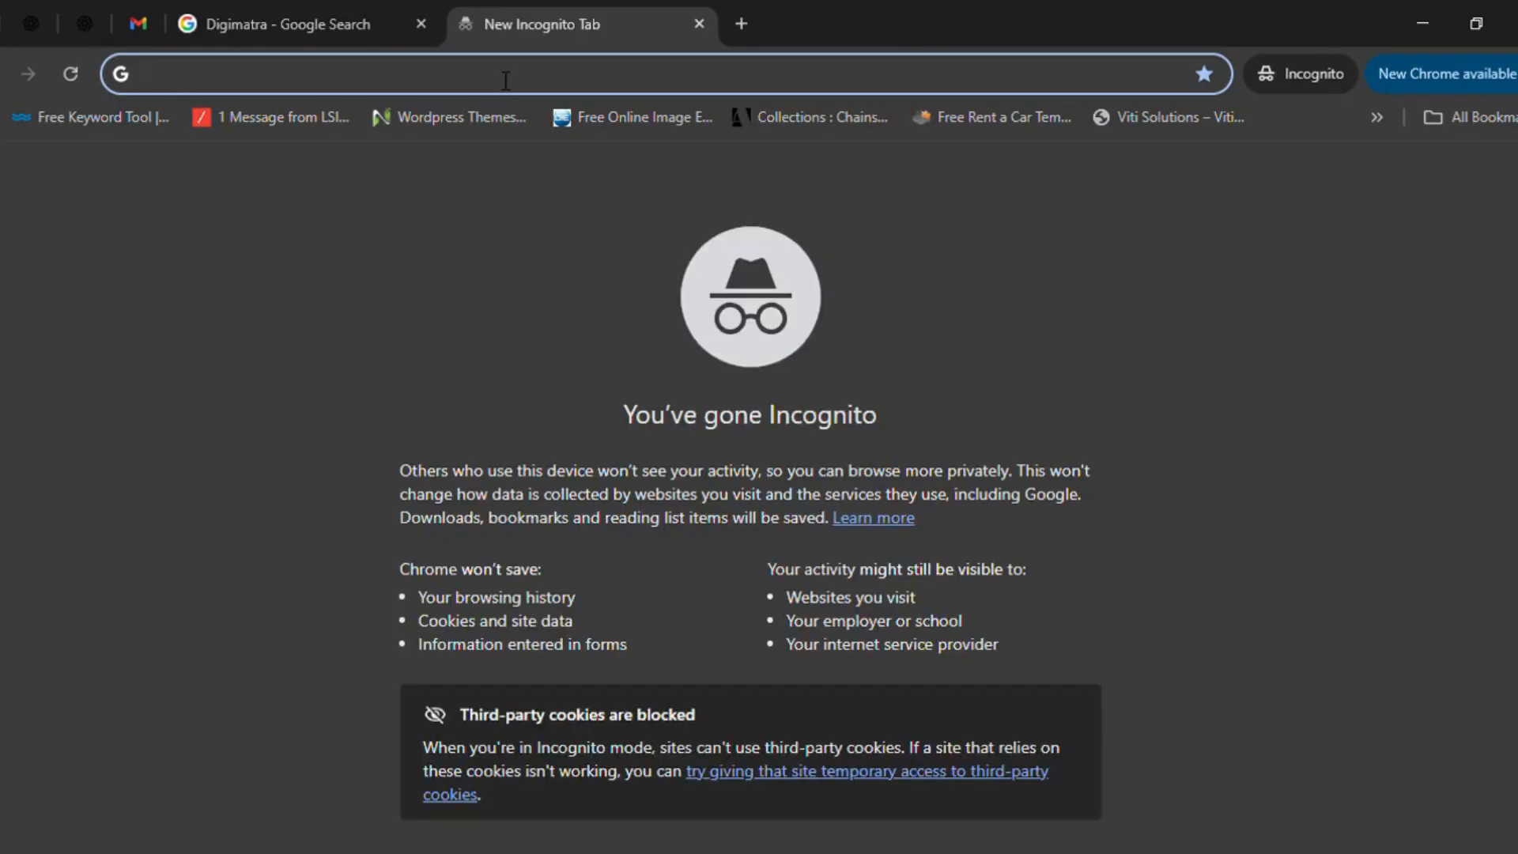
type("g")
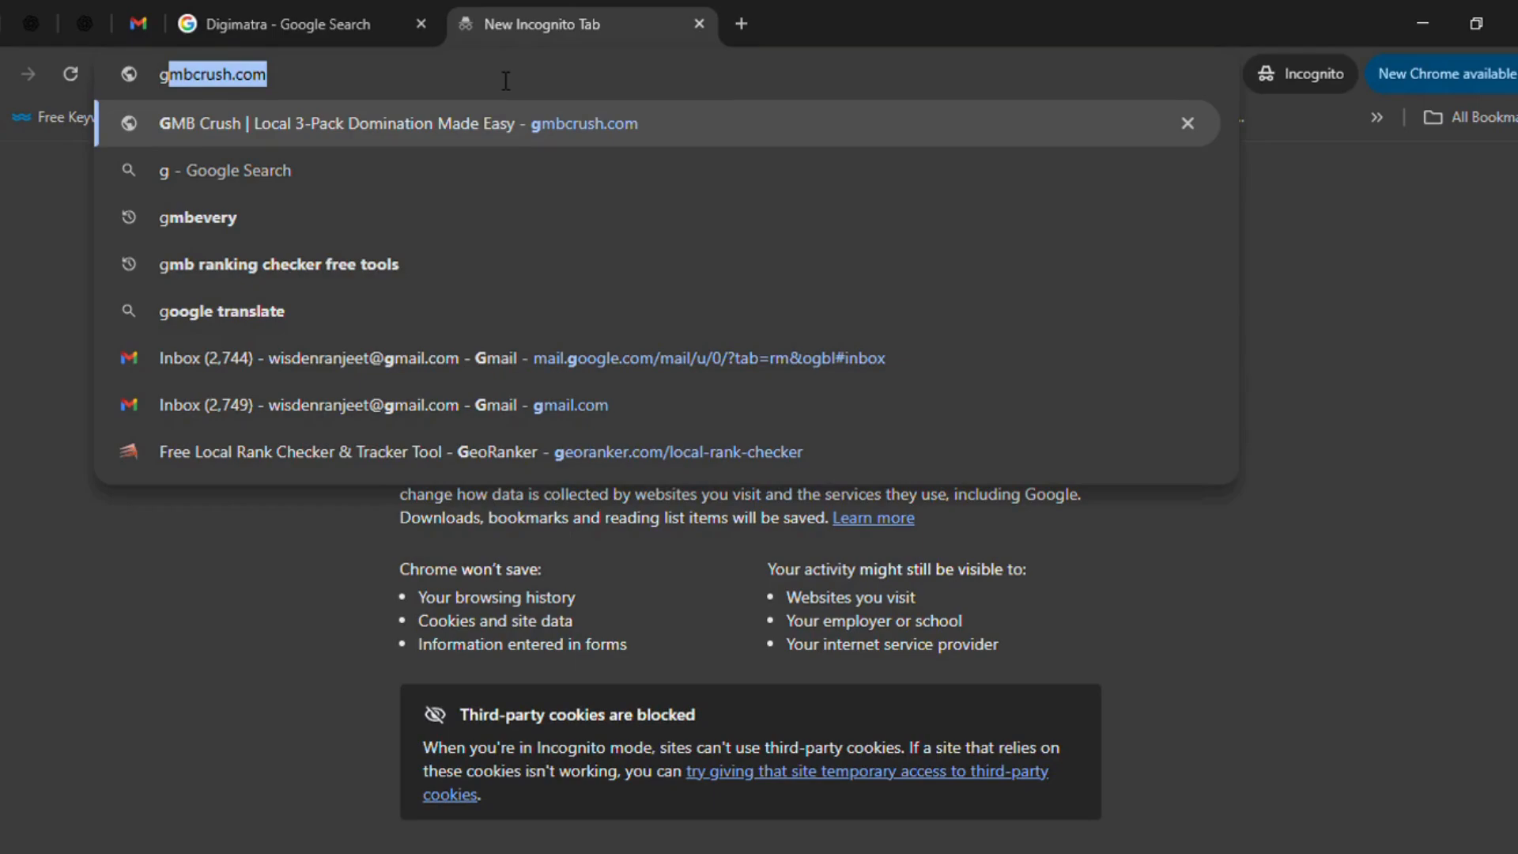
type("og")
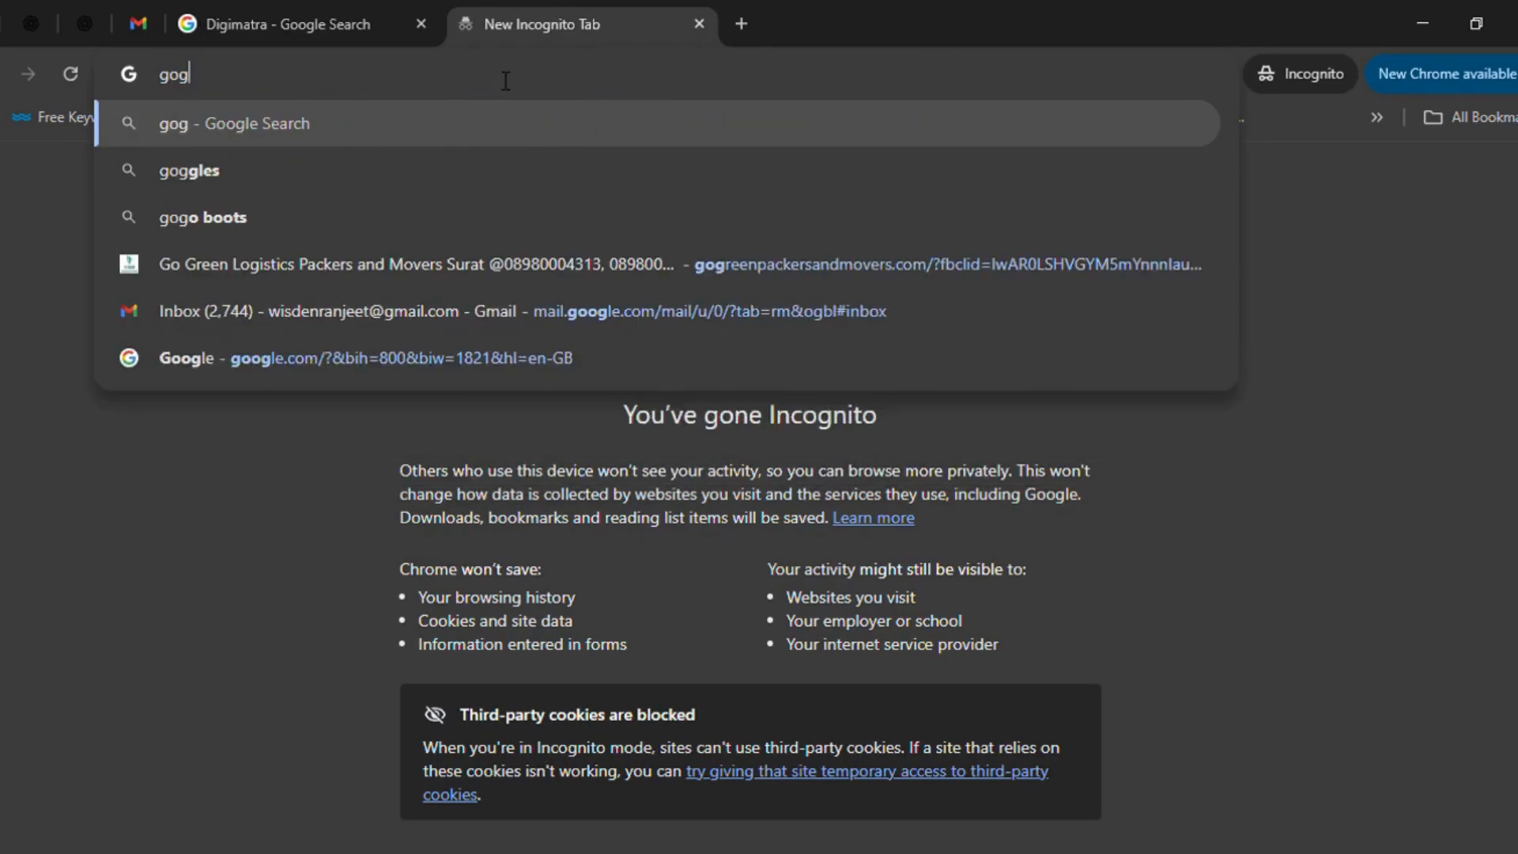
key("BackSpace")
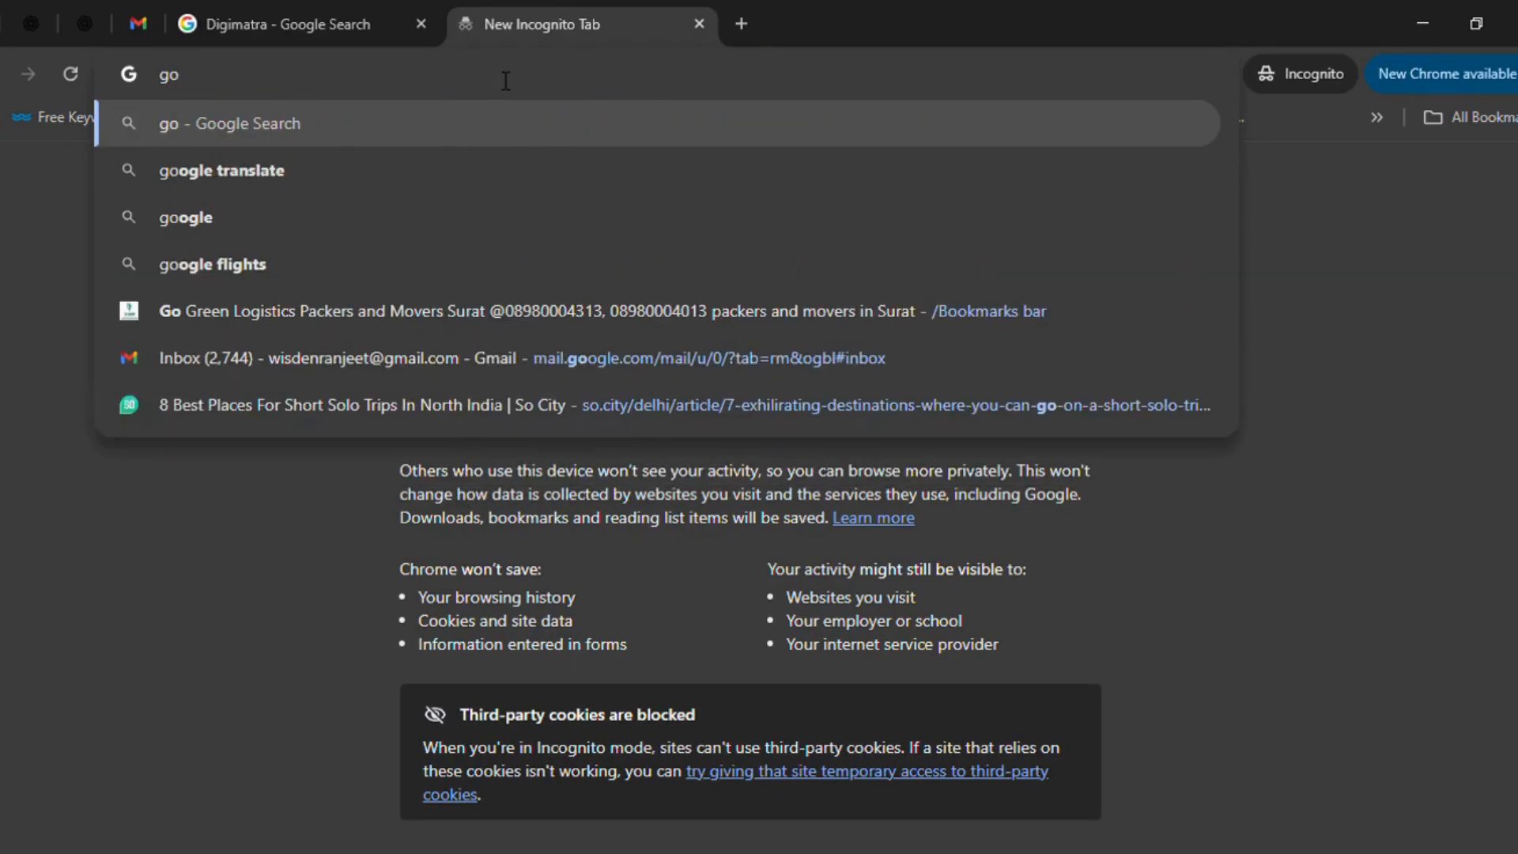
type("o")
type("gme")
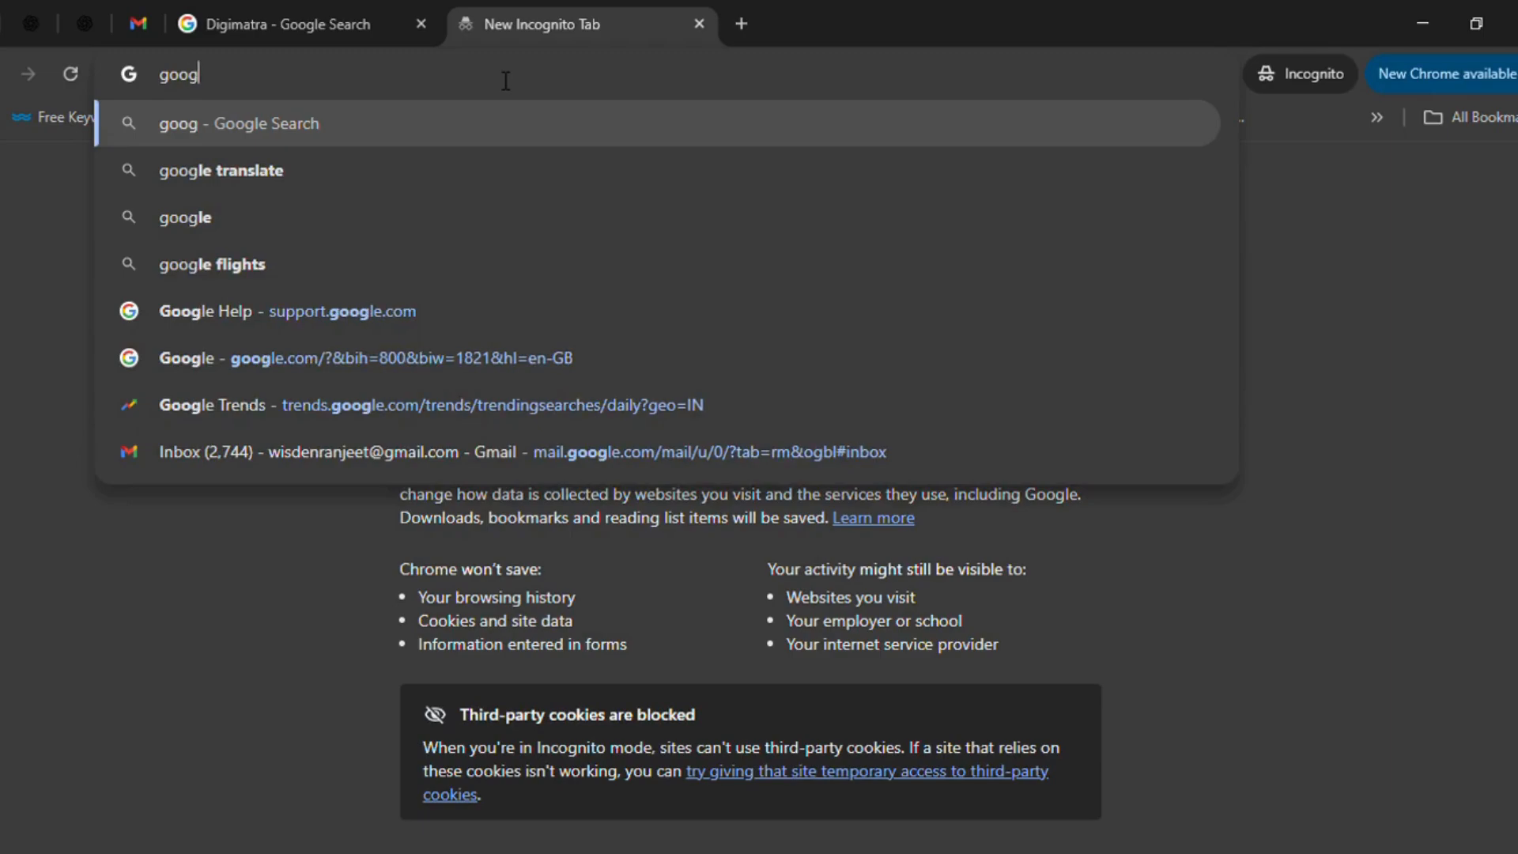
key("BackSpace")
key("BackSpace")
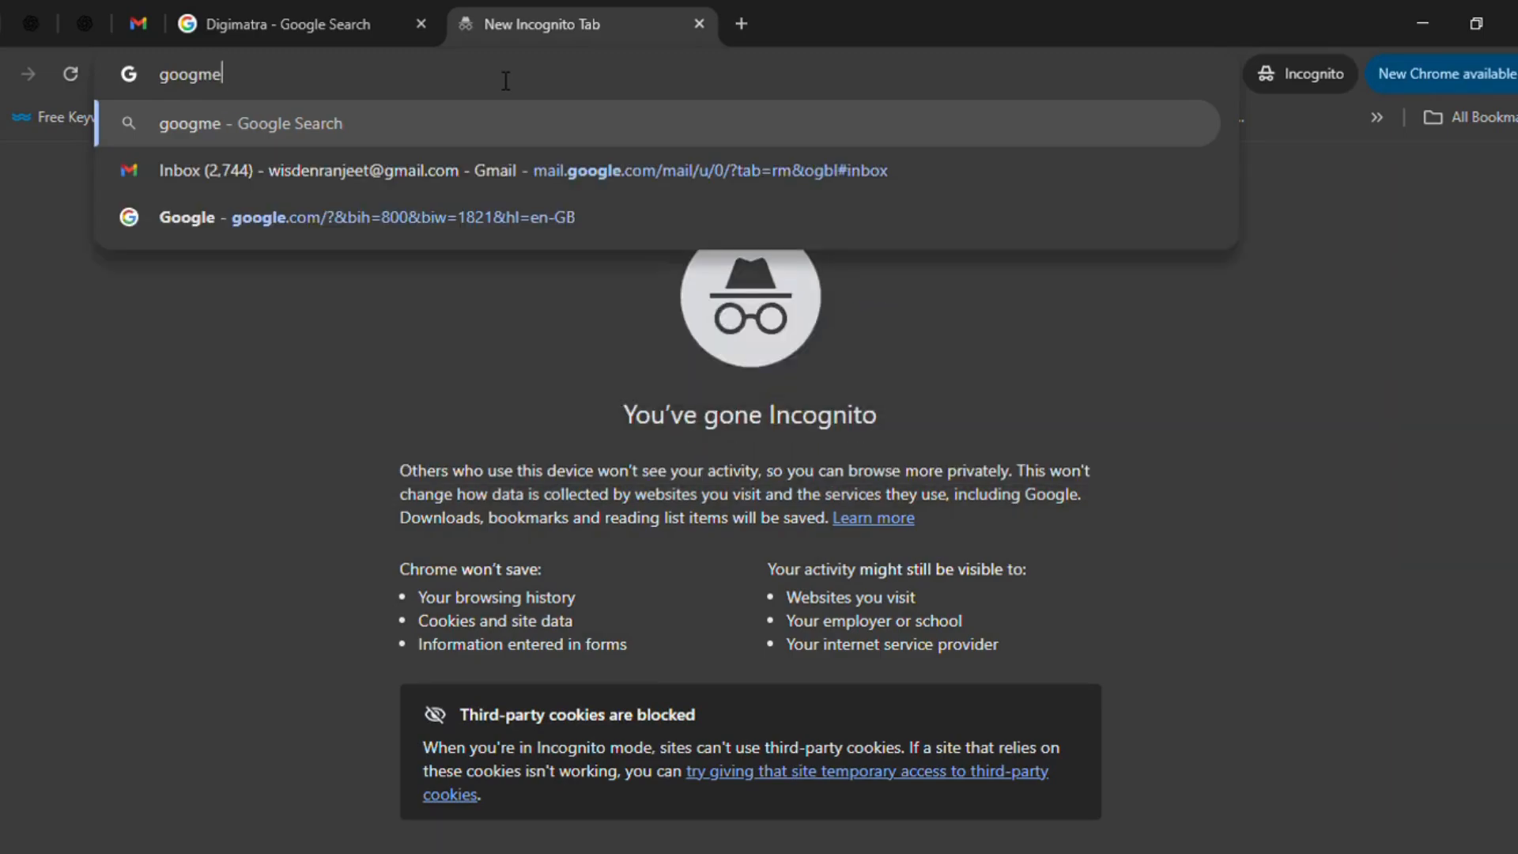
key("BackSpace")
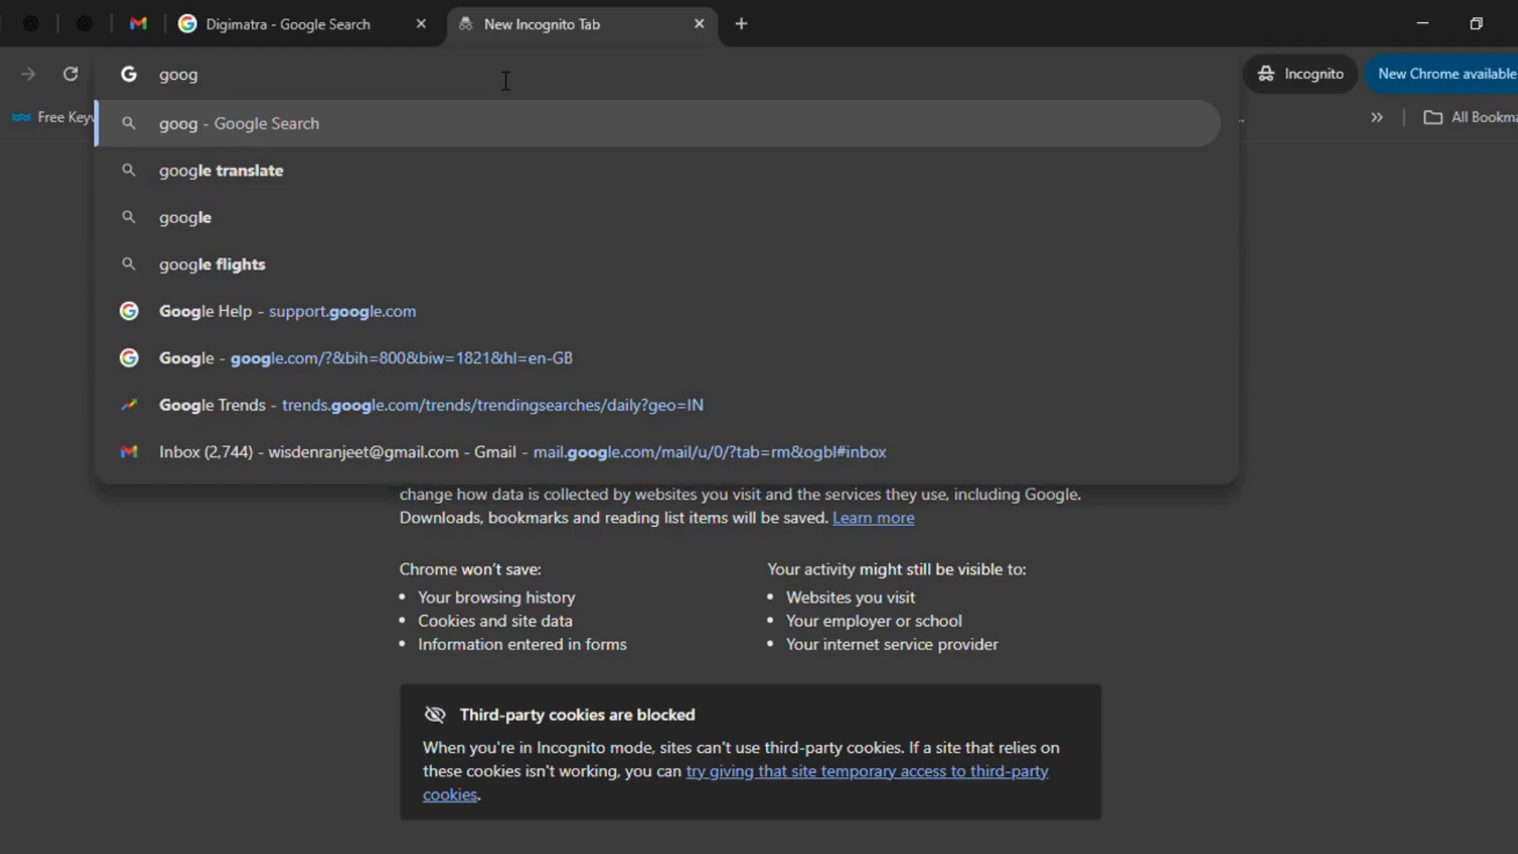
type("le")
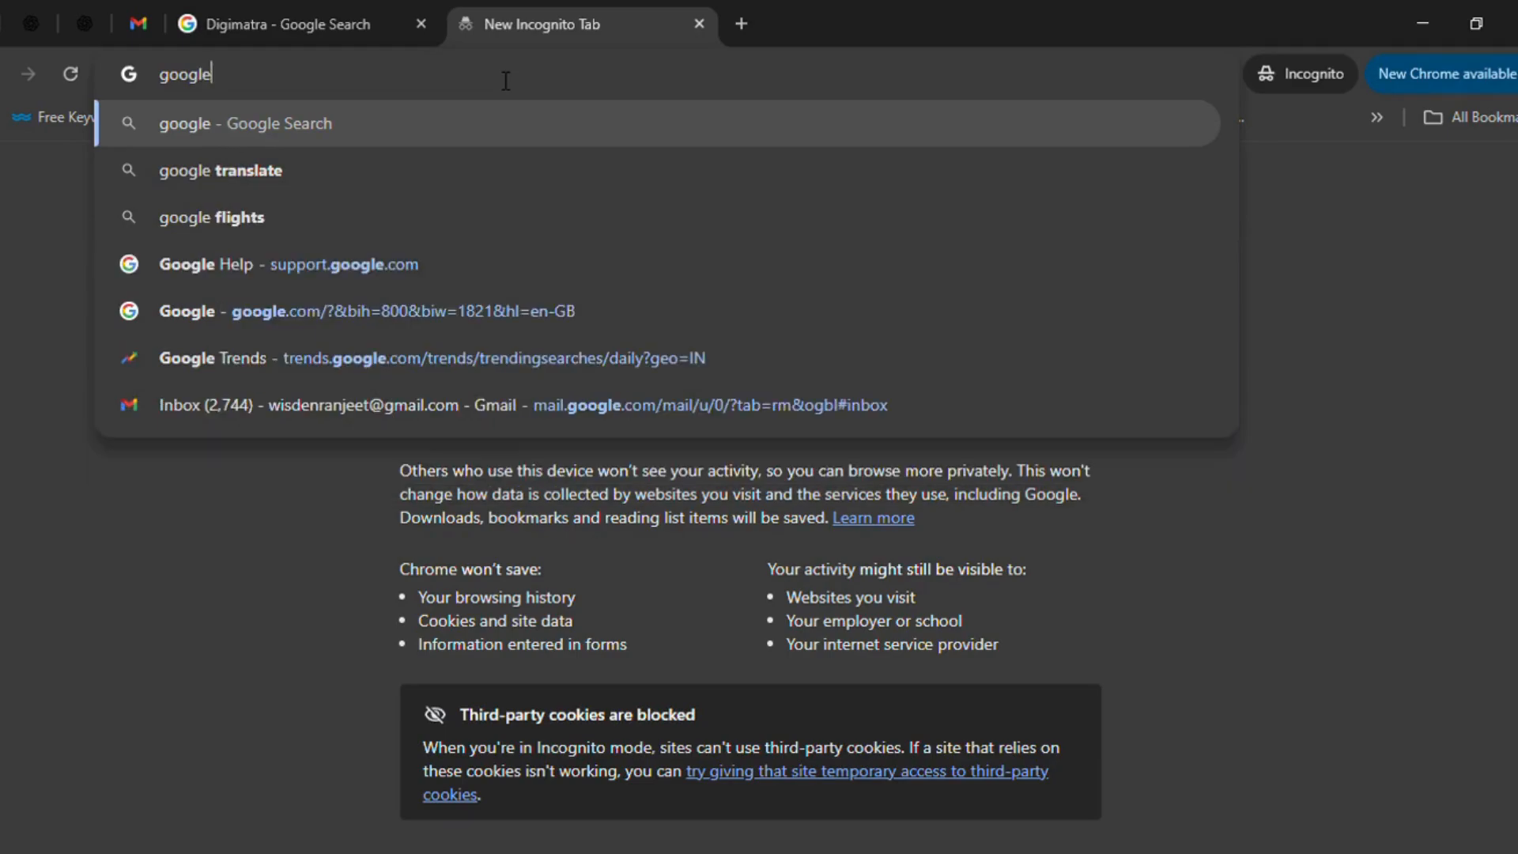
type(" my ")
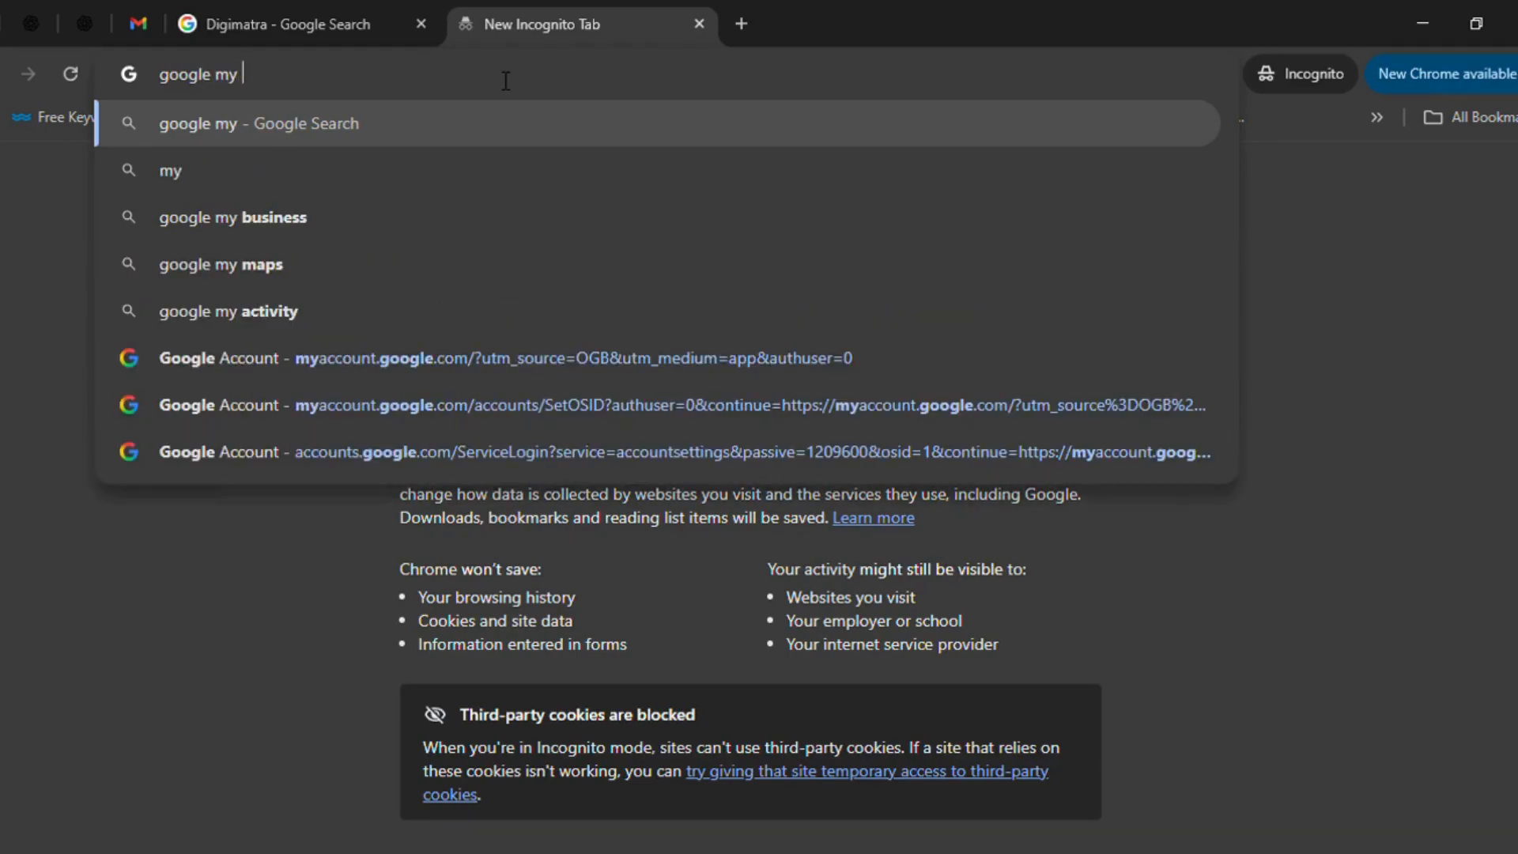
type("maps")
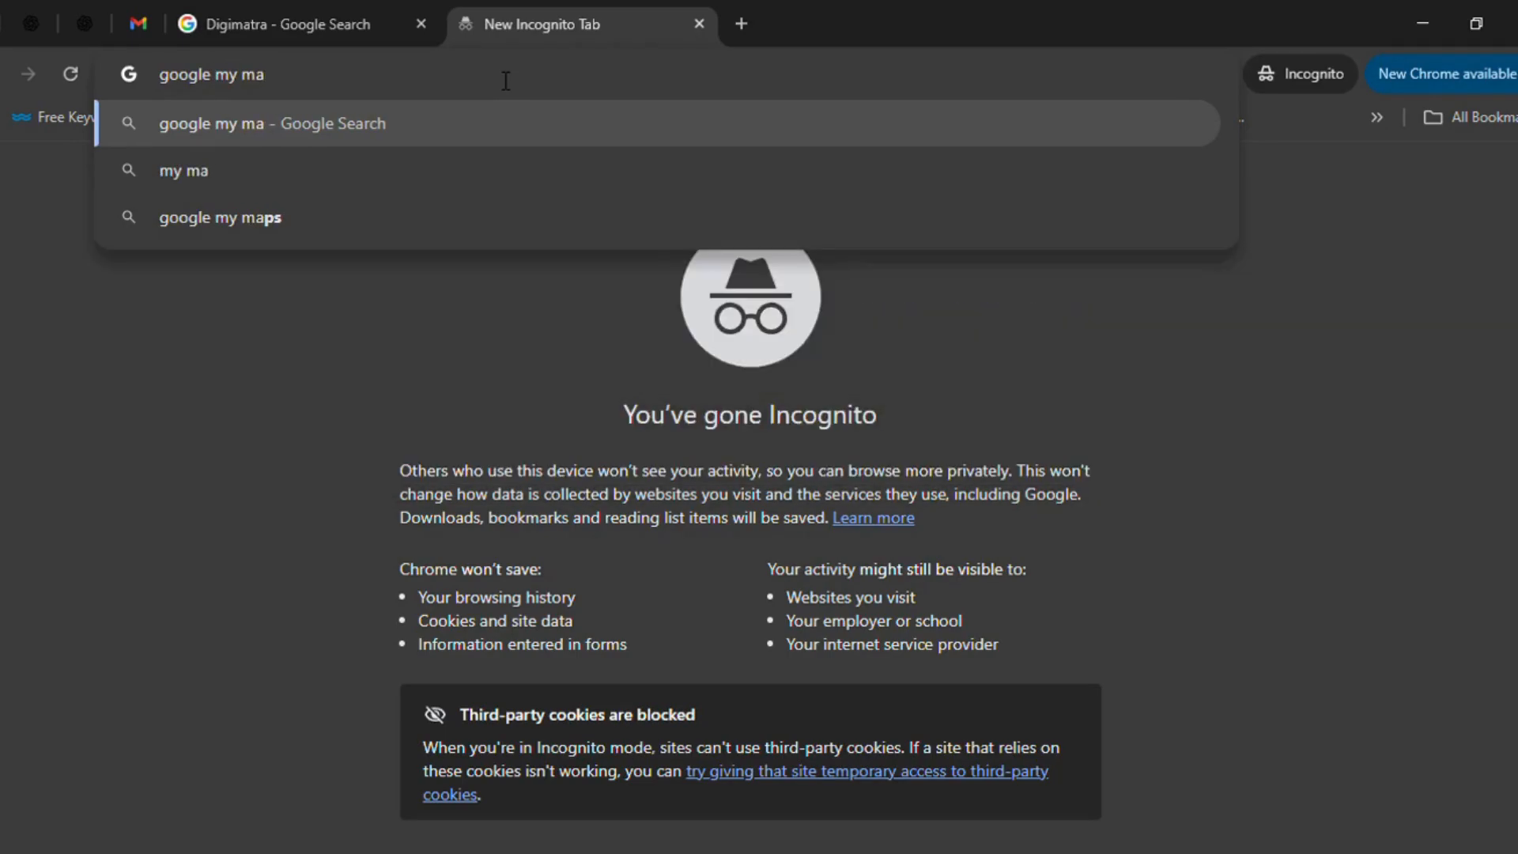
key("Return")
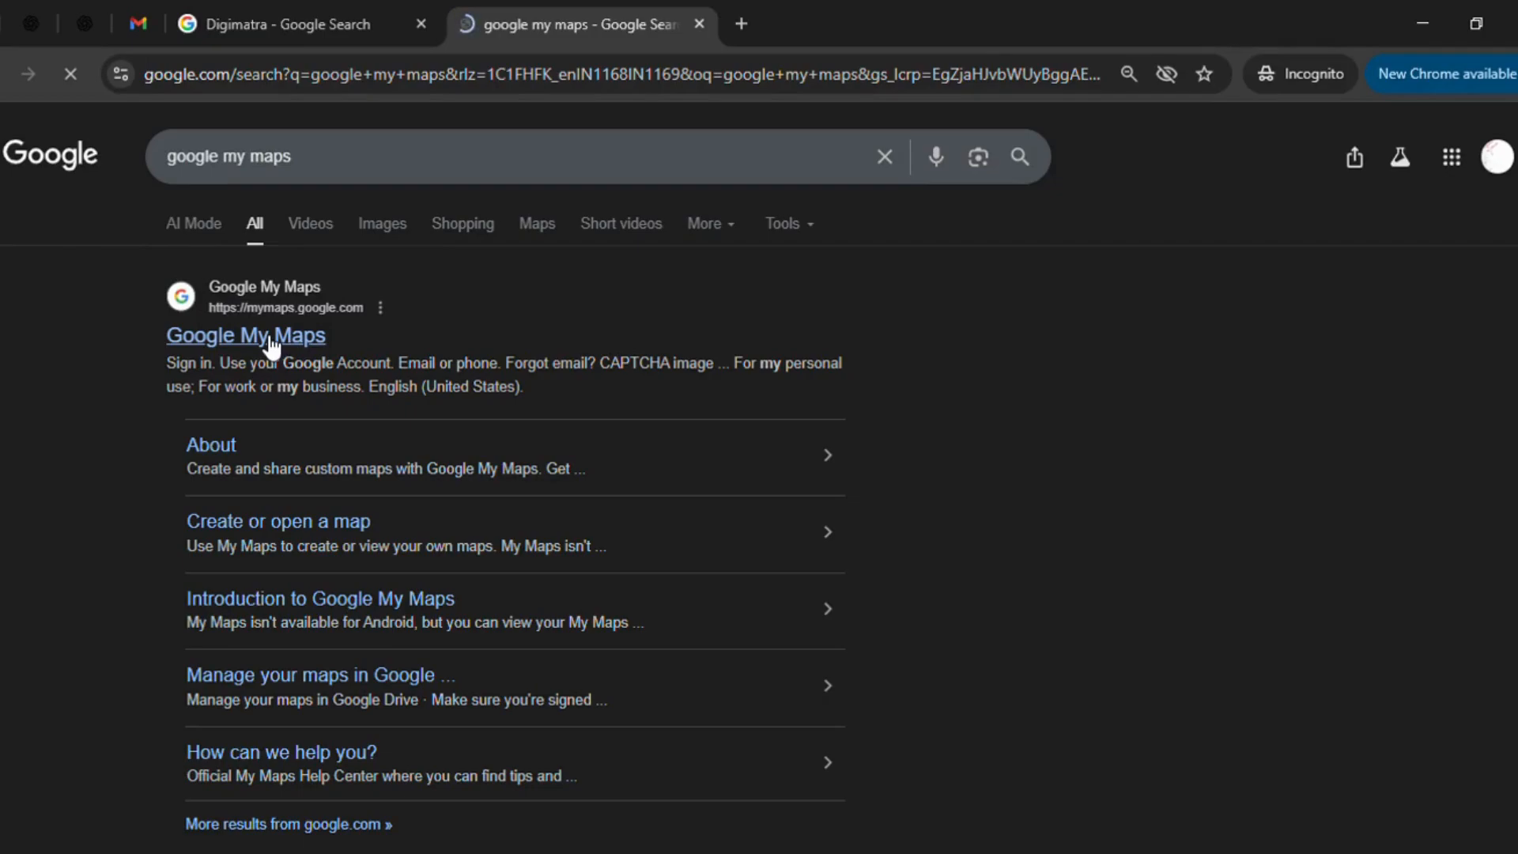
left_click(270, 340)
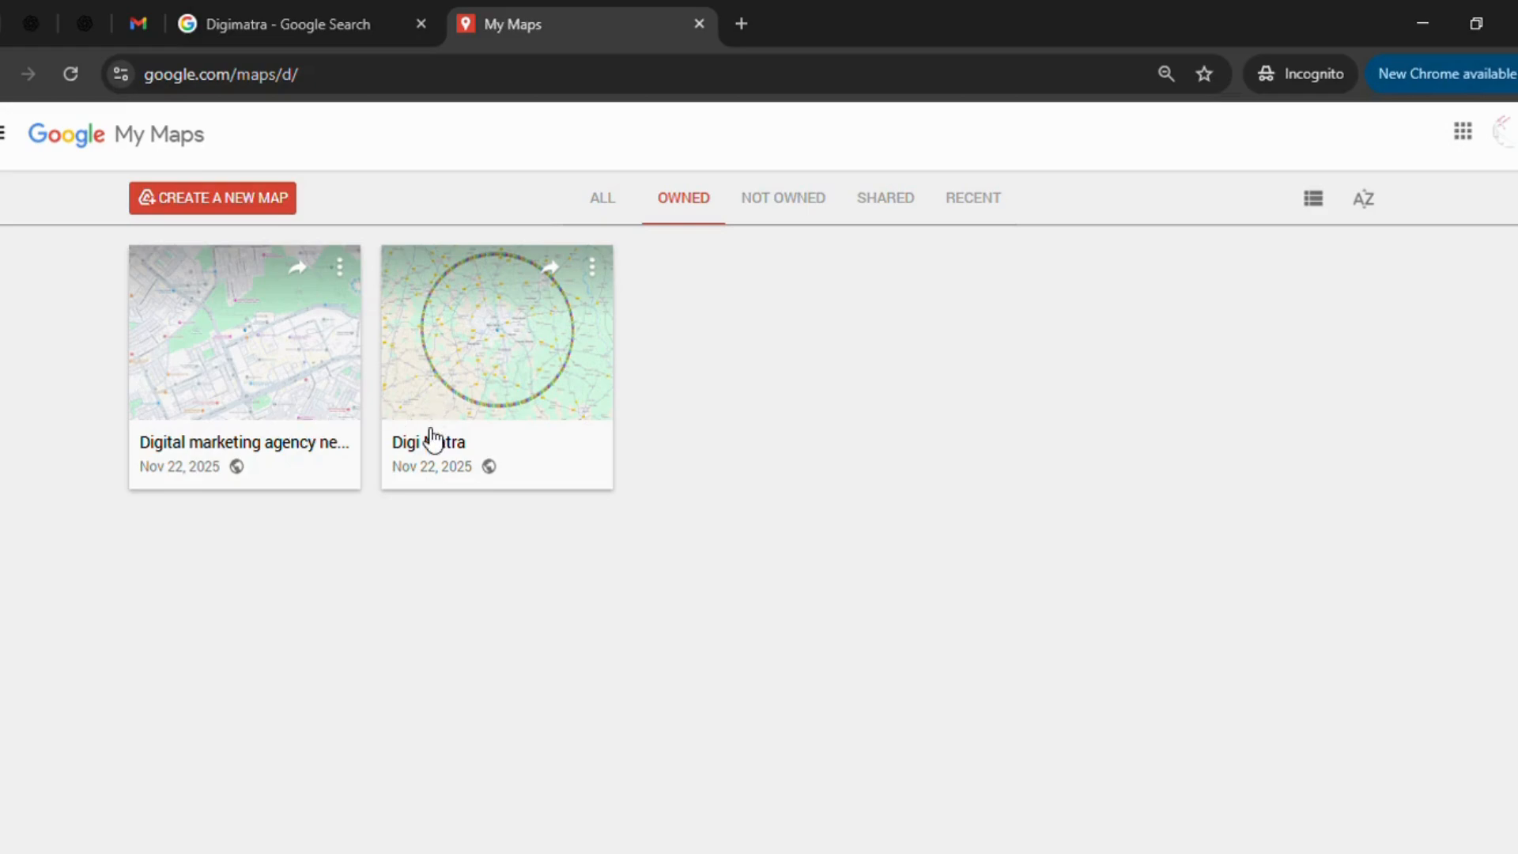
Step: View the placemark details in the existing "Digital marketing agency near me" map, and return to the list of owned maps
left_click(254, 379)
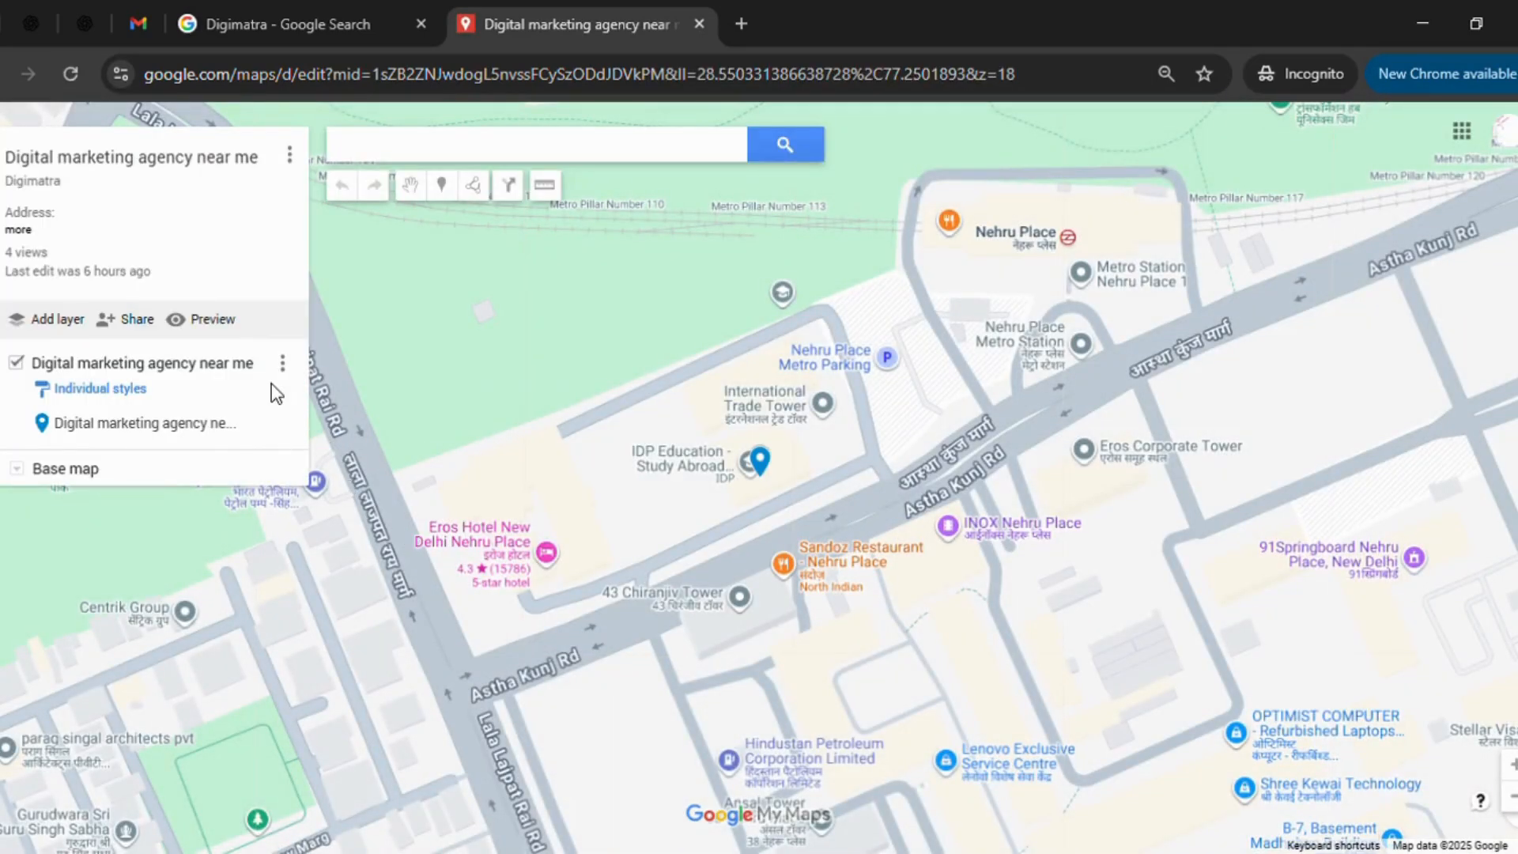
left_click(153, 427)
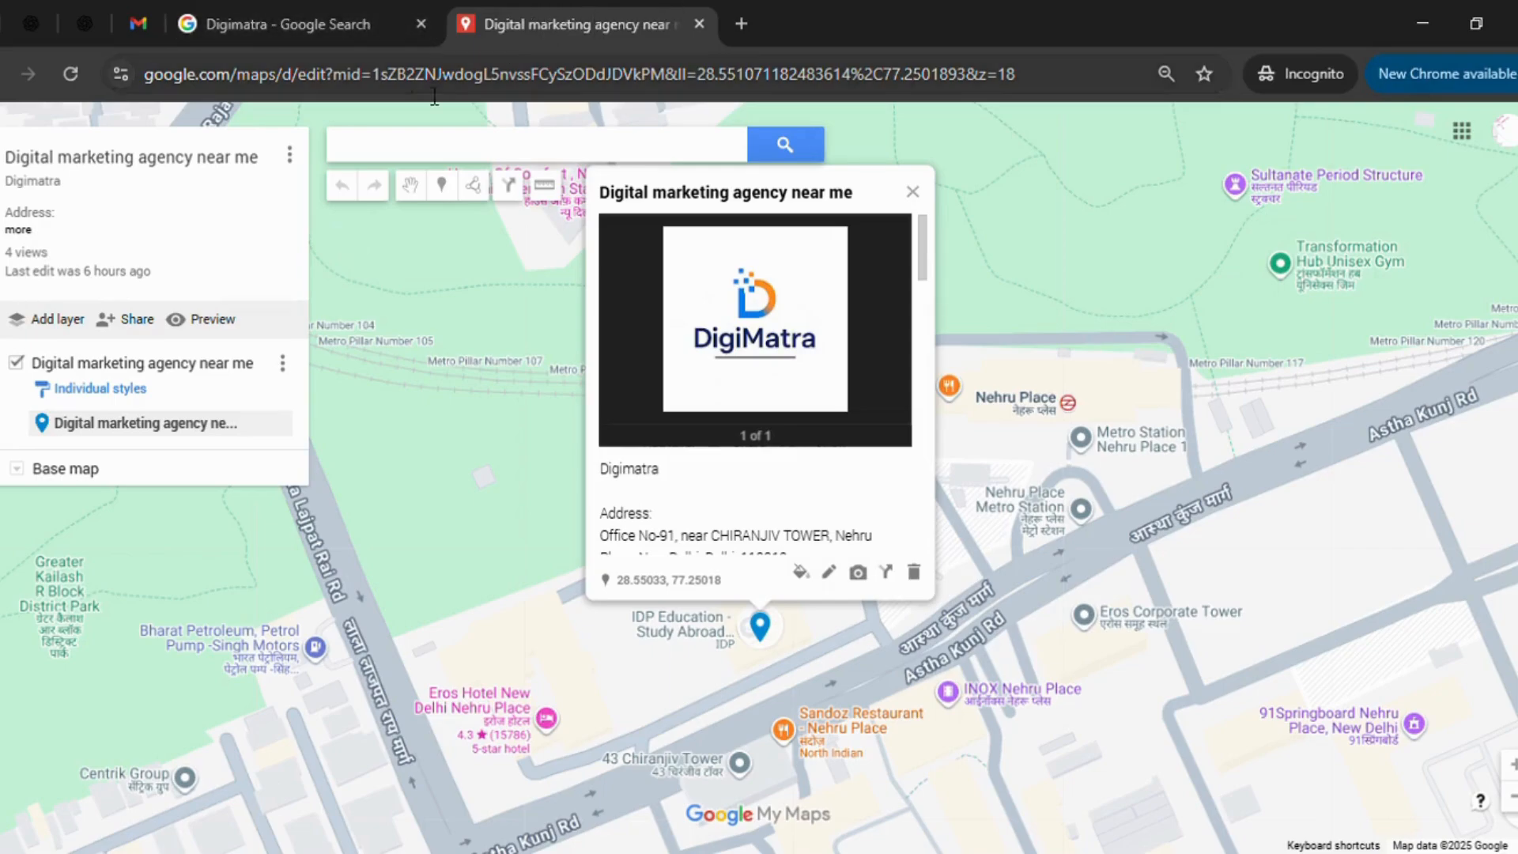
left_click(0, 74)
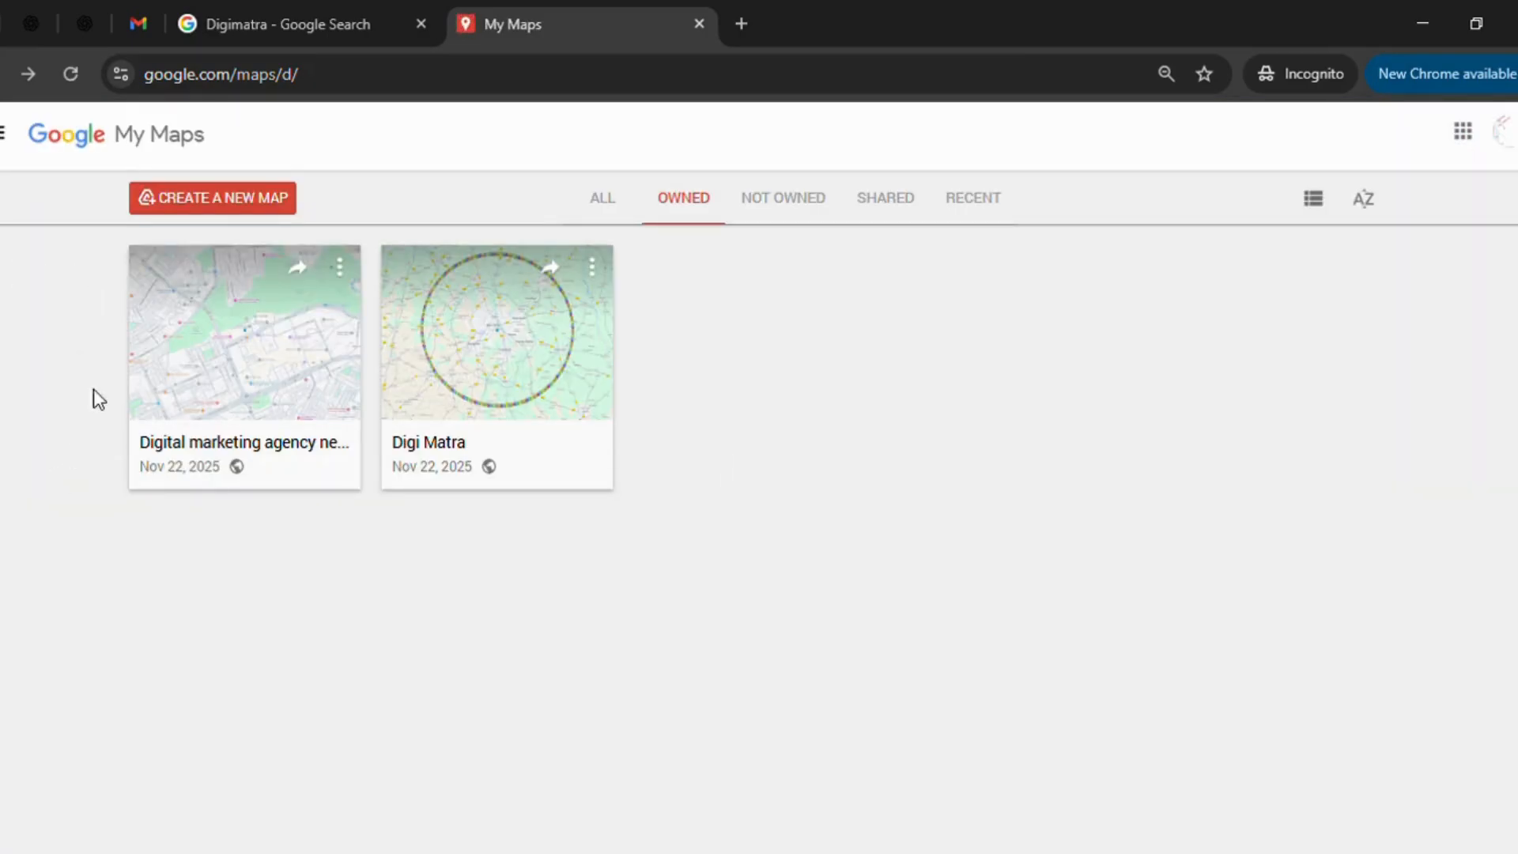
Step: Create a new map and add the place Nehru Place, New Delhi, Delhi to its untitled layer
left_click(215, 207)
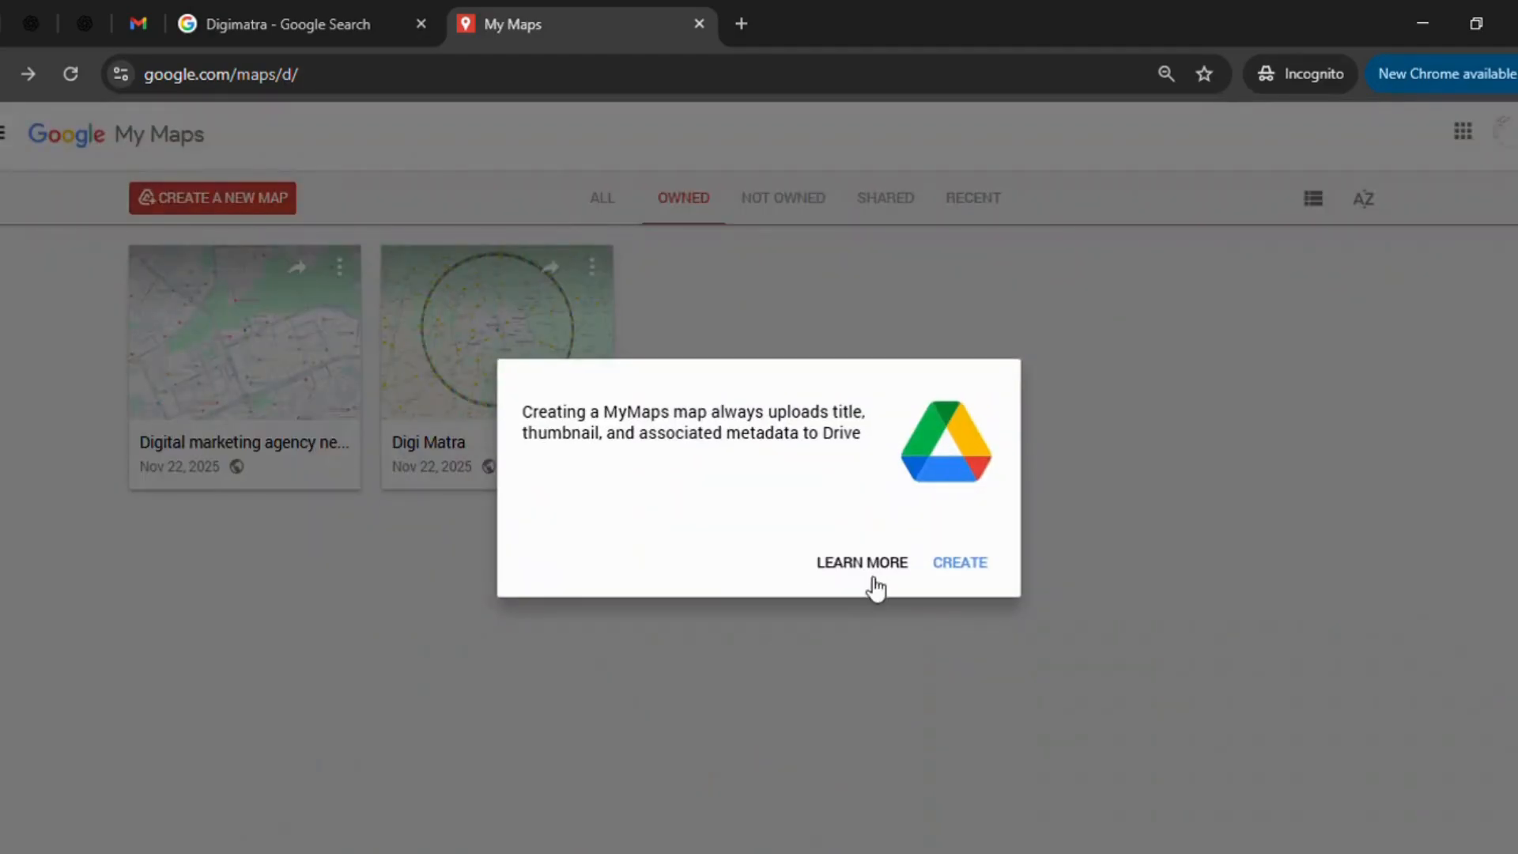
left_click(972, 564)
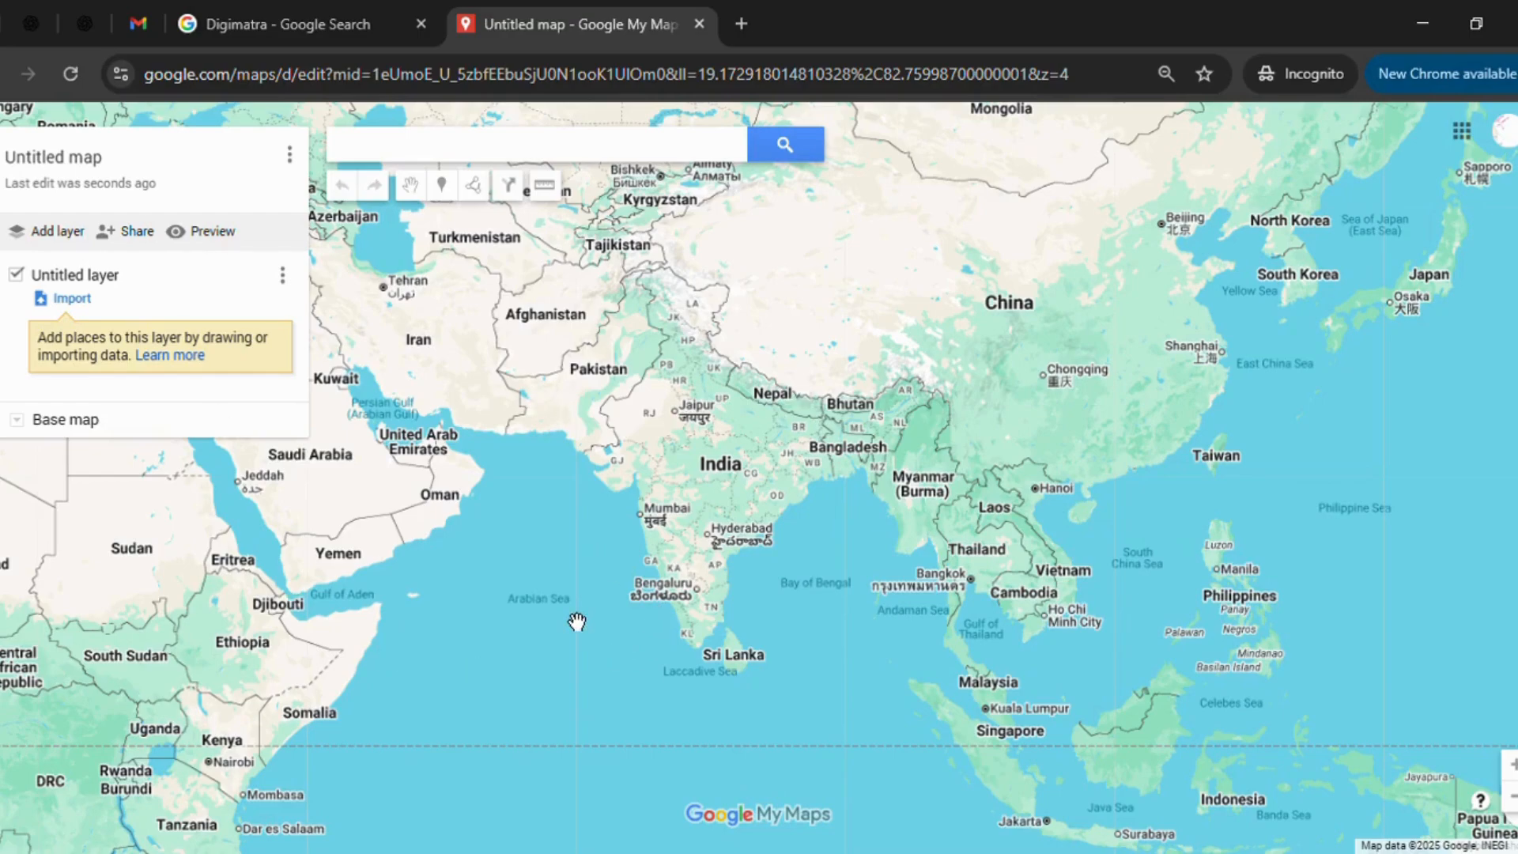
left_click(447, 159)
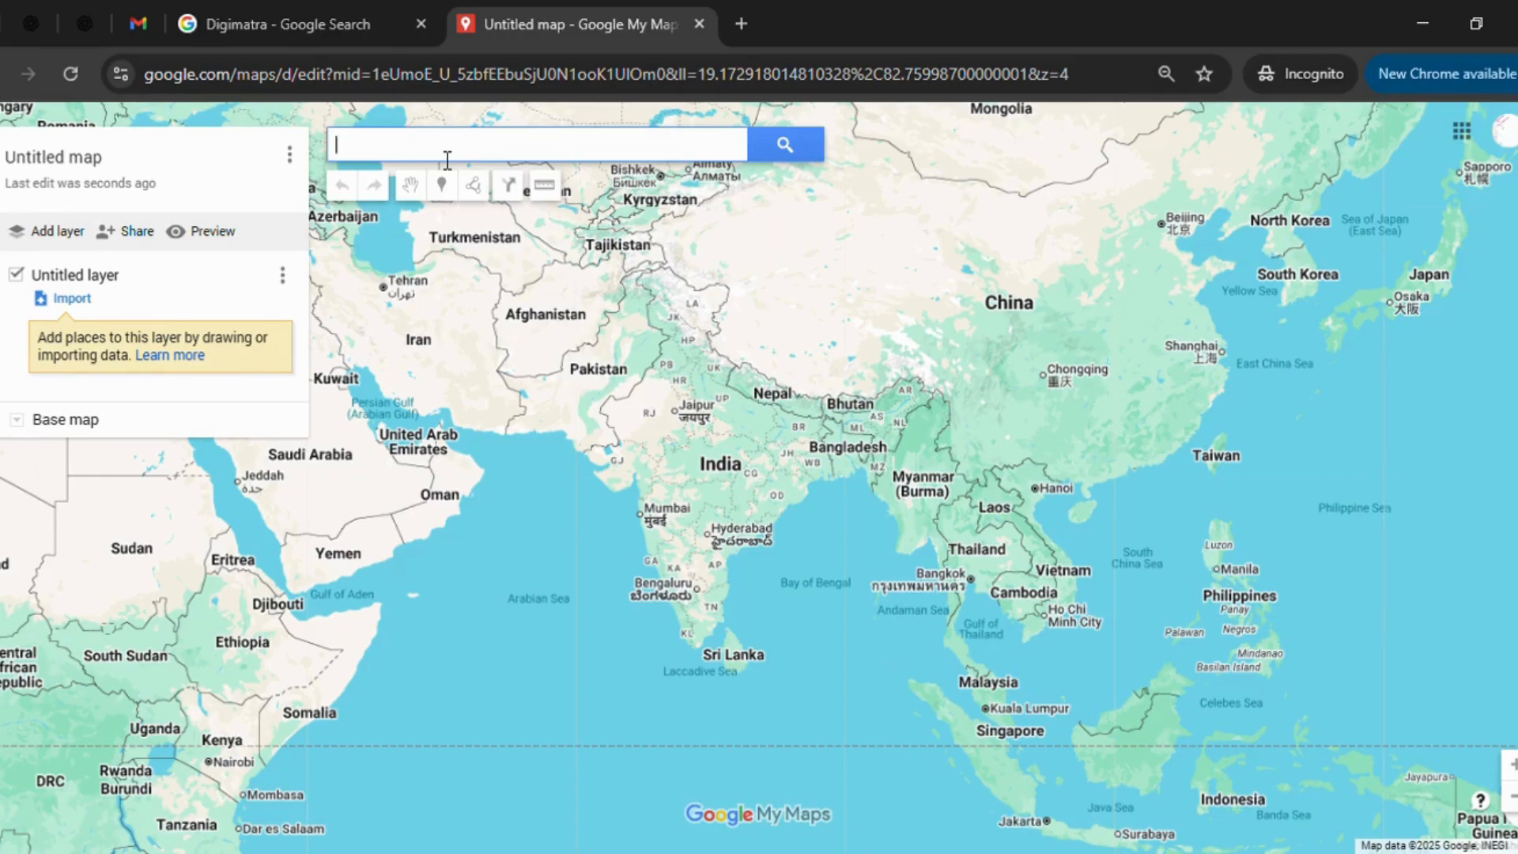
type("neh")
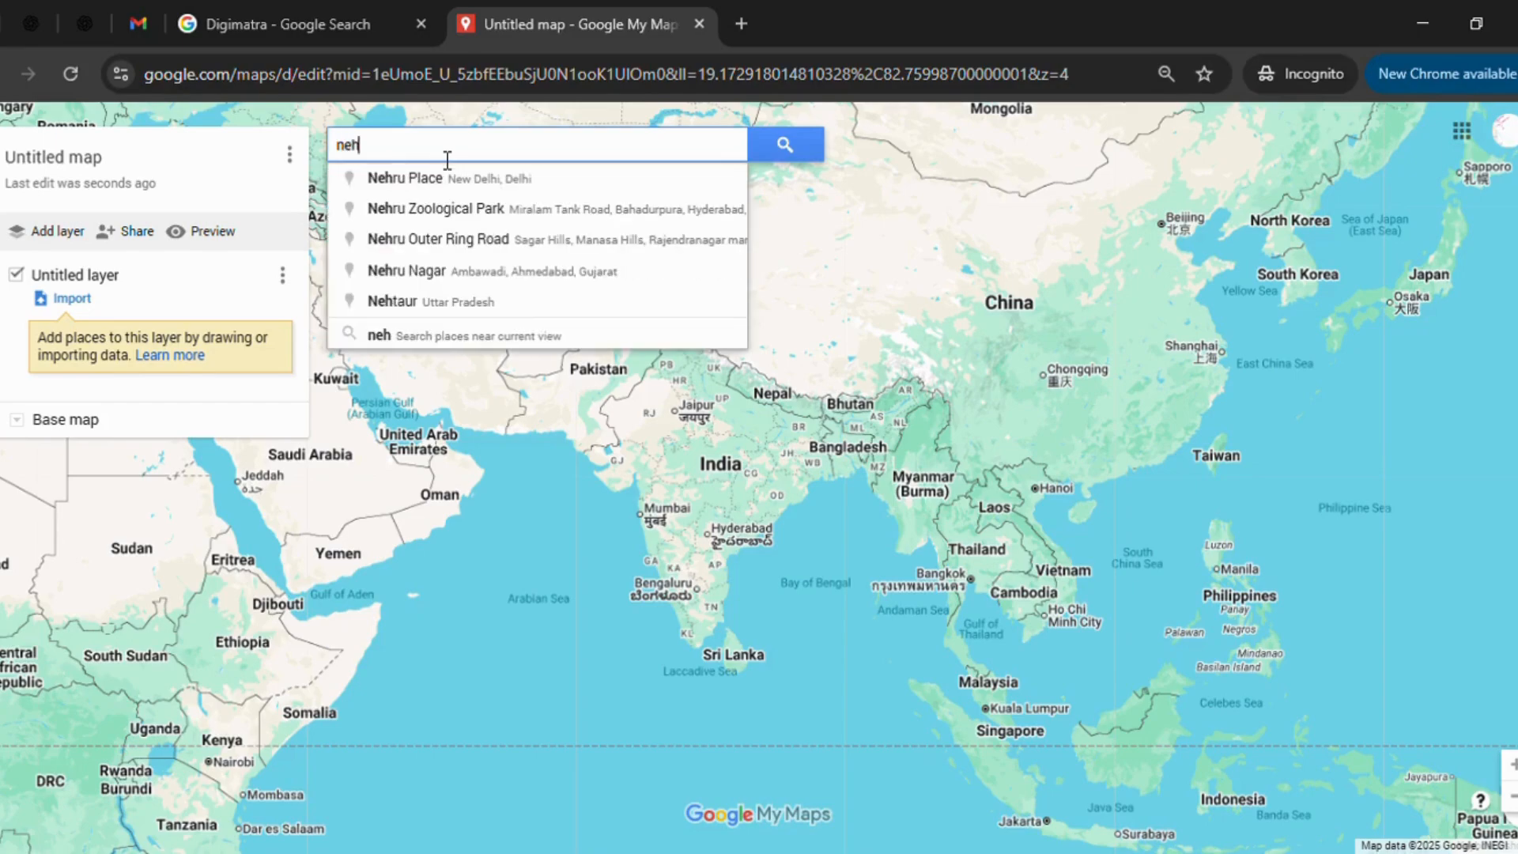
type("r")
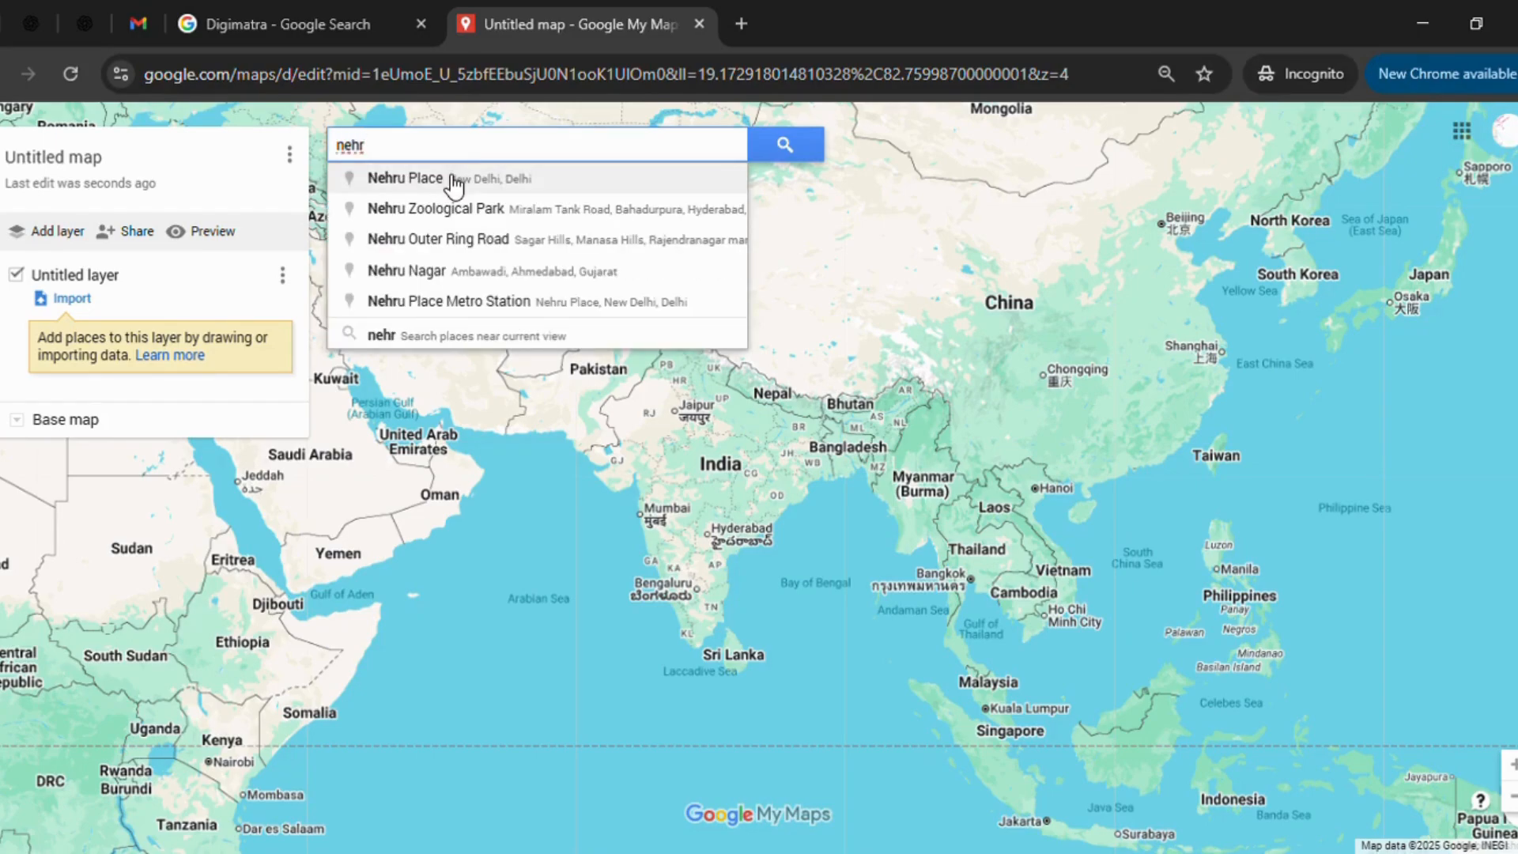
left_click(453, 186)
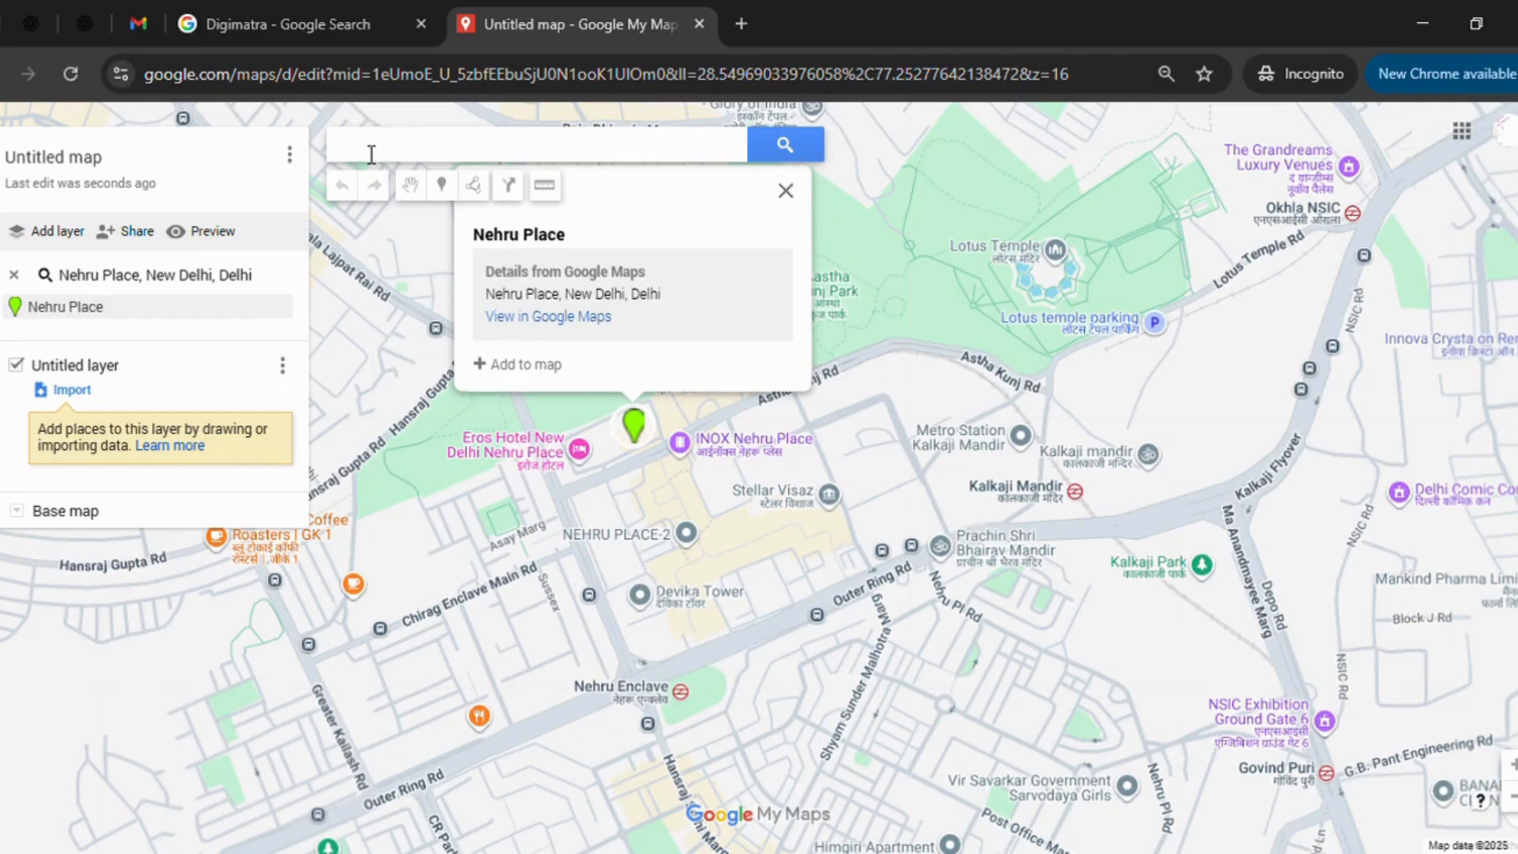
left_click(527, 365)
scroll(583, 467, "up", 2)
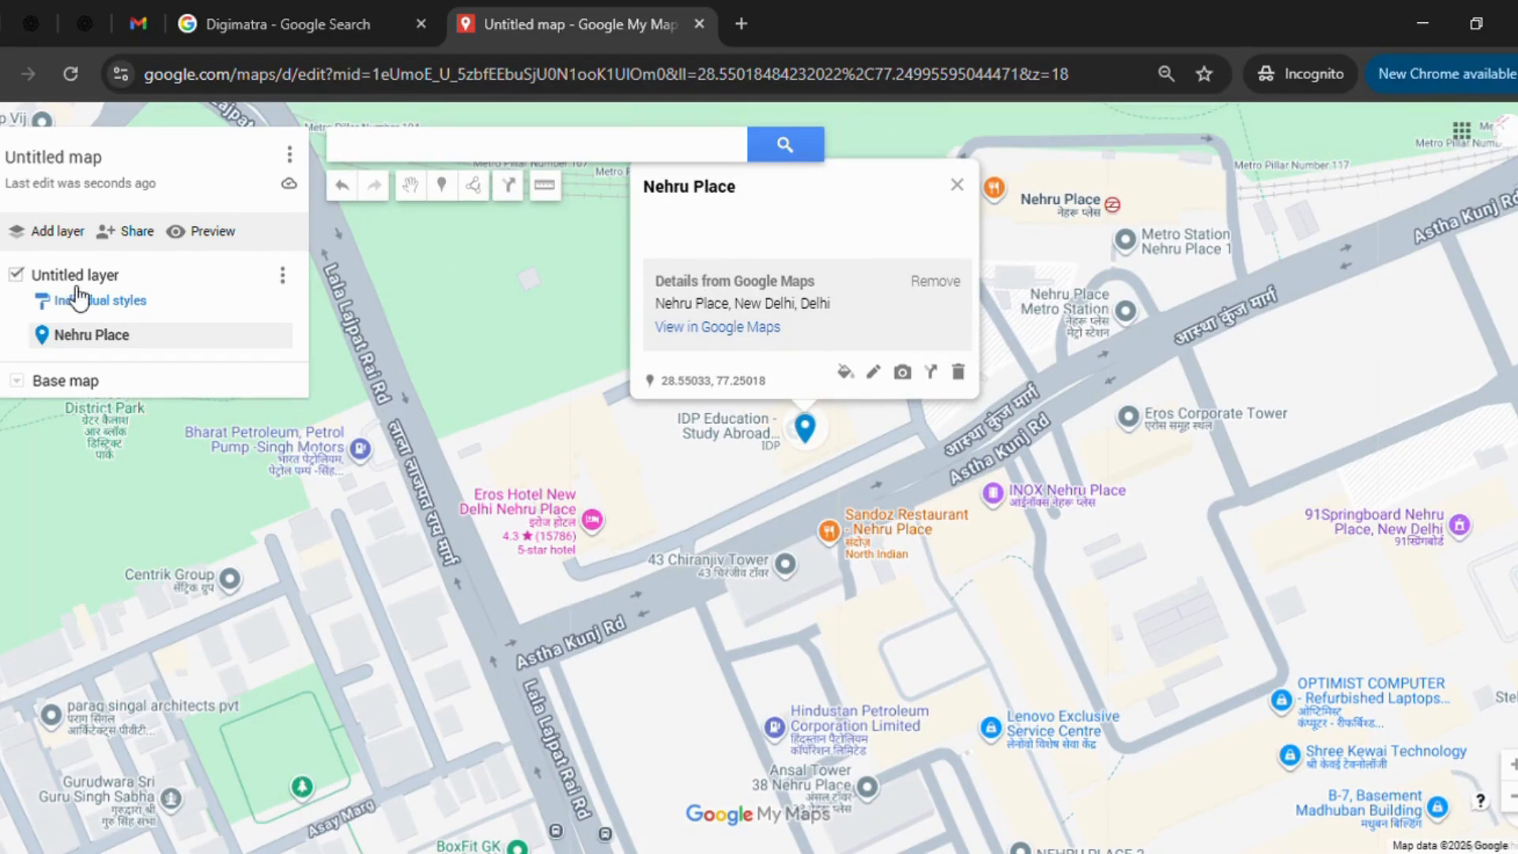
Step: Rename the Nehru Place marker as "Digital marketing agency near me"
left_click(876, 370)
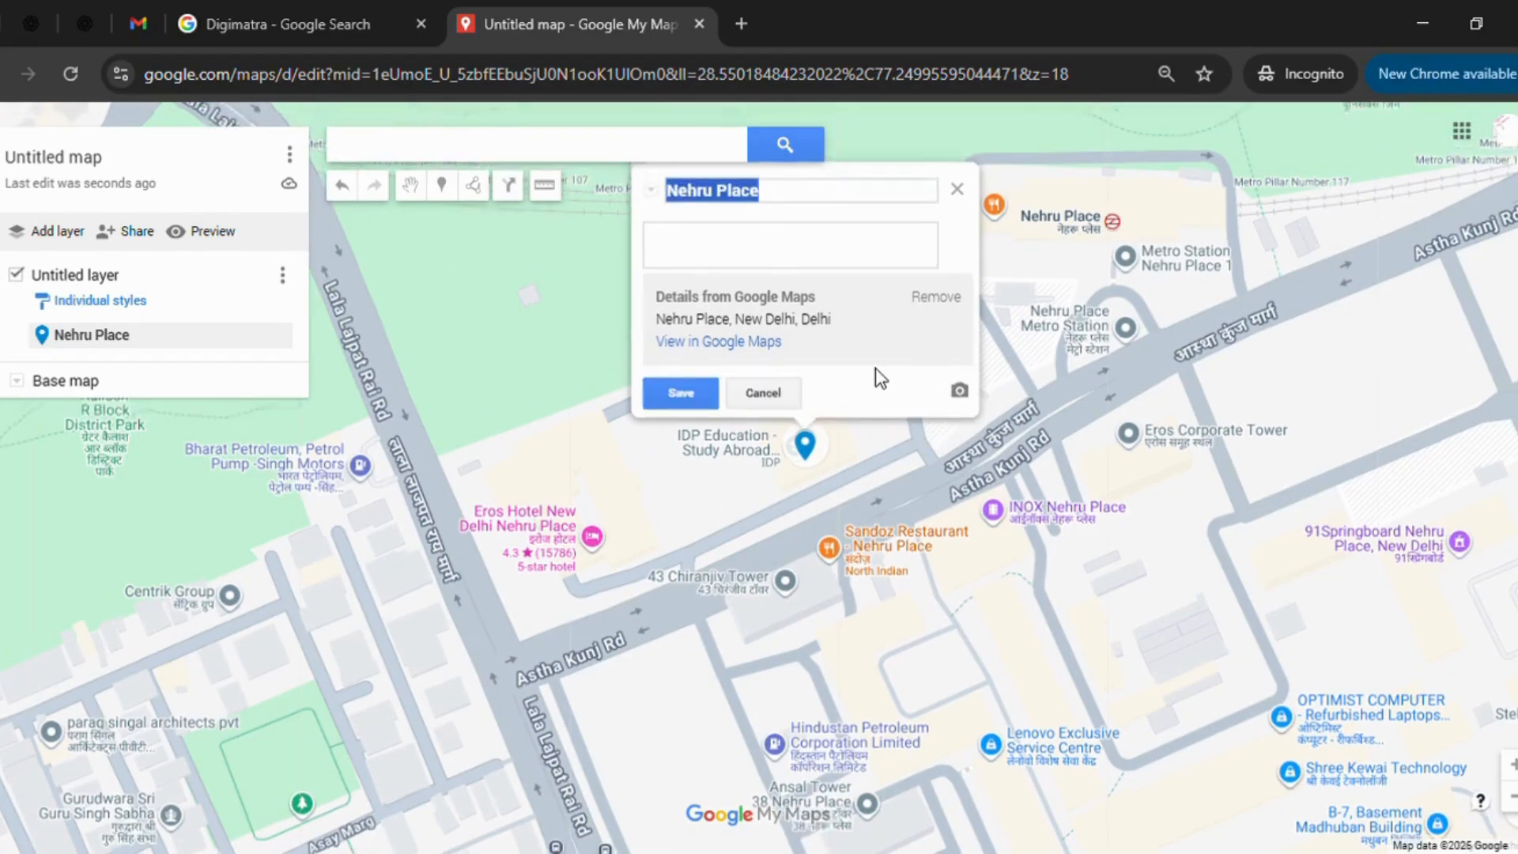
left_click(783, 207)
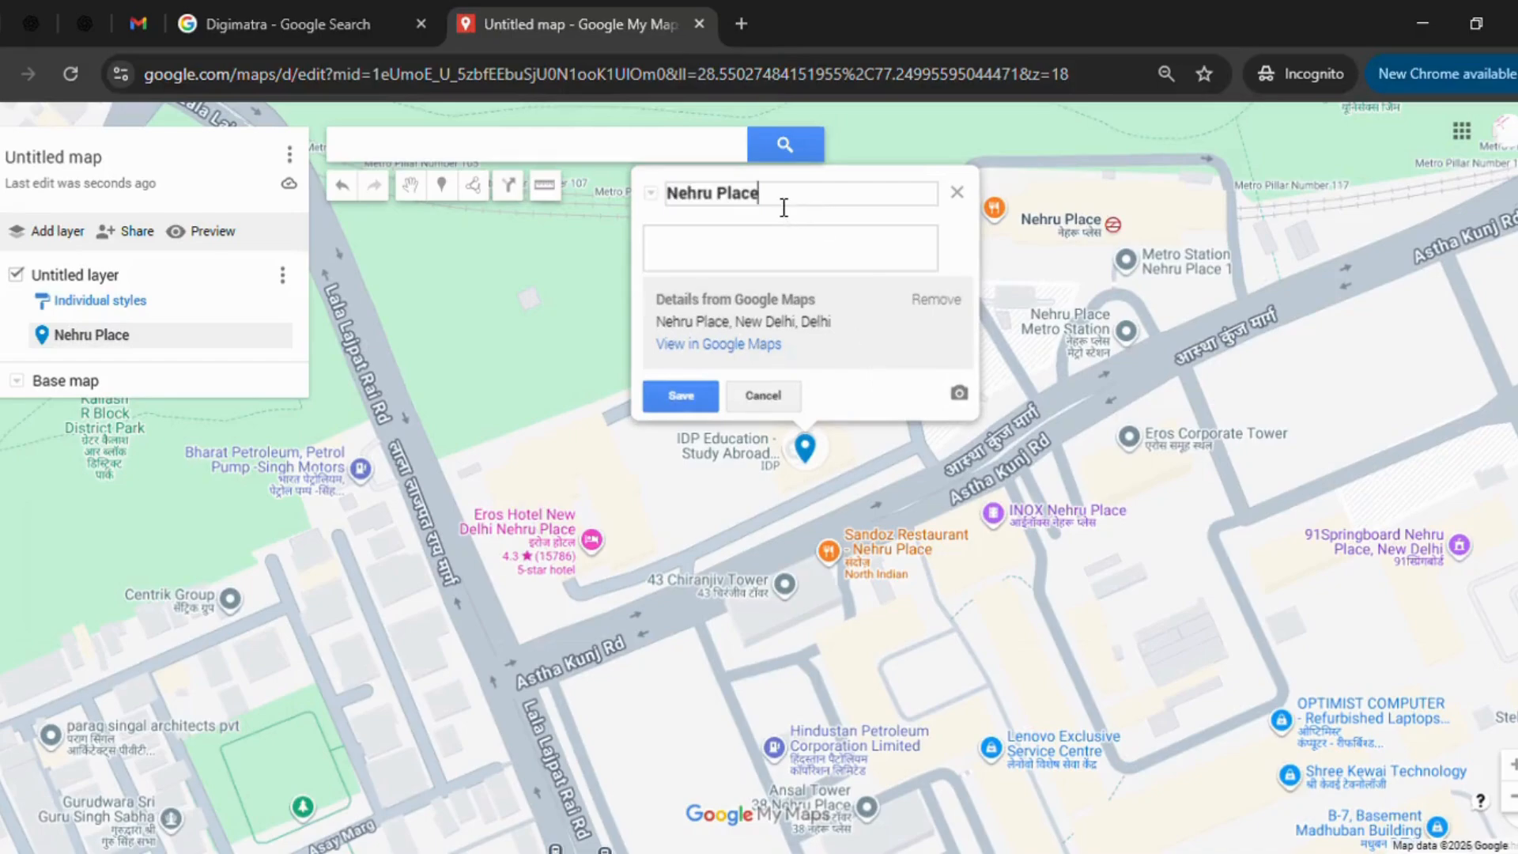
left_click_drag(784, 207, 670, 208)
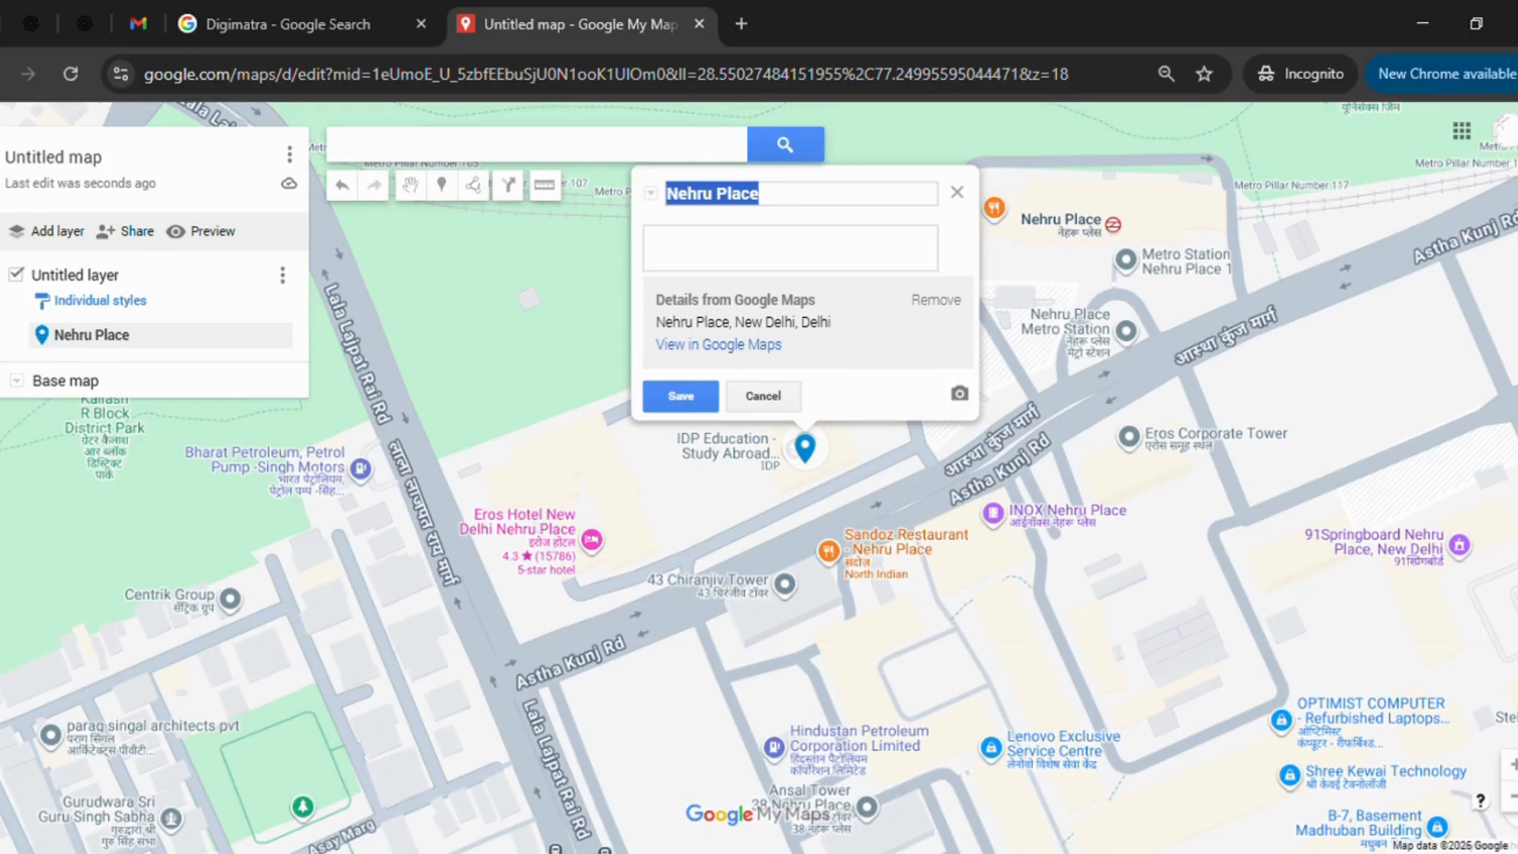
key("alt+Tab")
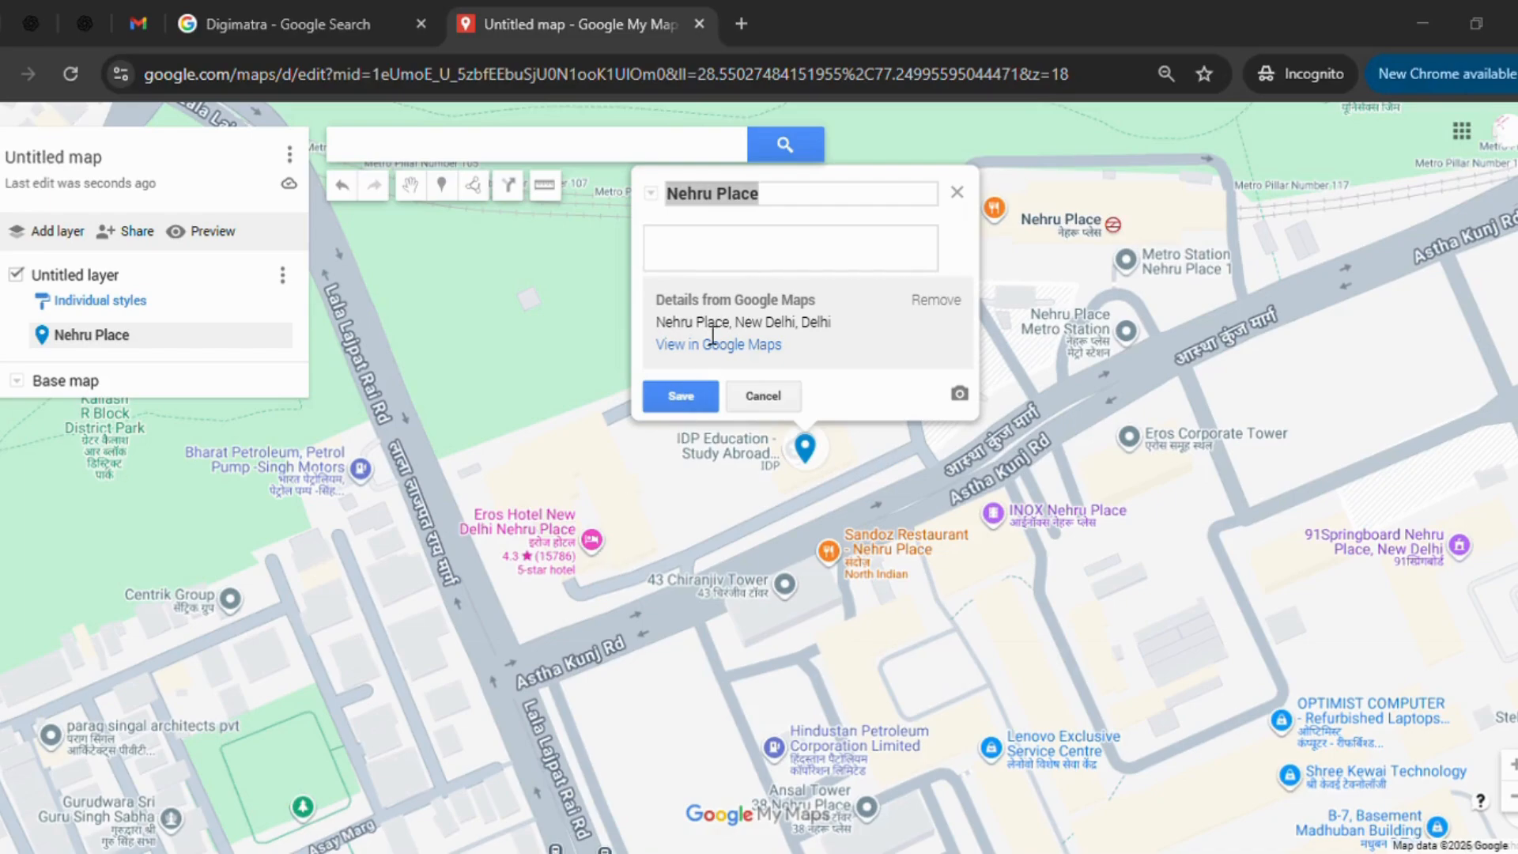
left_click(810, 198)
key("ctrl+a")
type("Digital marketing agency near me")
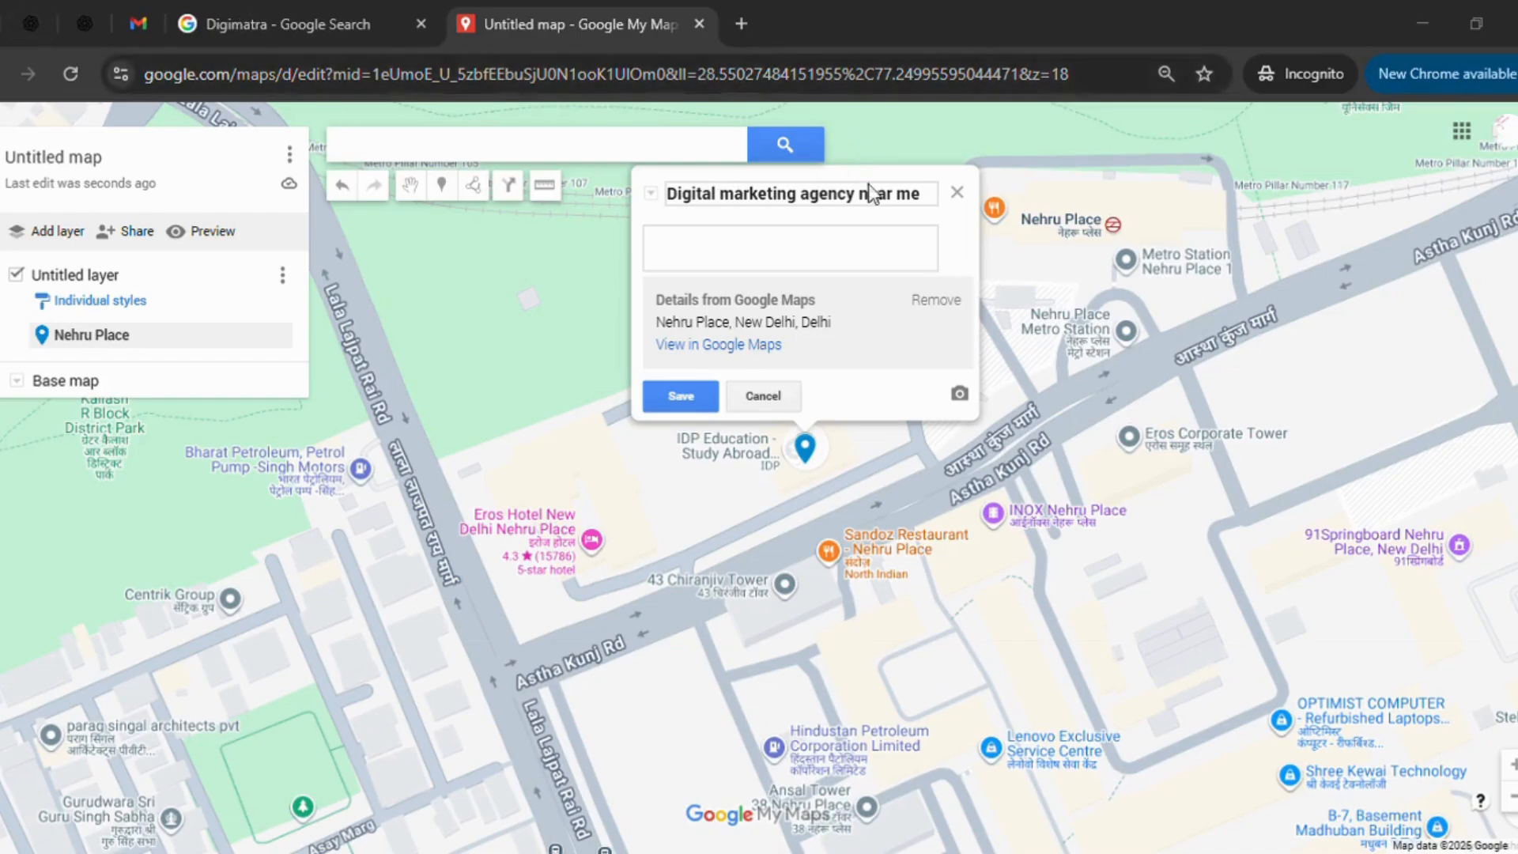
Step: Paste the prepared Digimatra business details, including address, website, e-mail, keywords and social links, into the marker's description and save it
left_click(807, 270)
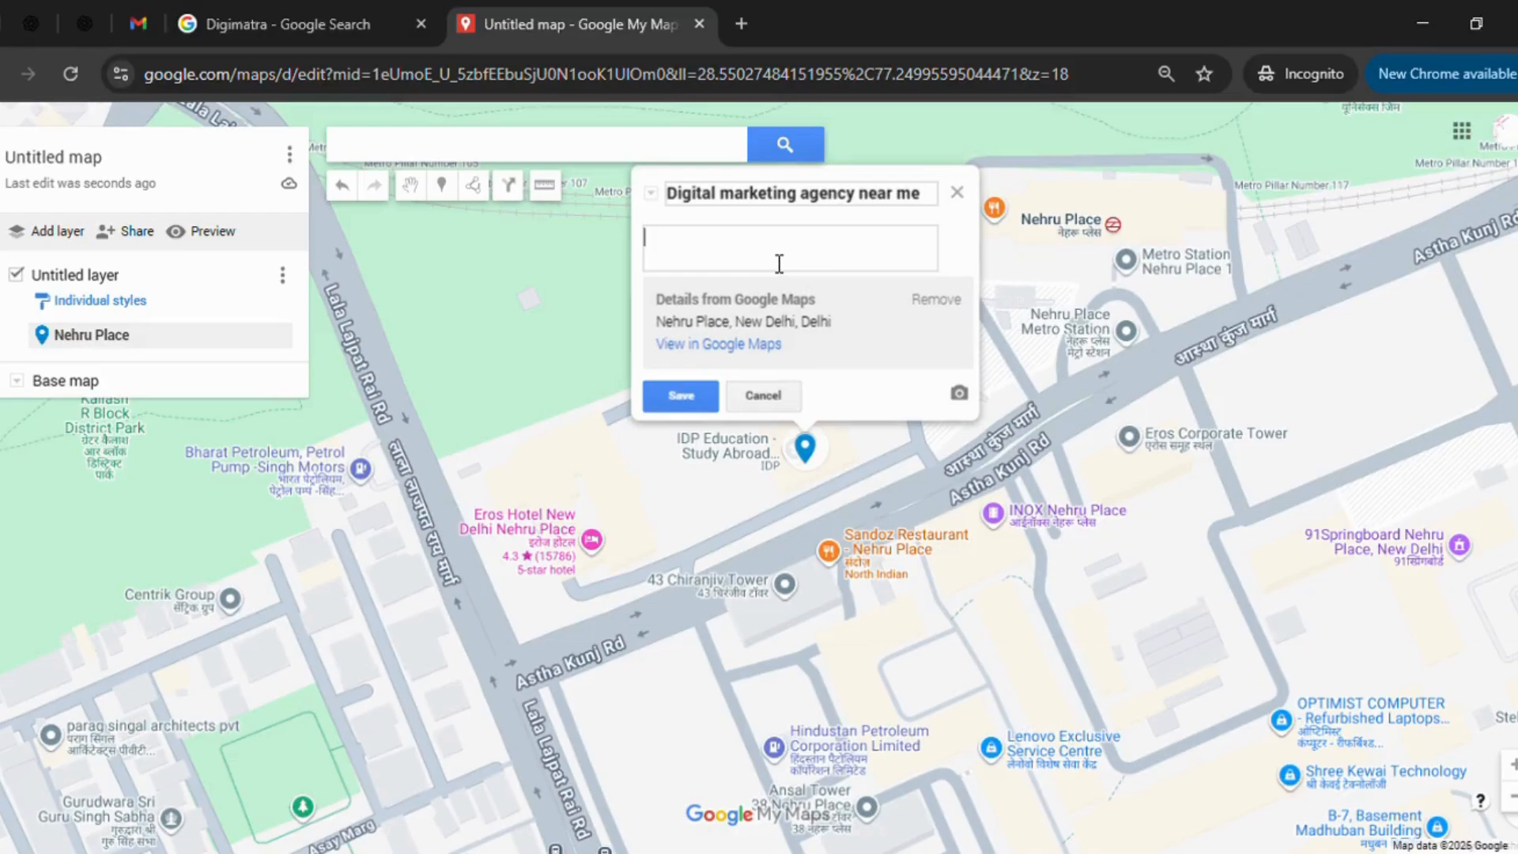
key("ctrl+v")
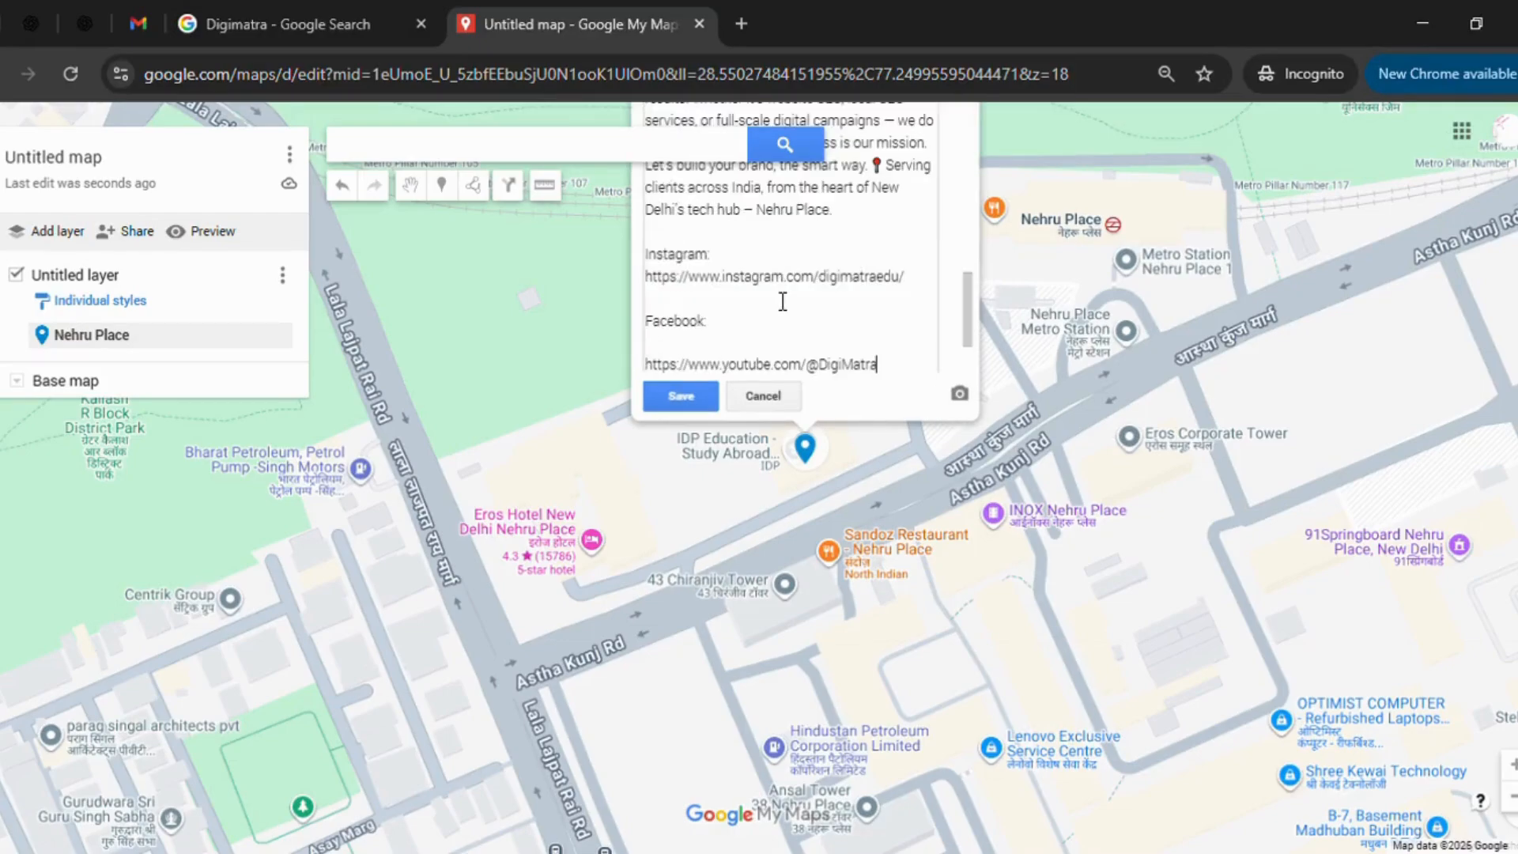
scroll(782, 301, "up", 10)
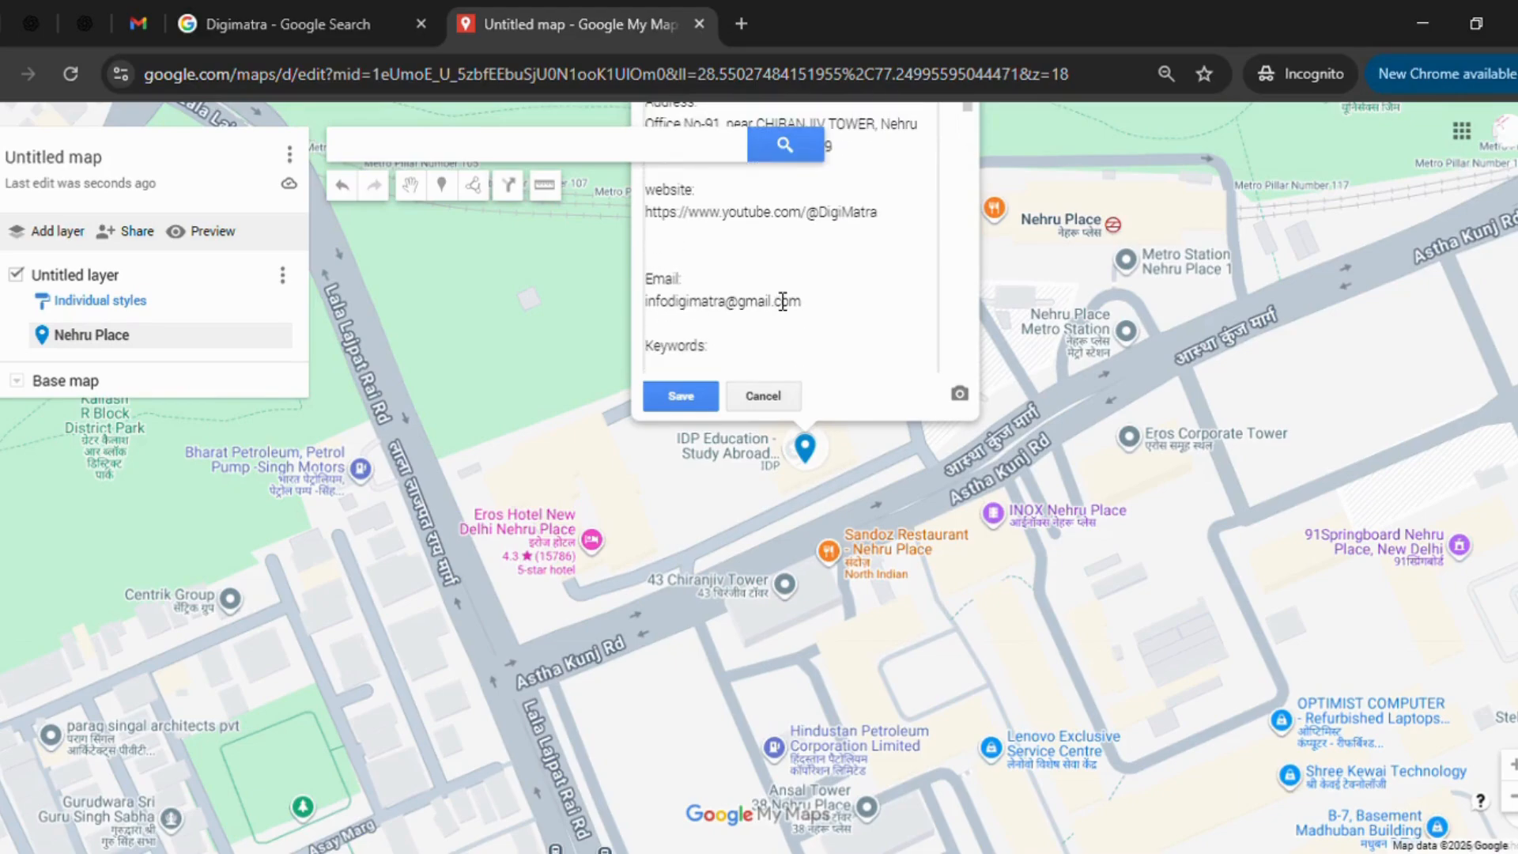
left_click(675, 396)
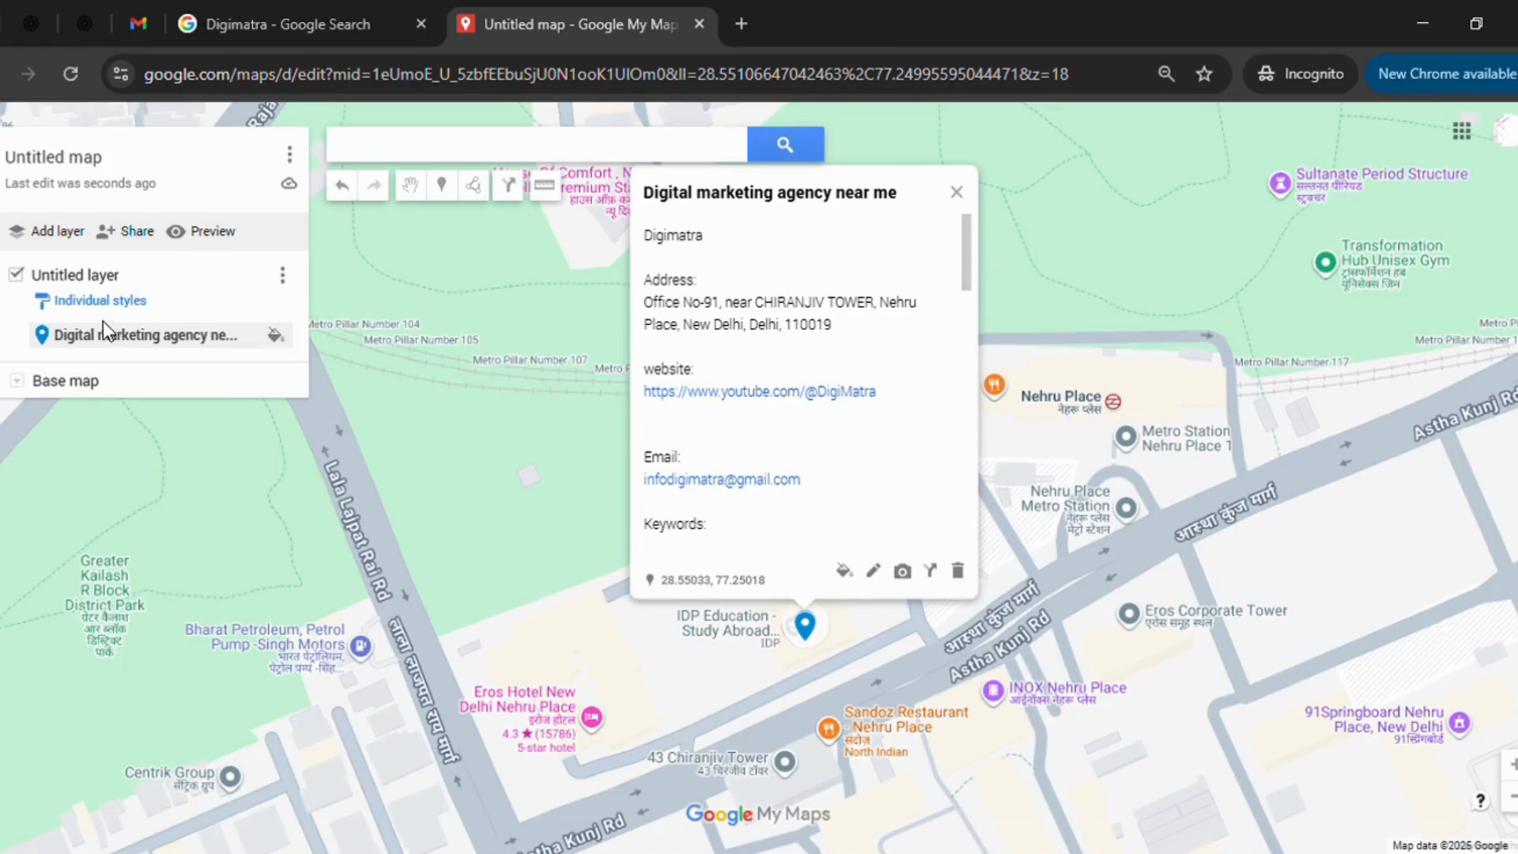
Step: Title the untitled map "Digital marketing agency near me", paste the prepared Digimatra business details as its description, and save
left_click(88, 155)
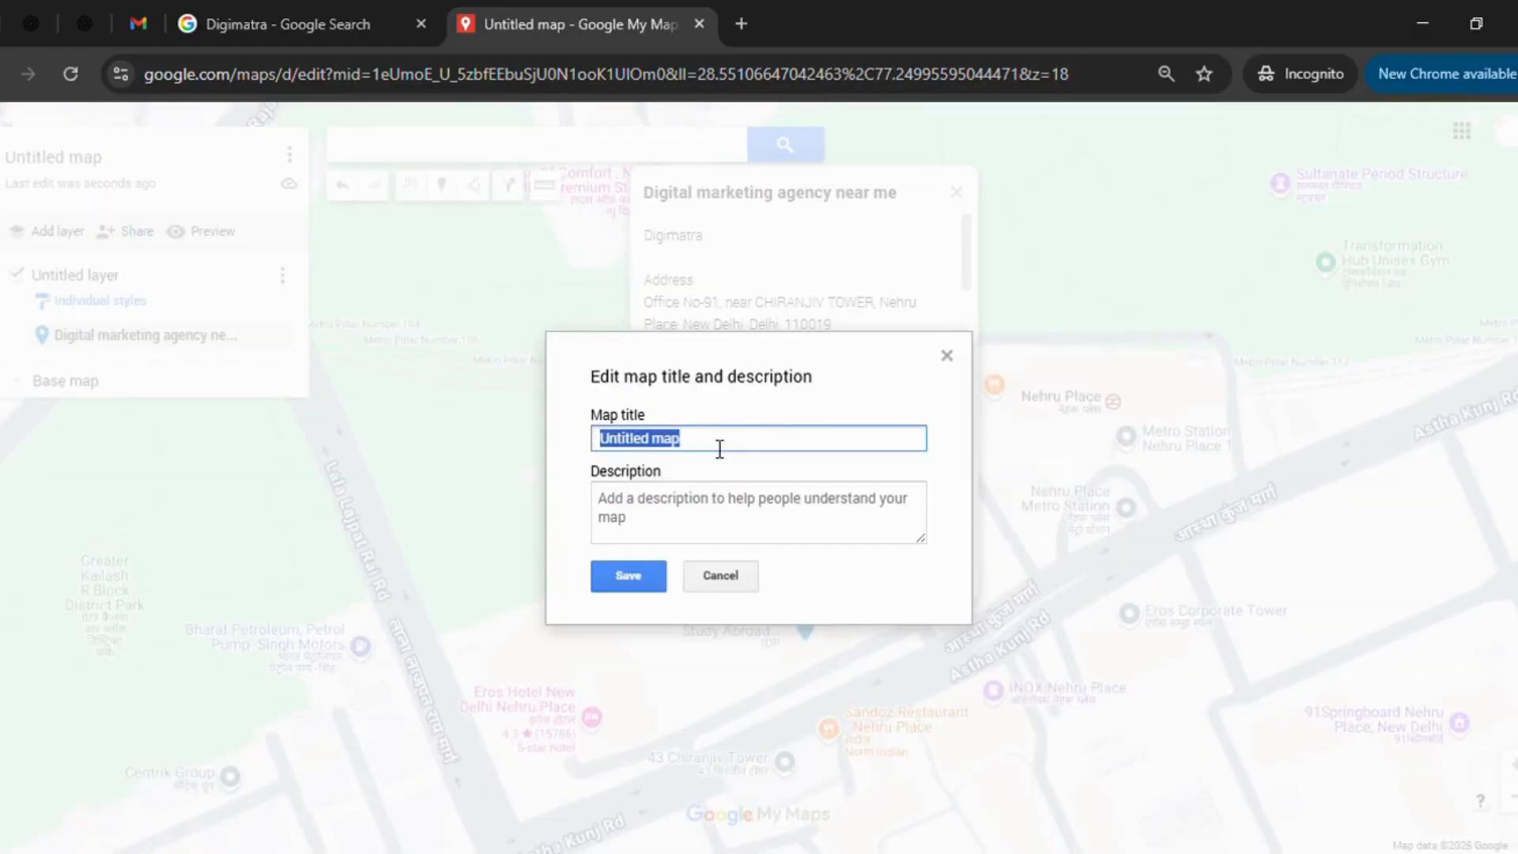
key("alt+Tab")
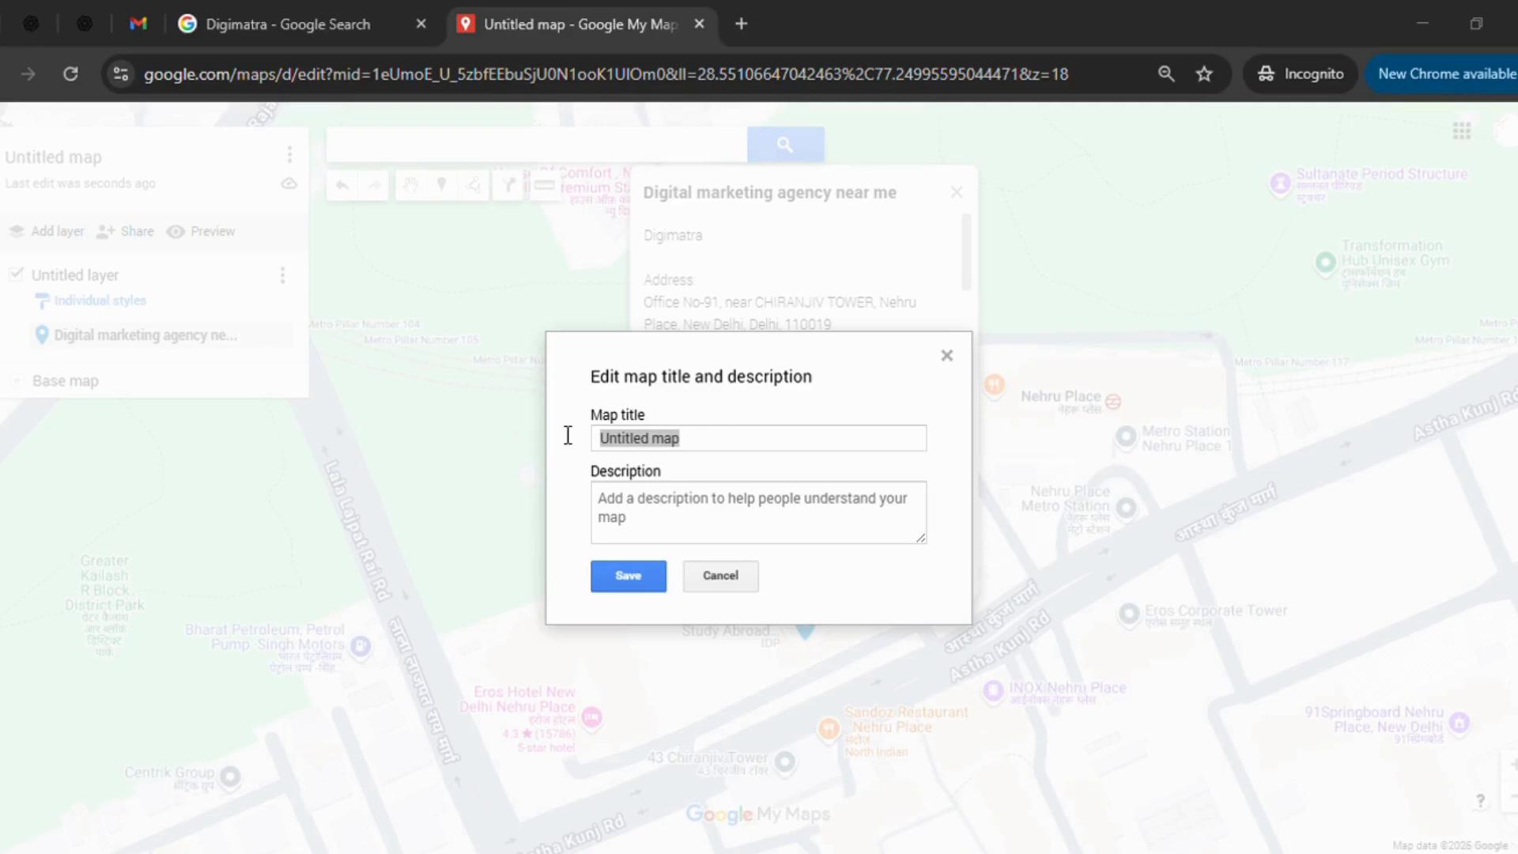
left_click(983, 261)
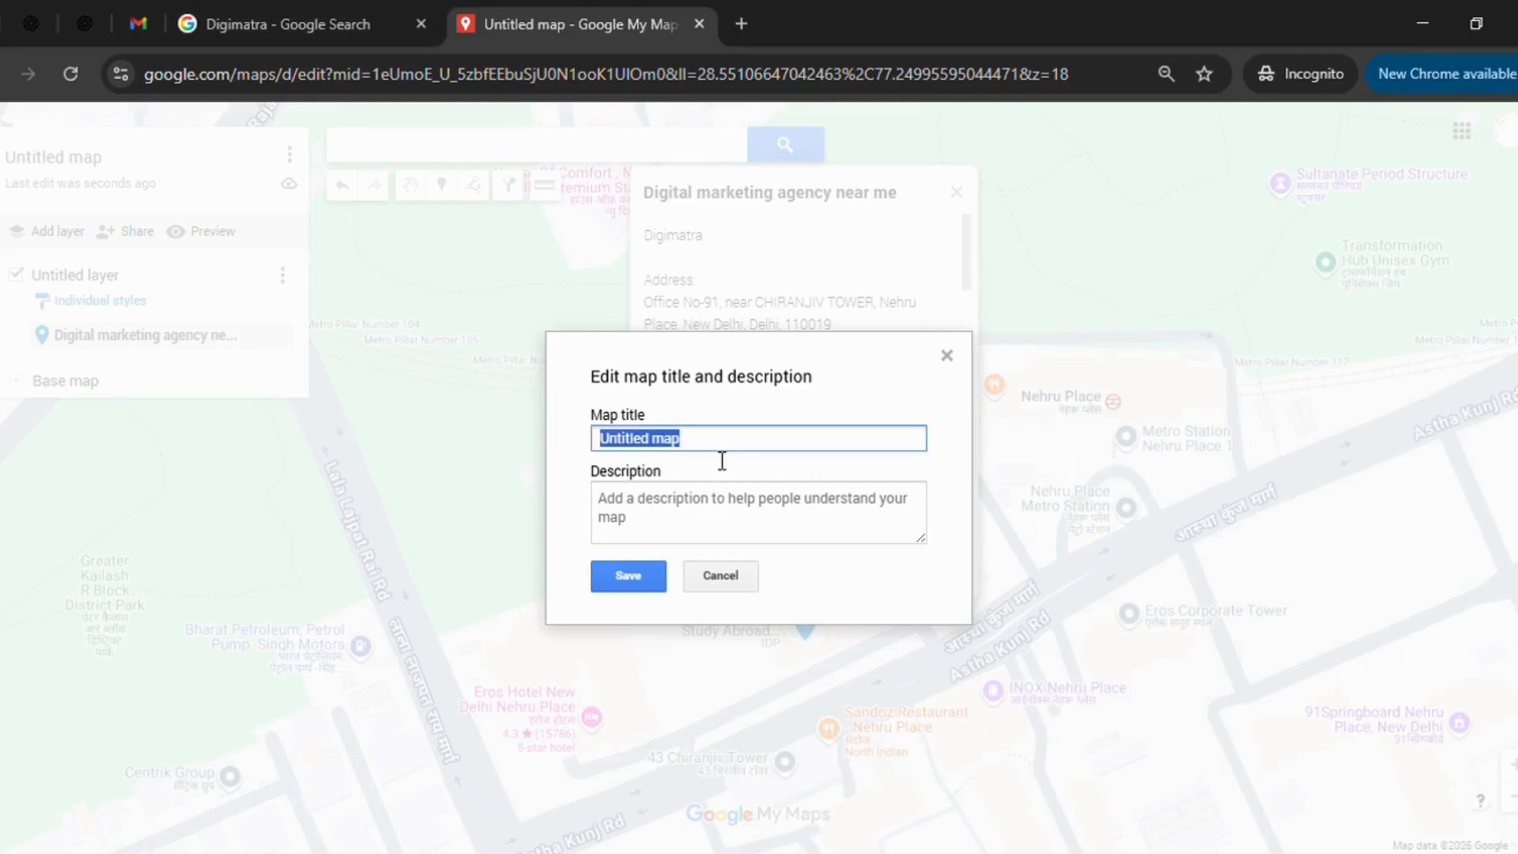
type("Digital marketing agency near me")
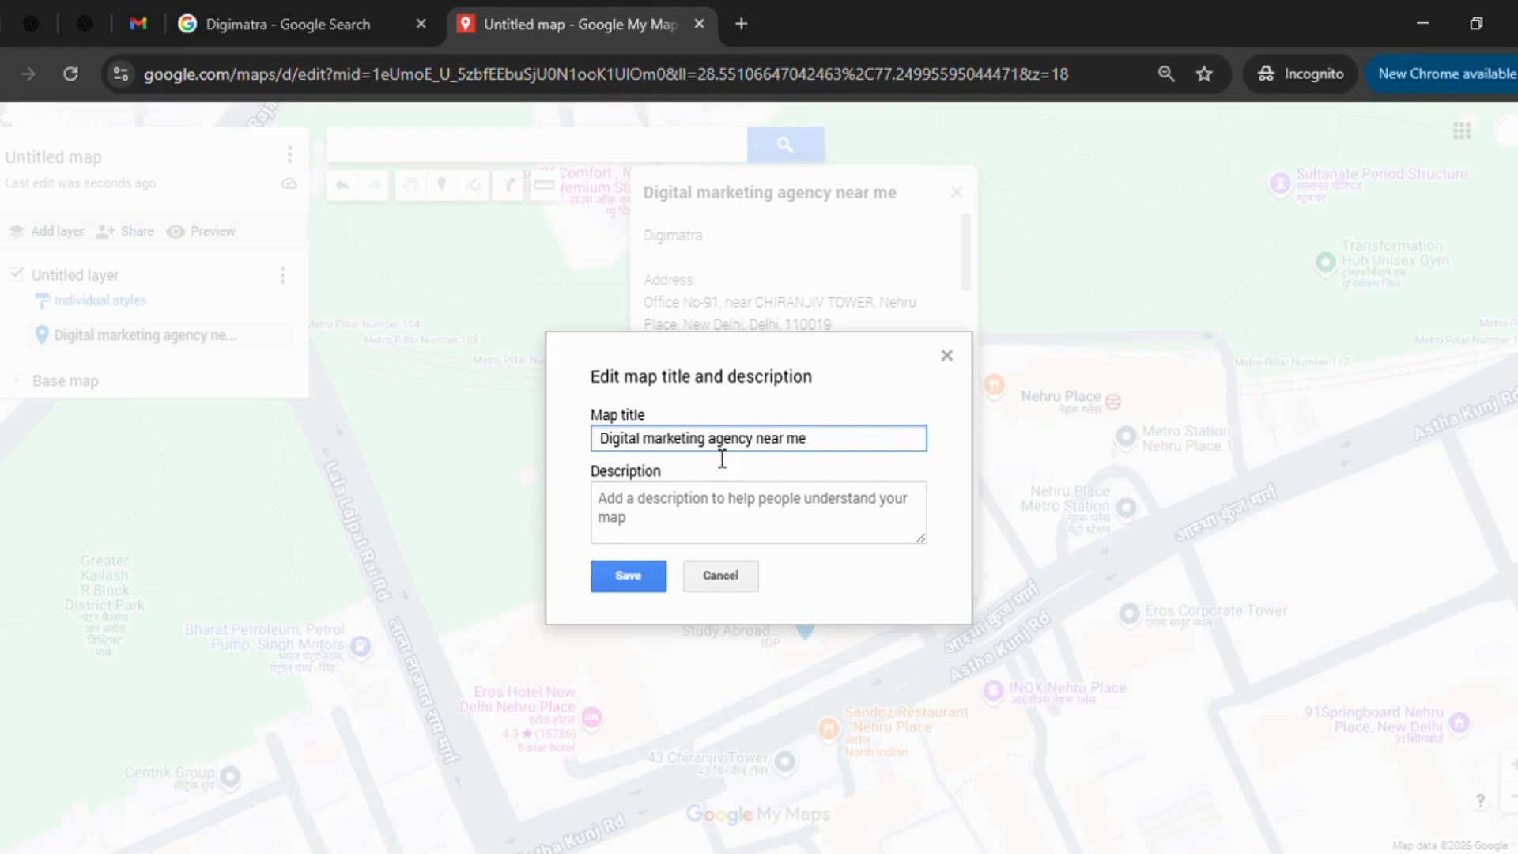
left_click(681, 518)
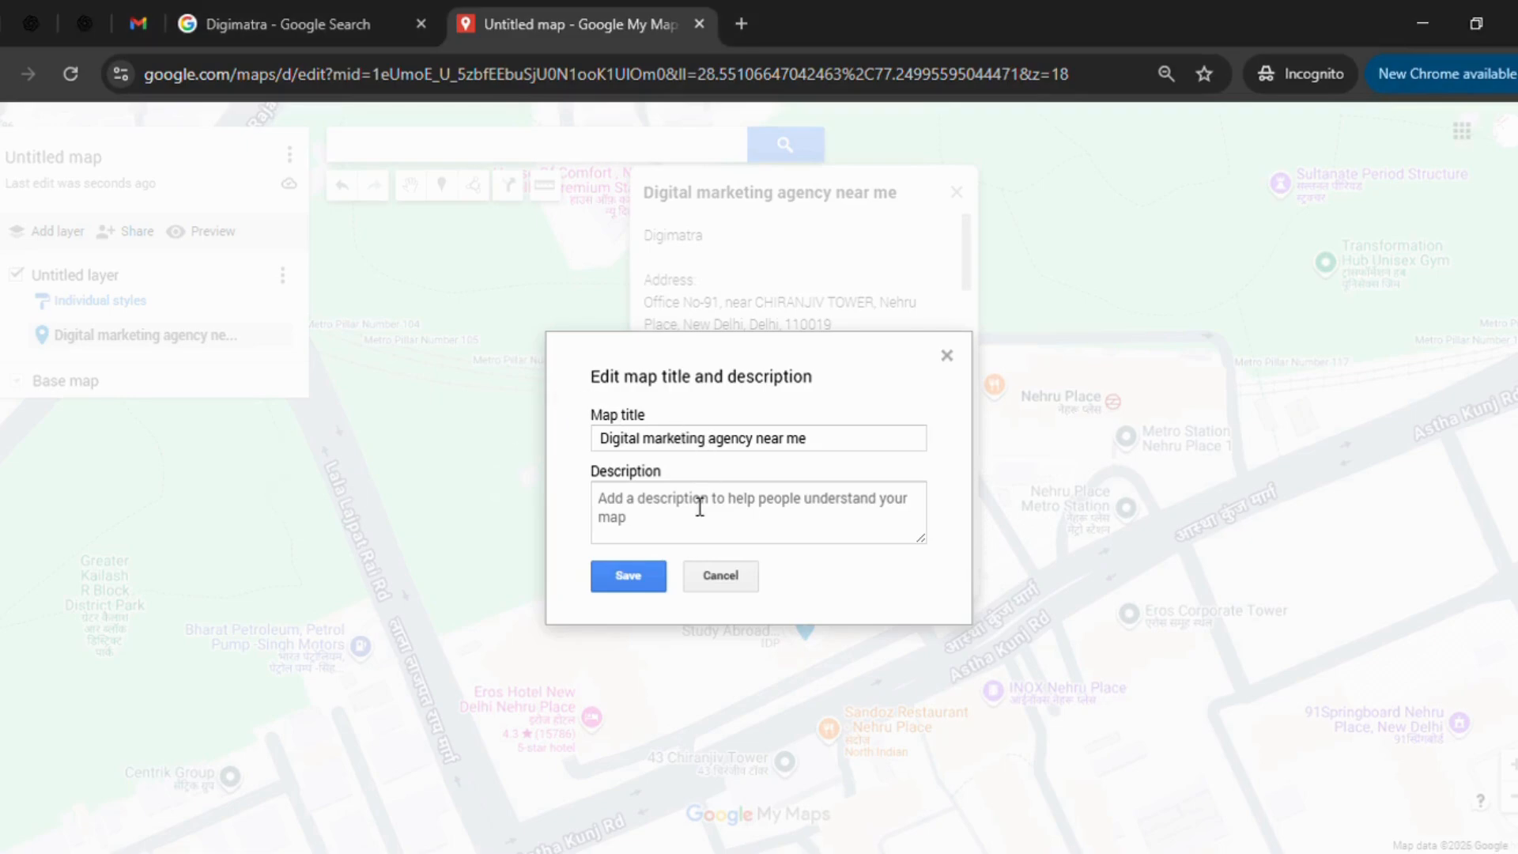
key("ctrl+v")
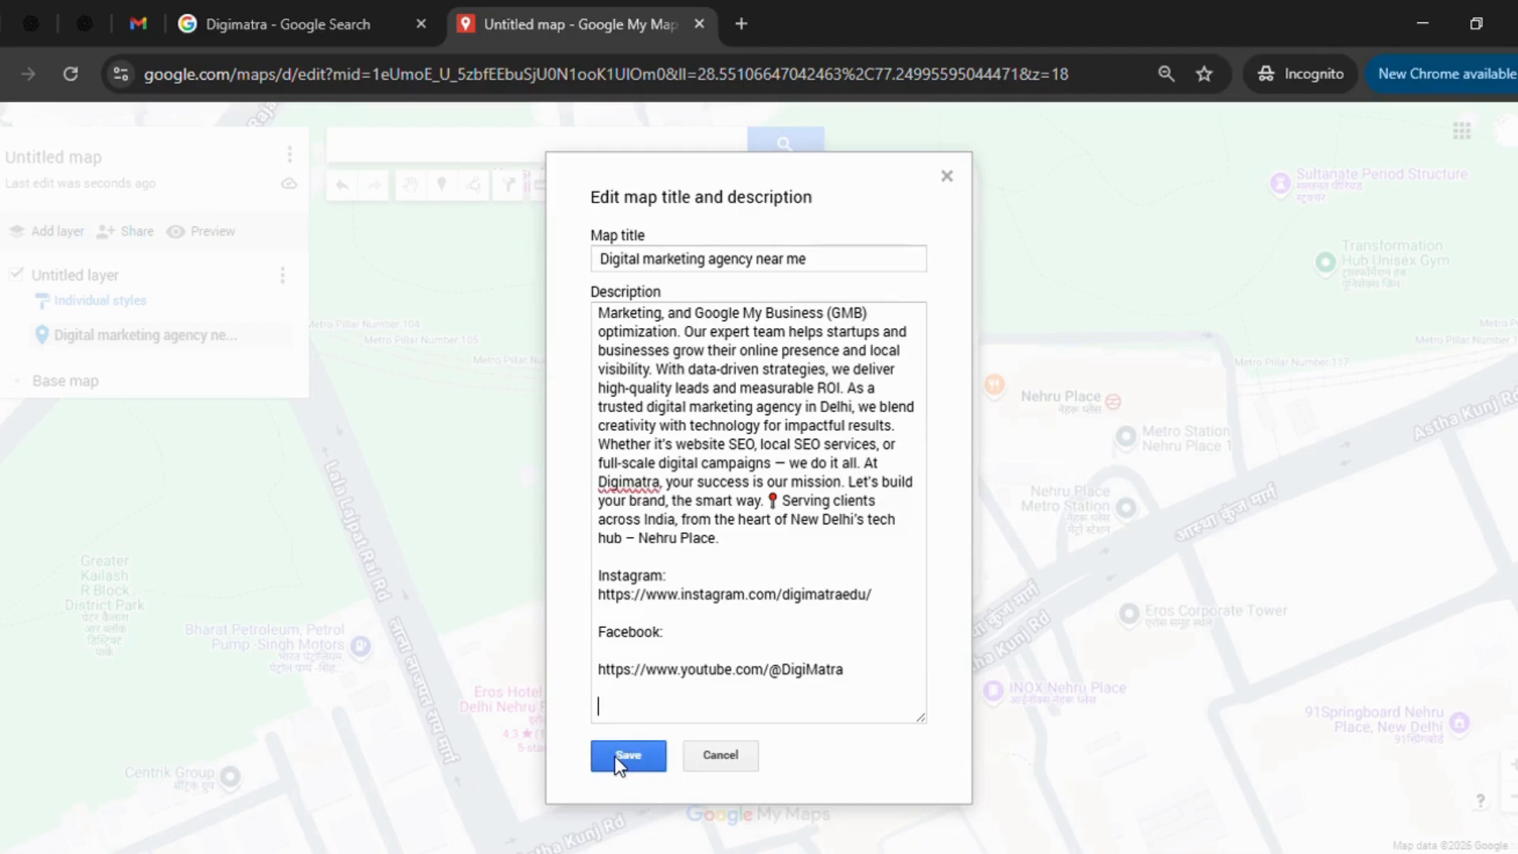
left_click(616, 756)
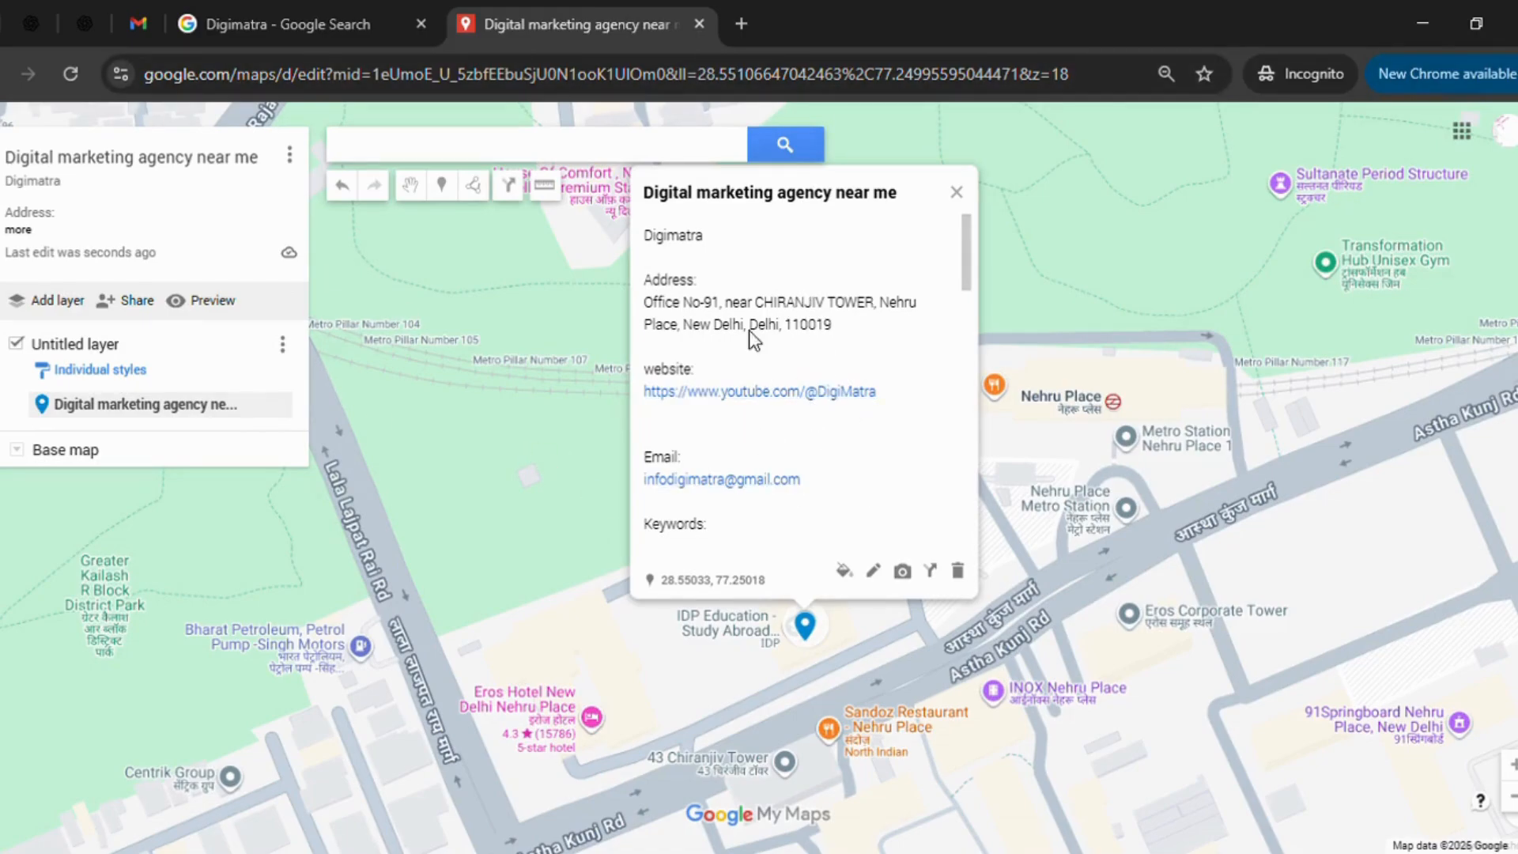
Step: Rename the untitled layer as "Digital marketing agency near me" and save the name
left_click(88, 348)
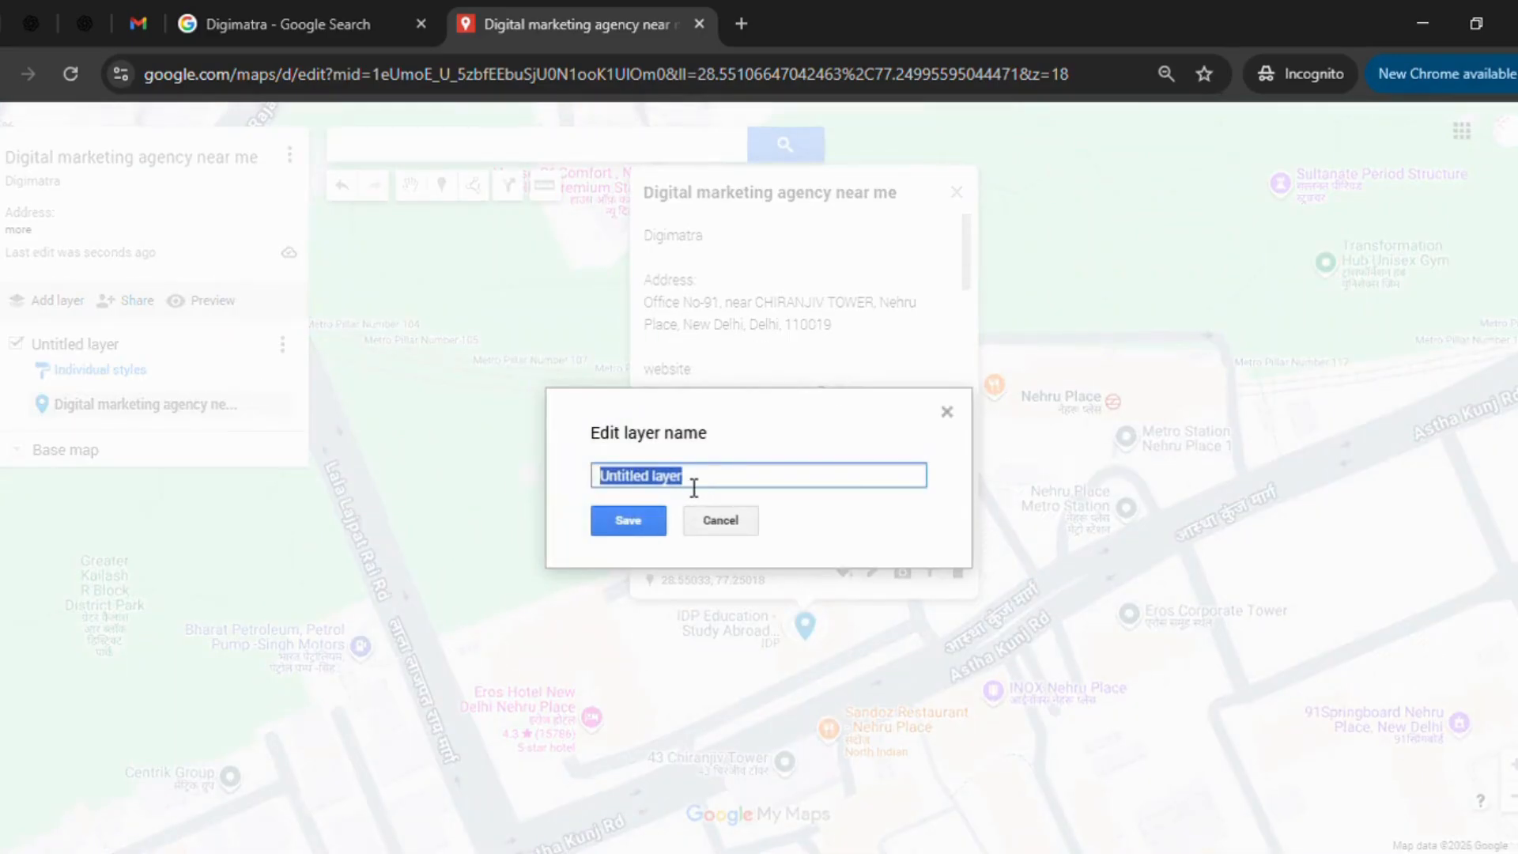
key("BackSpace")
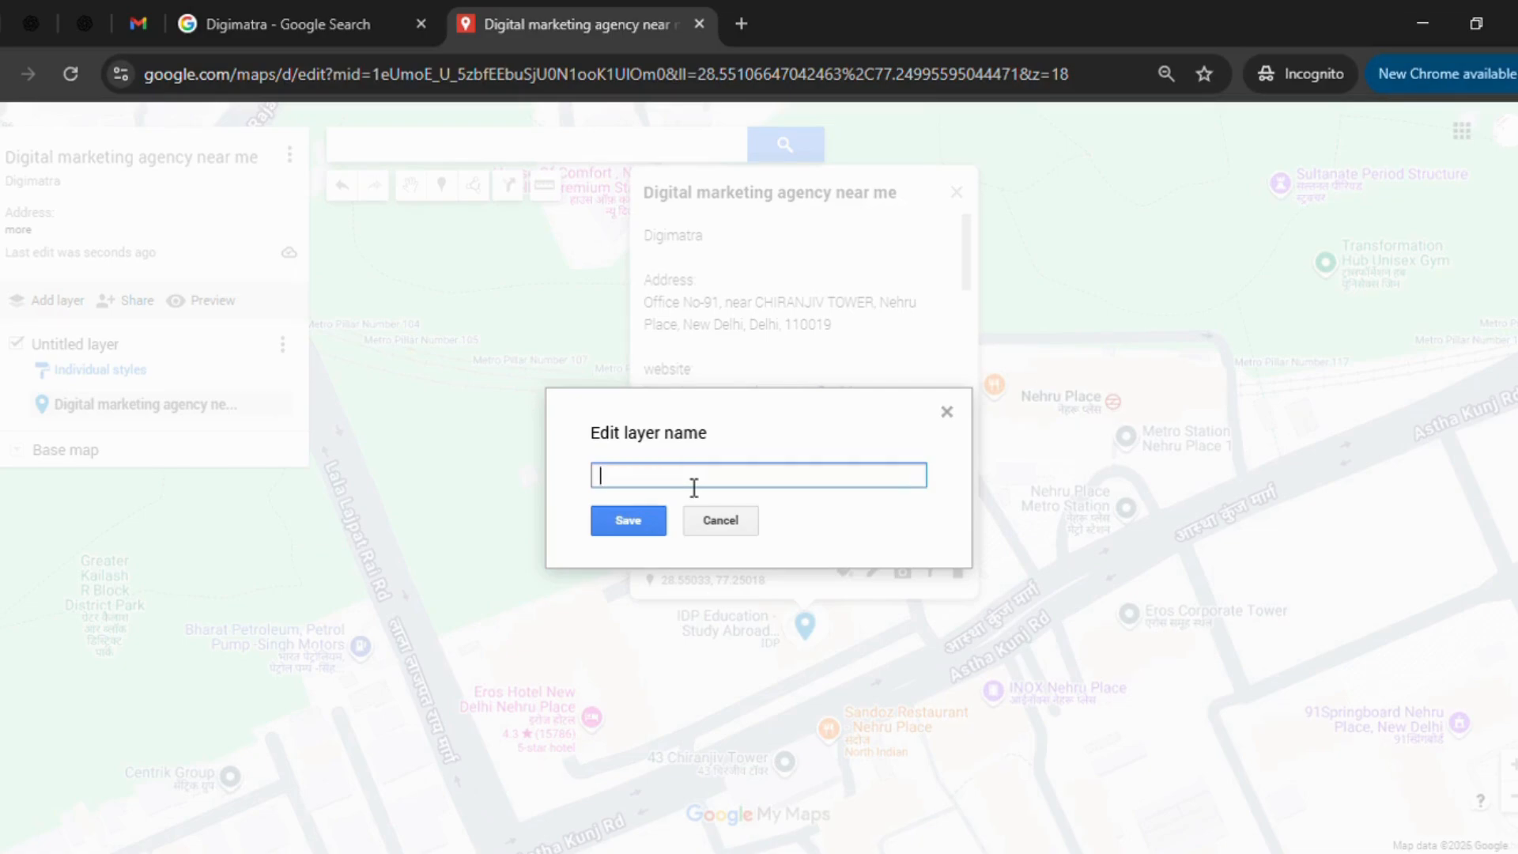
key("ctrl+v")
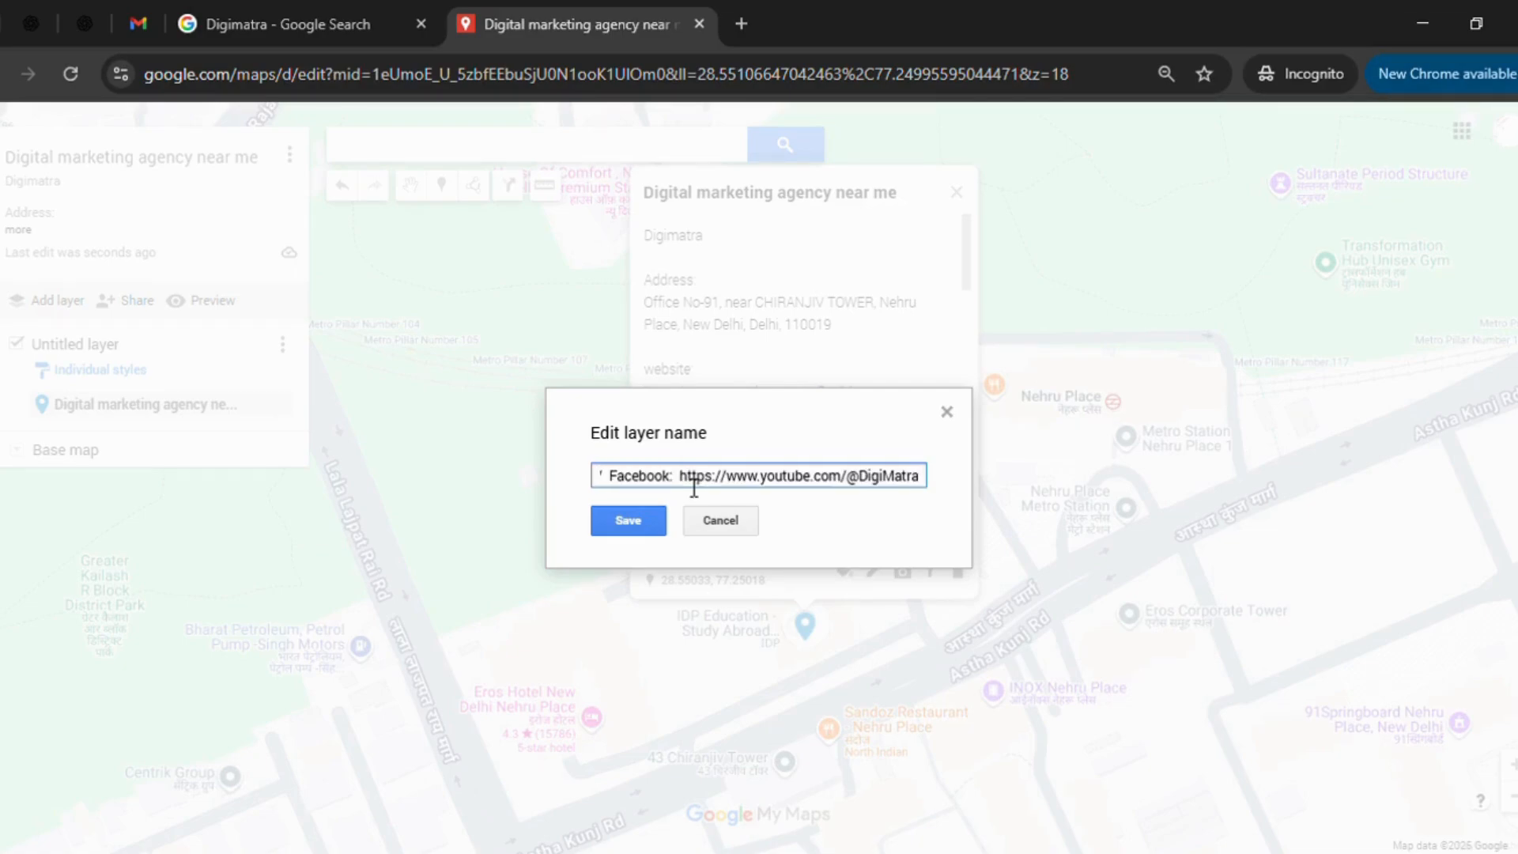
key("ctrl+a")
key("BackSpace")
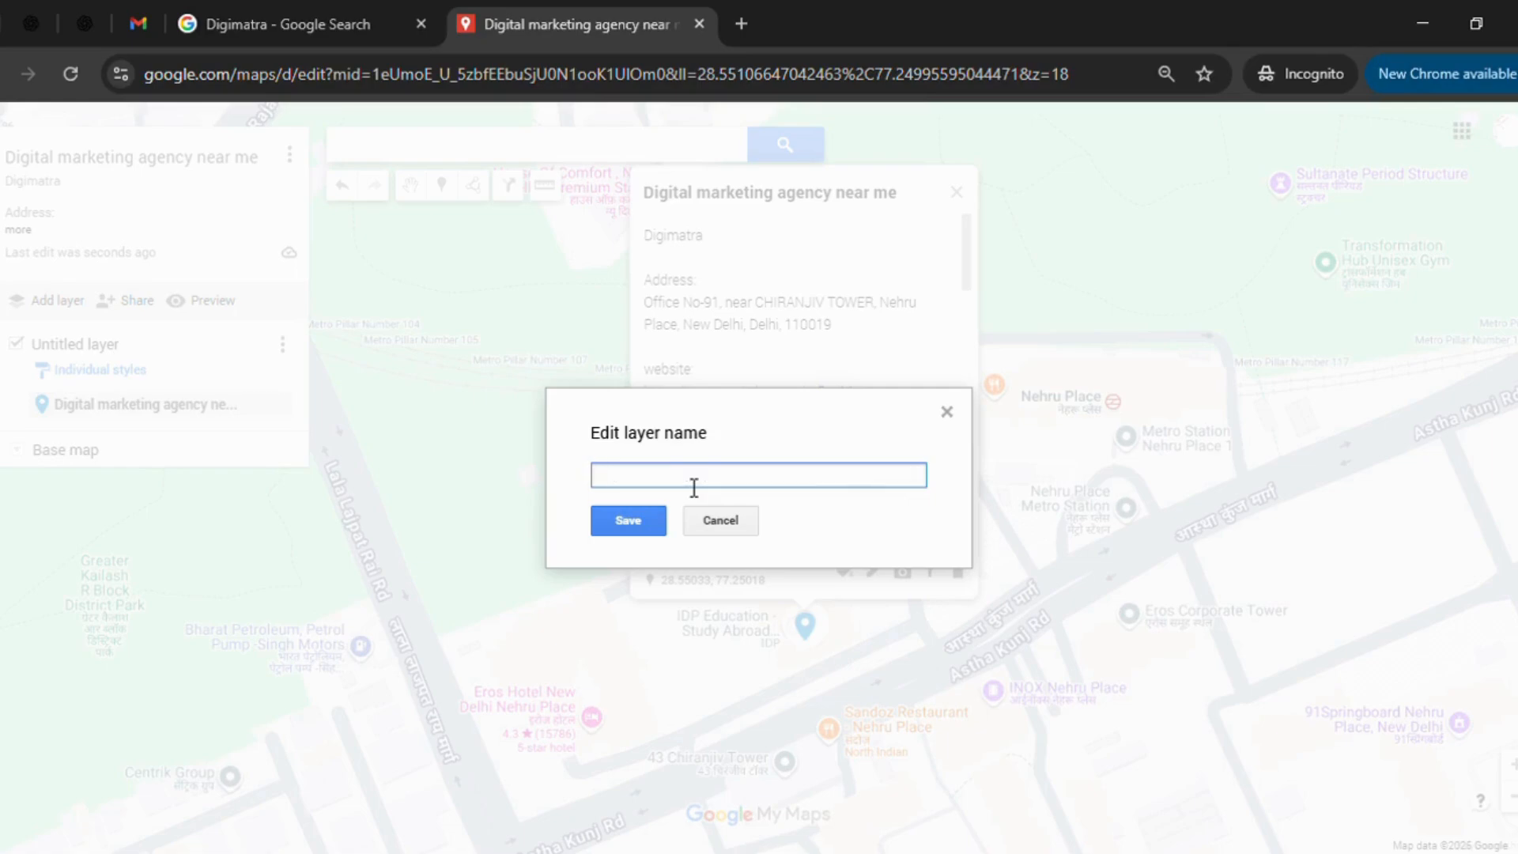
left_click(734, 847)
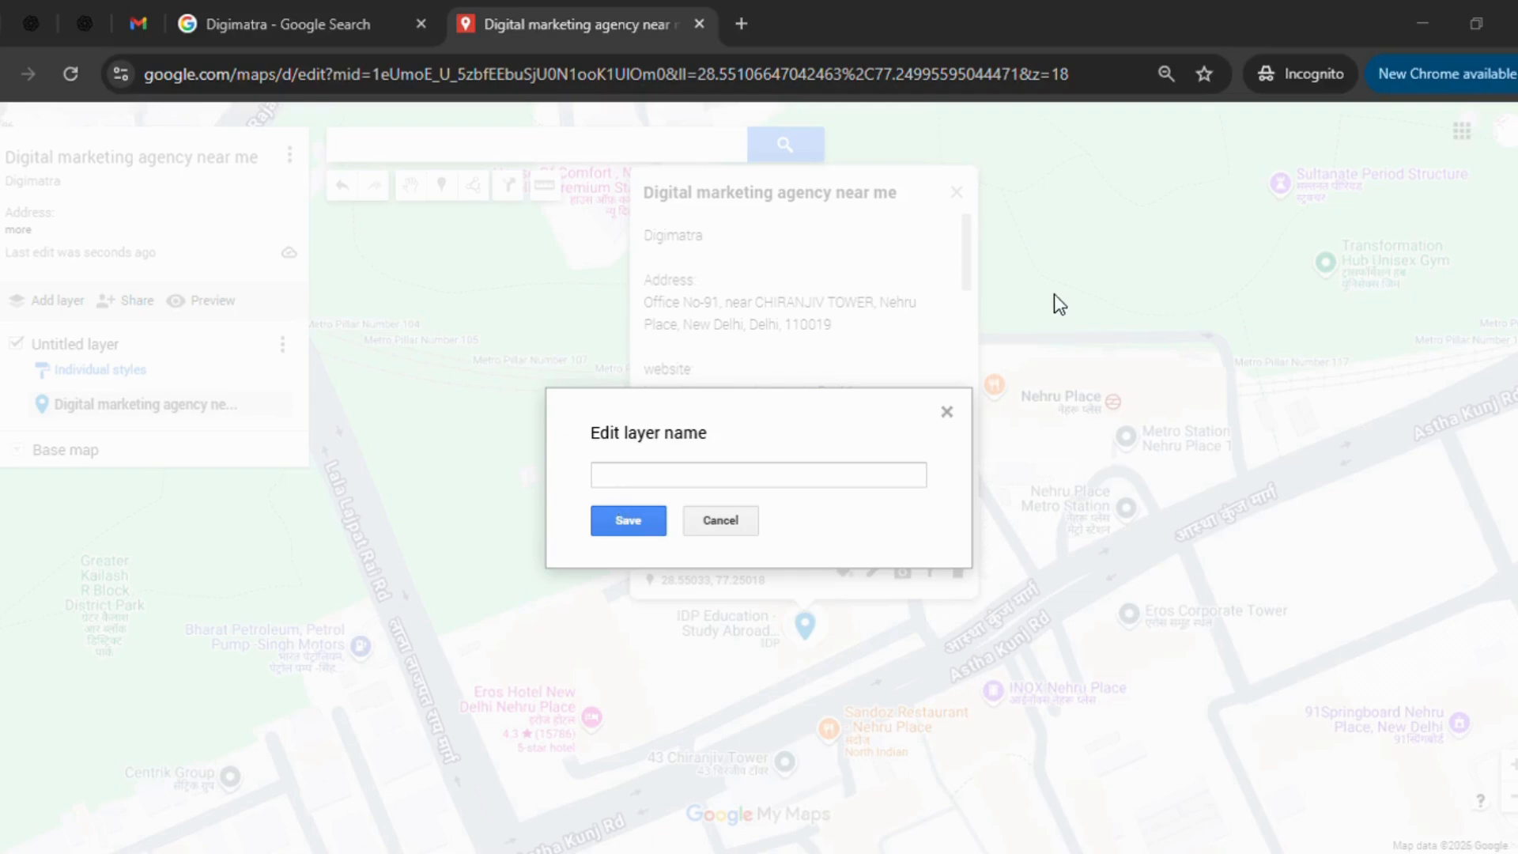
left_click(775, 451)
left_click(675, 478)
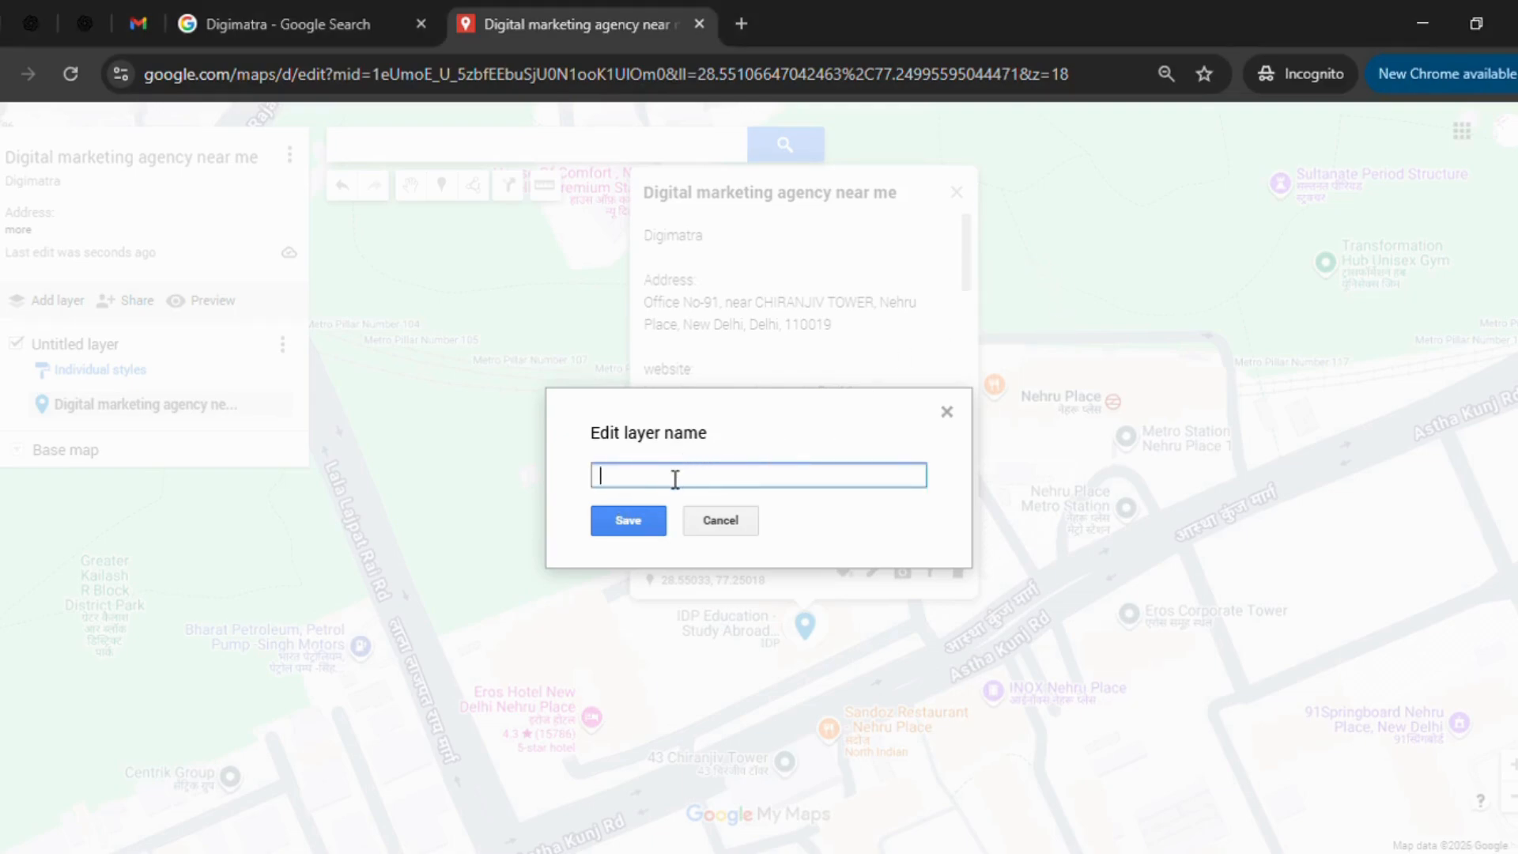
type("Digital marketing agency near me")
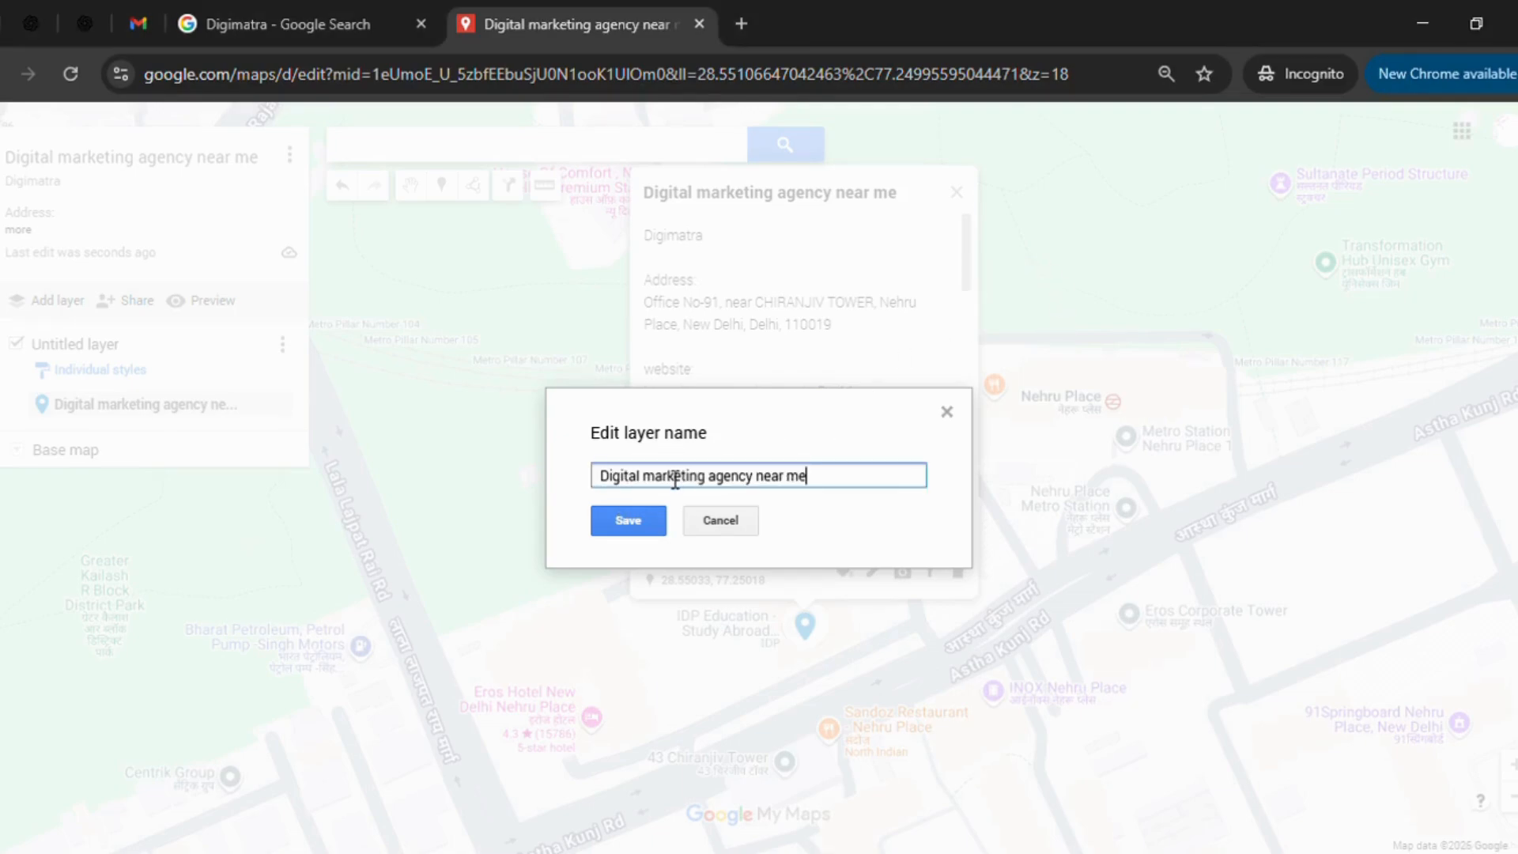
left_click(614, 529)
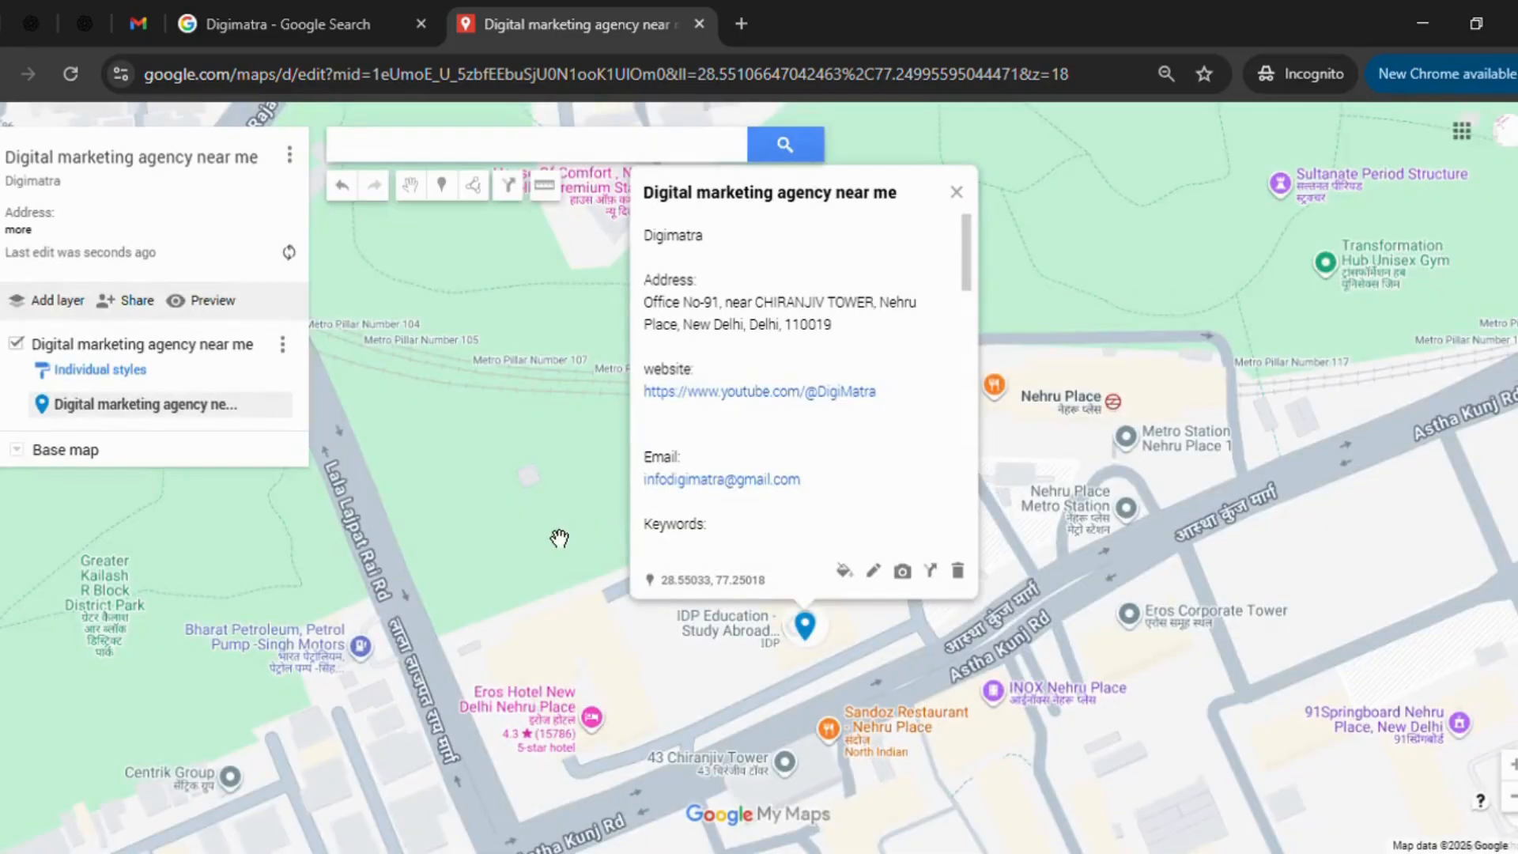
Step: Change the color of the "Digital marketing agency near me" marker to yellow
scroll(532, 539, "up", 1)
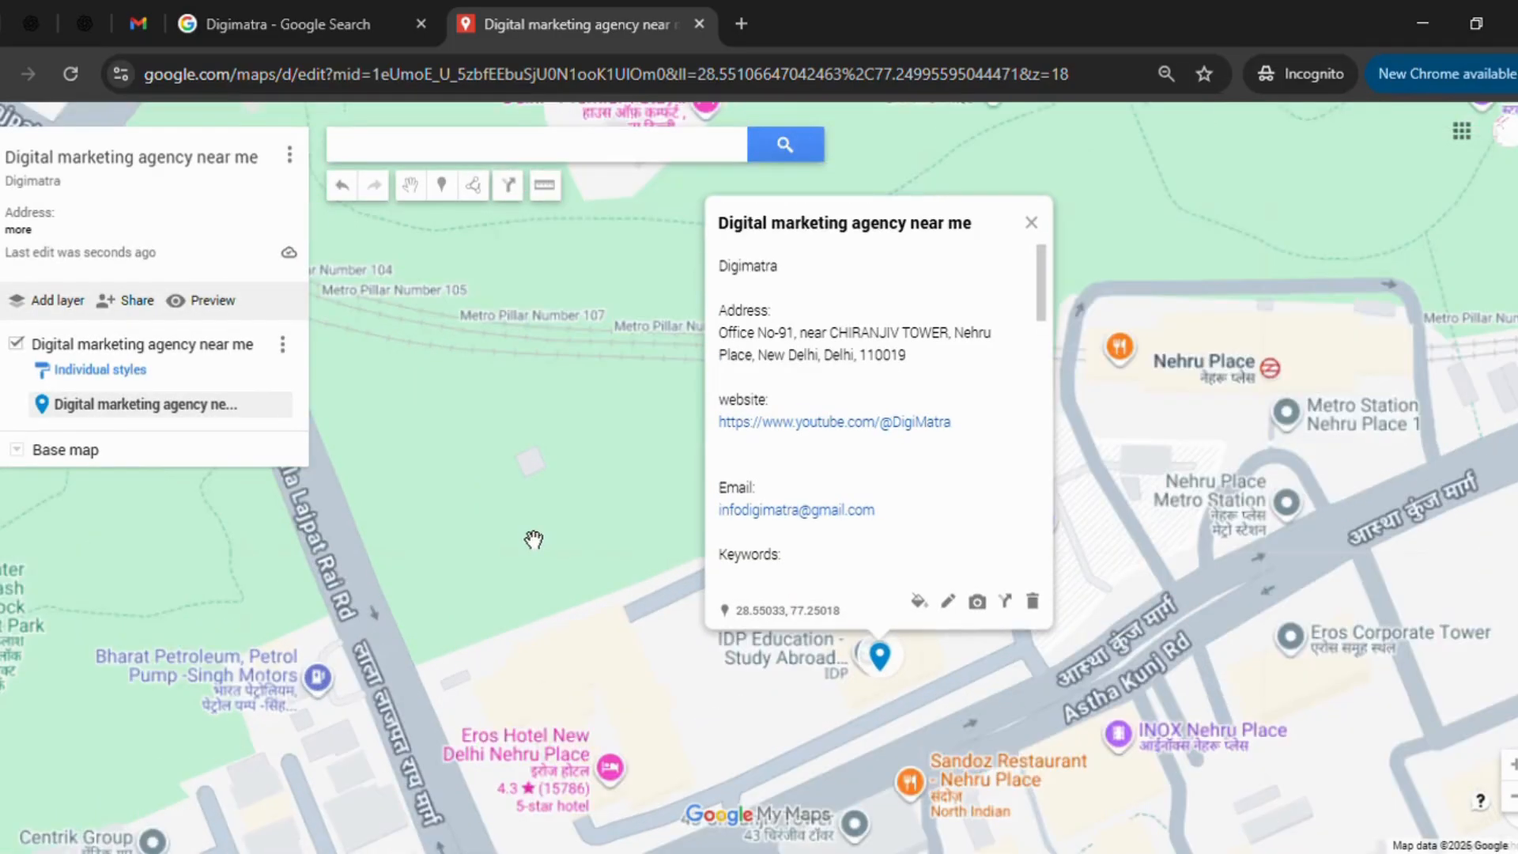
scroll(471, 383, "down", 1)
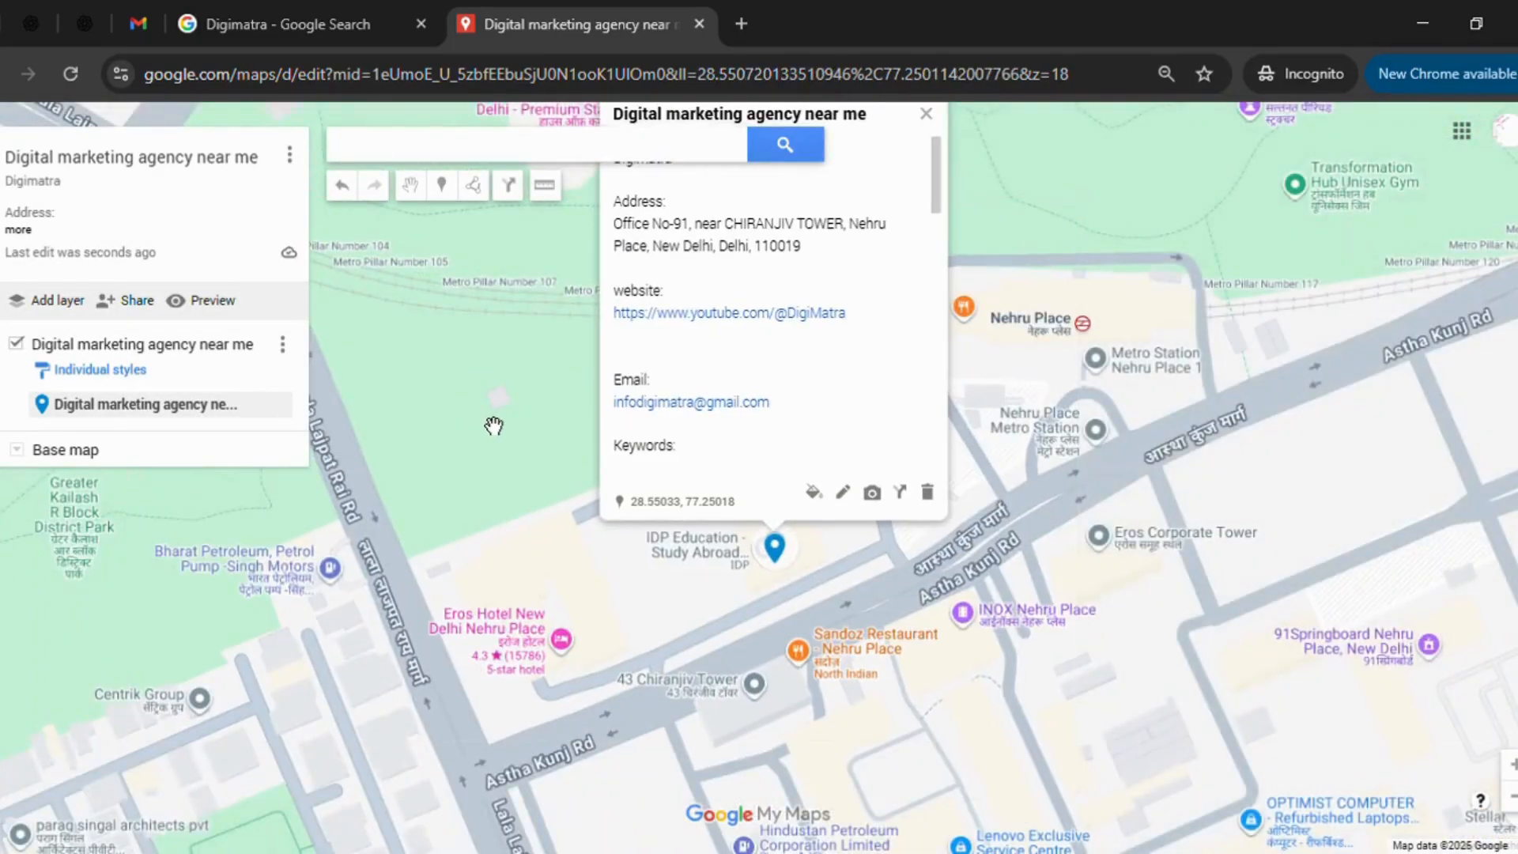
scroll(494, 426, "up", 1)
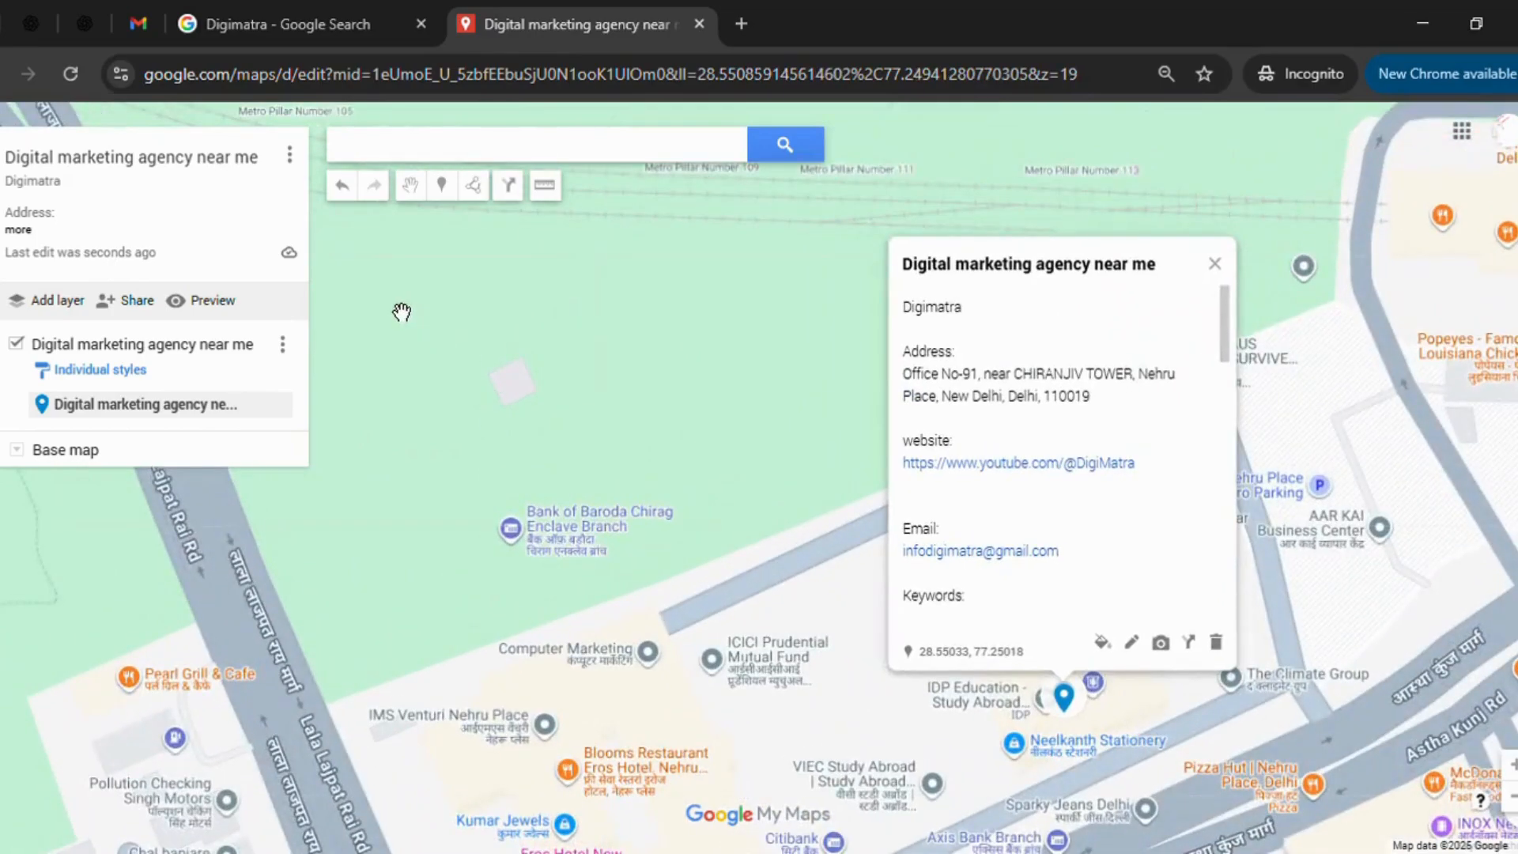
left_click(275, 405)
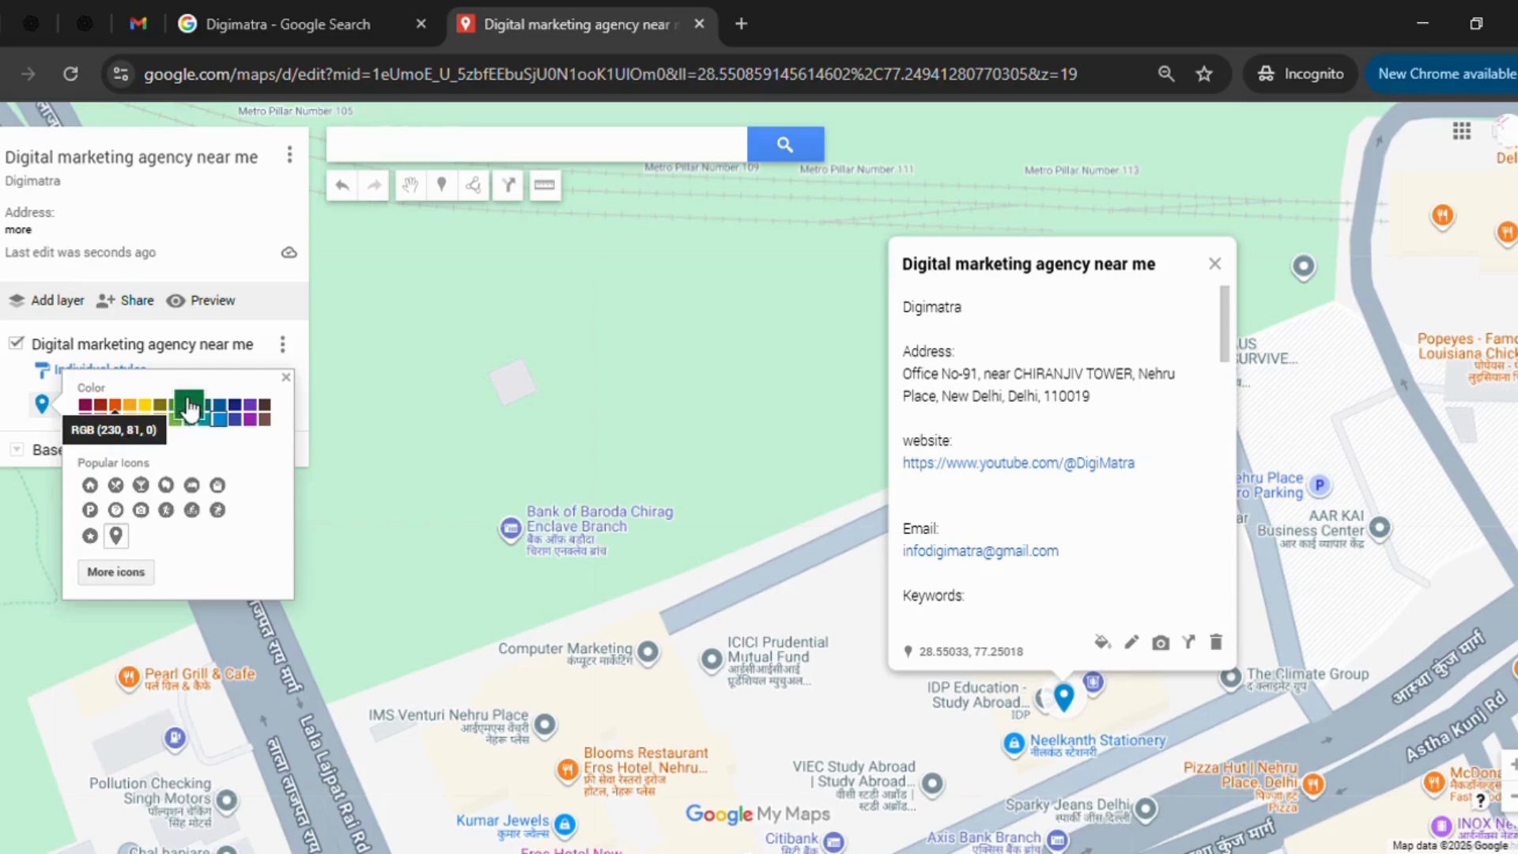
left_click(144, 404)
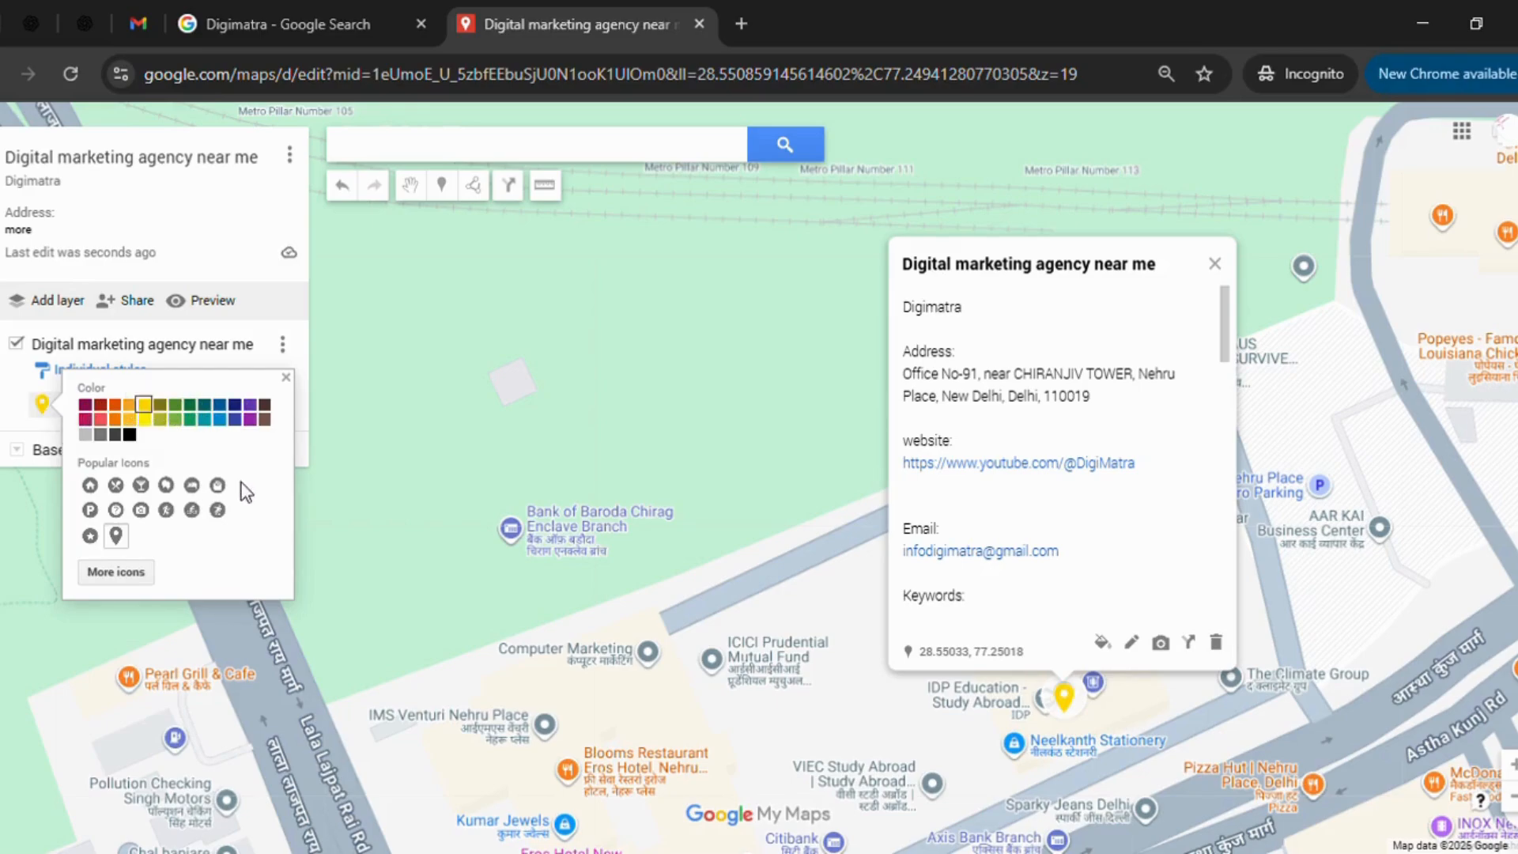
left_click(288, 378)
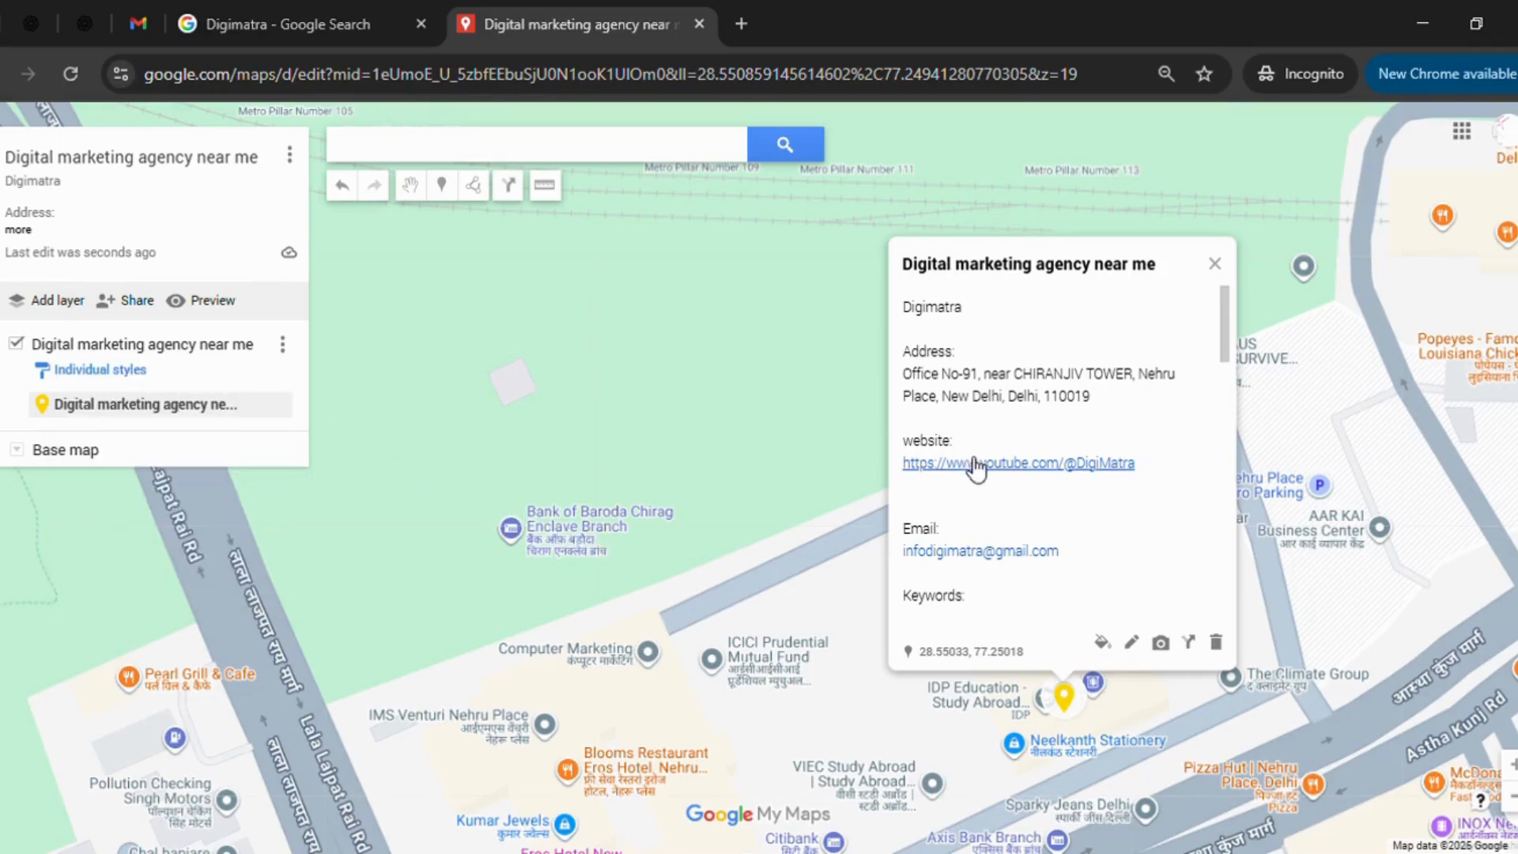
Step: Upload the DigiMatra logo image from the computer to the marker, save it, and close the marker's details
left_click(1131, 643)
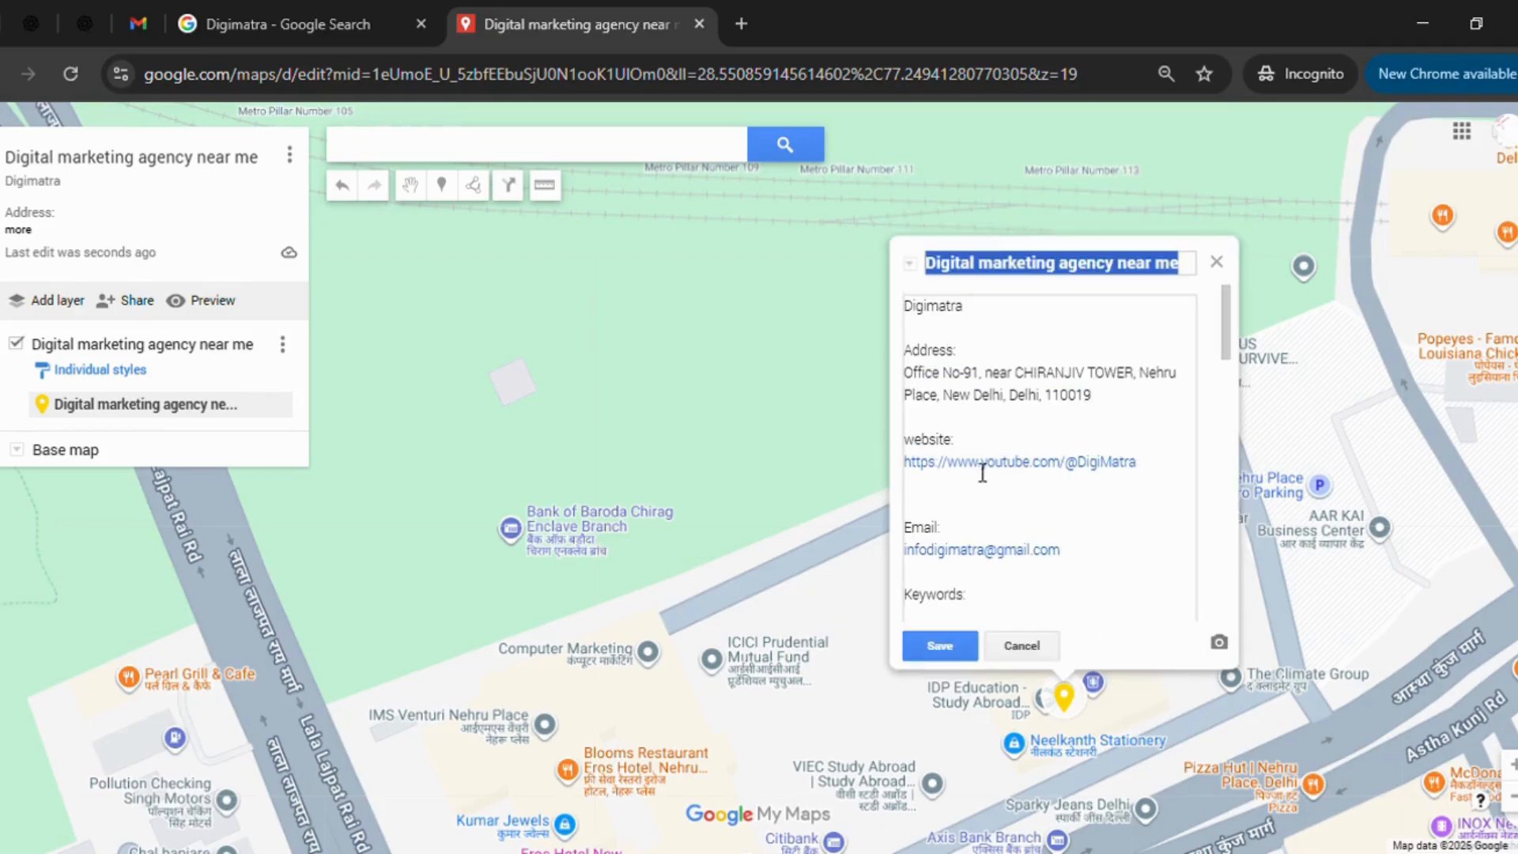
left_click(1020, 645)
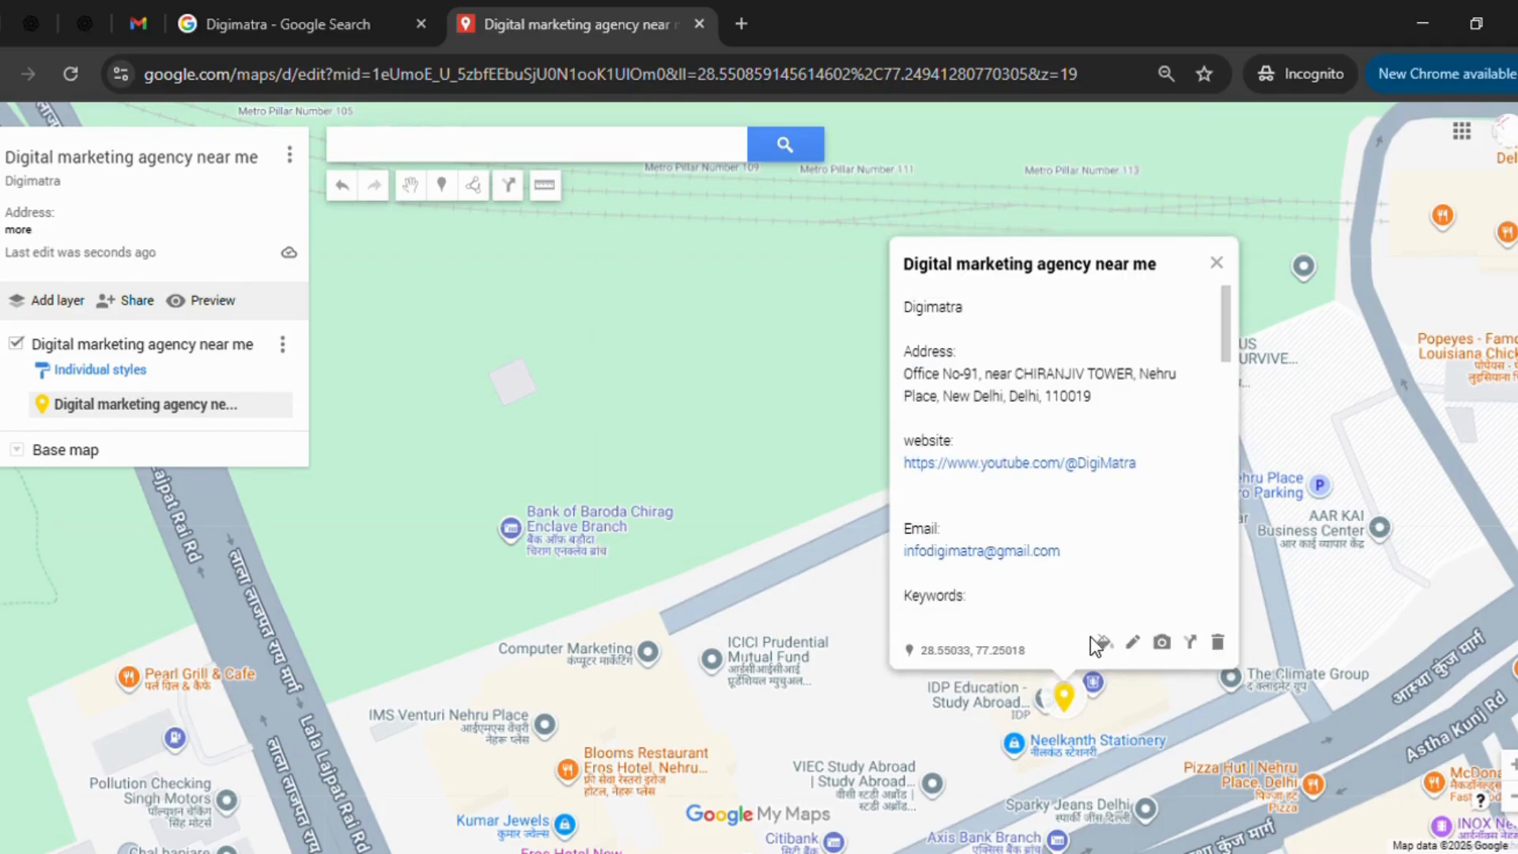
left_click(1162, 642)
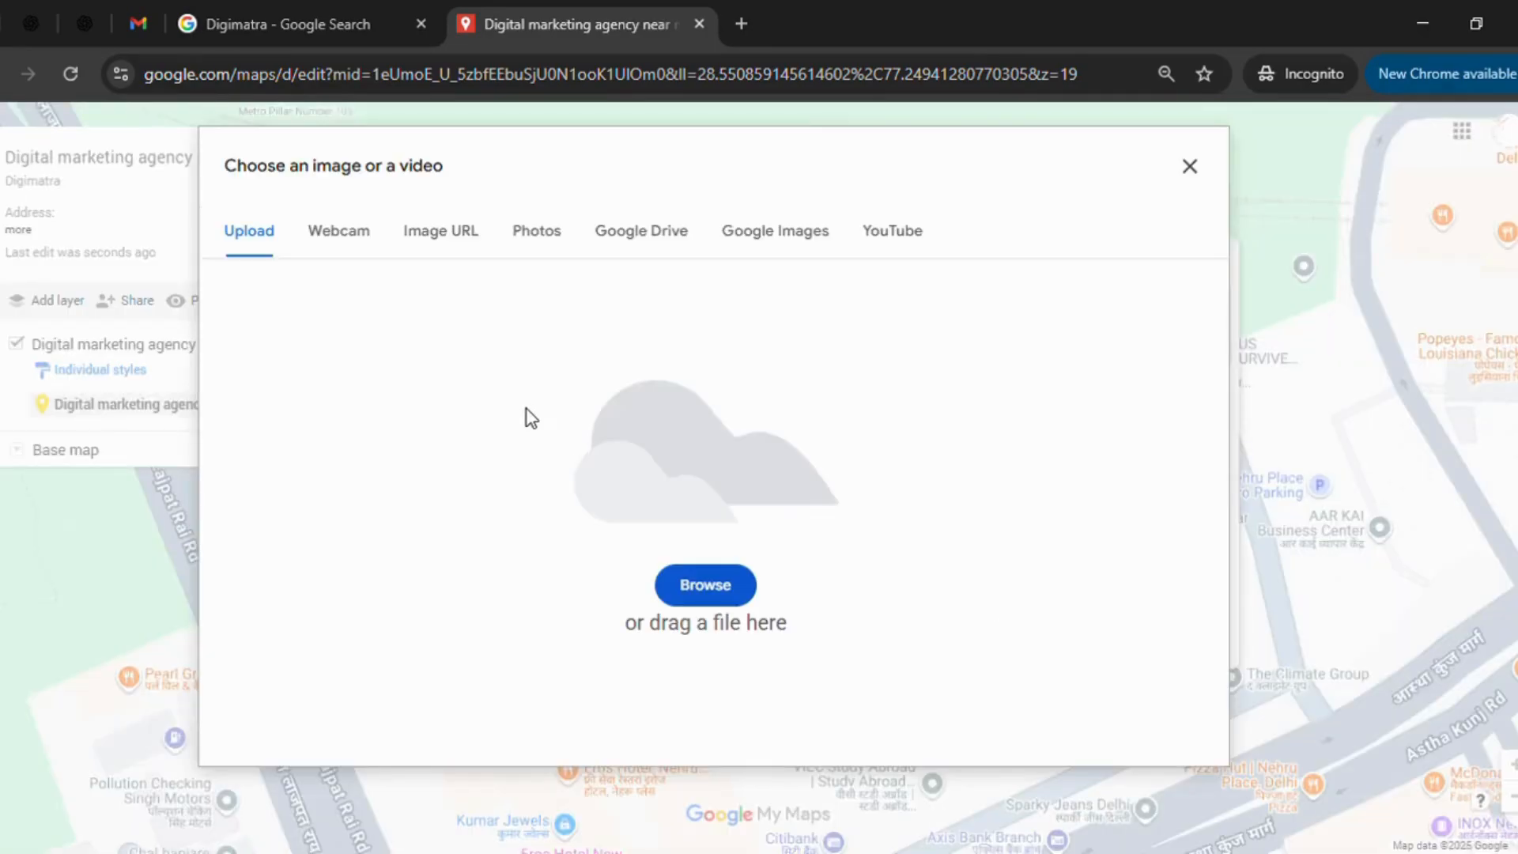
left_click(728, 589)
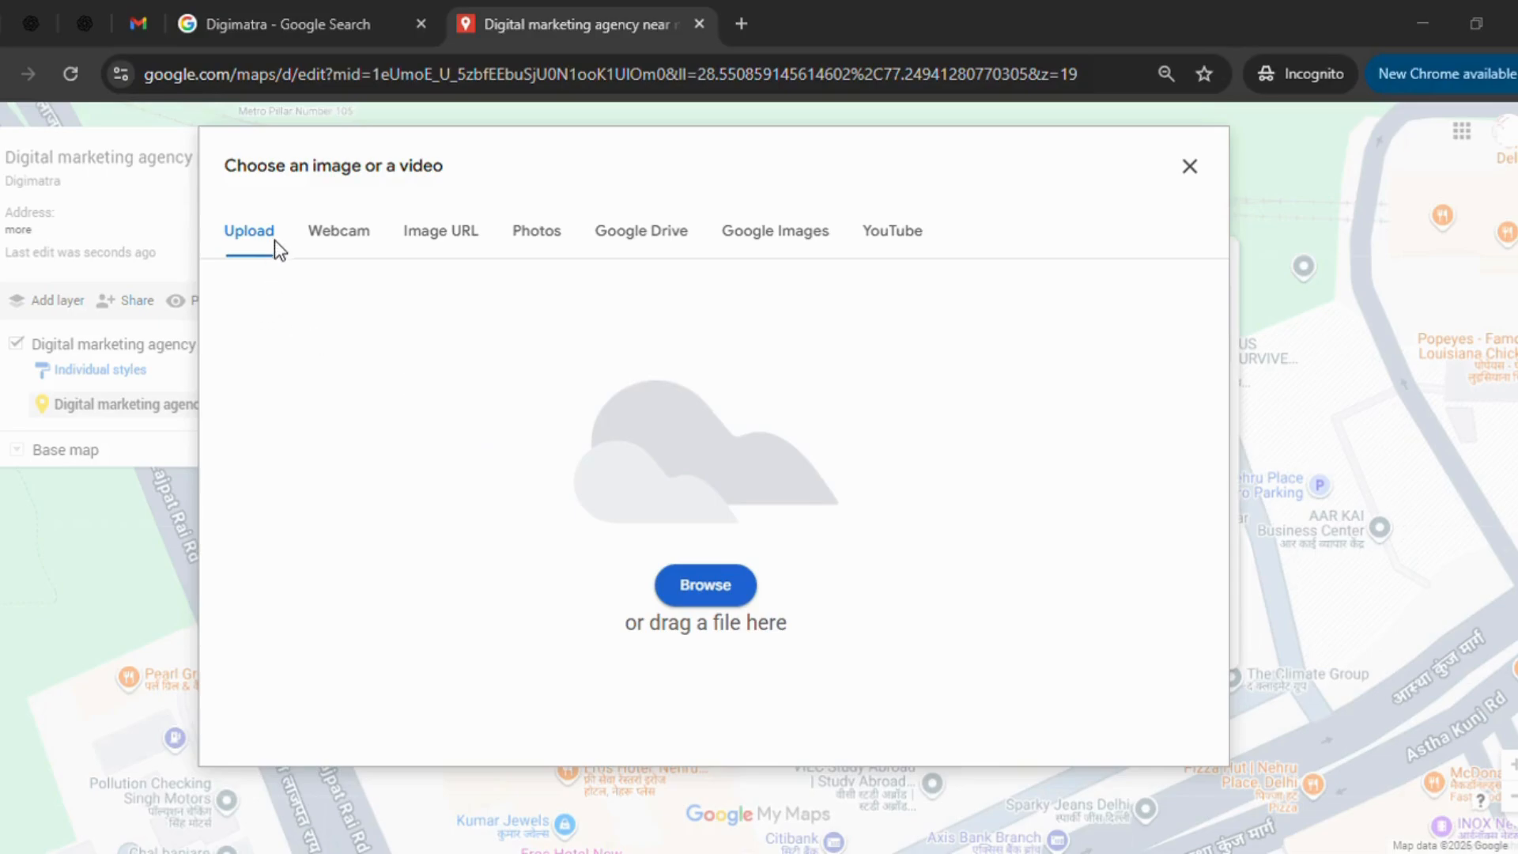
left_click(542, 519)
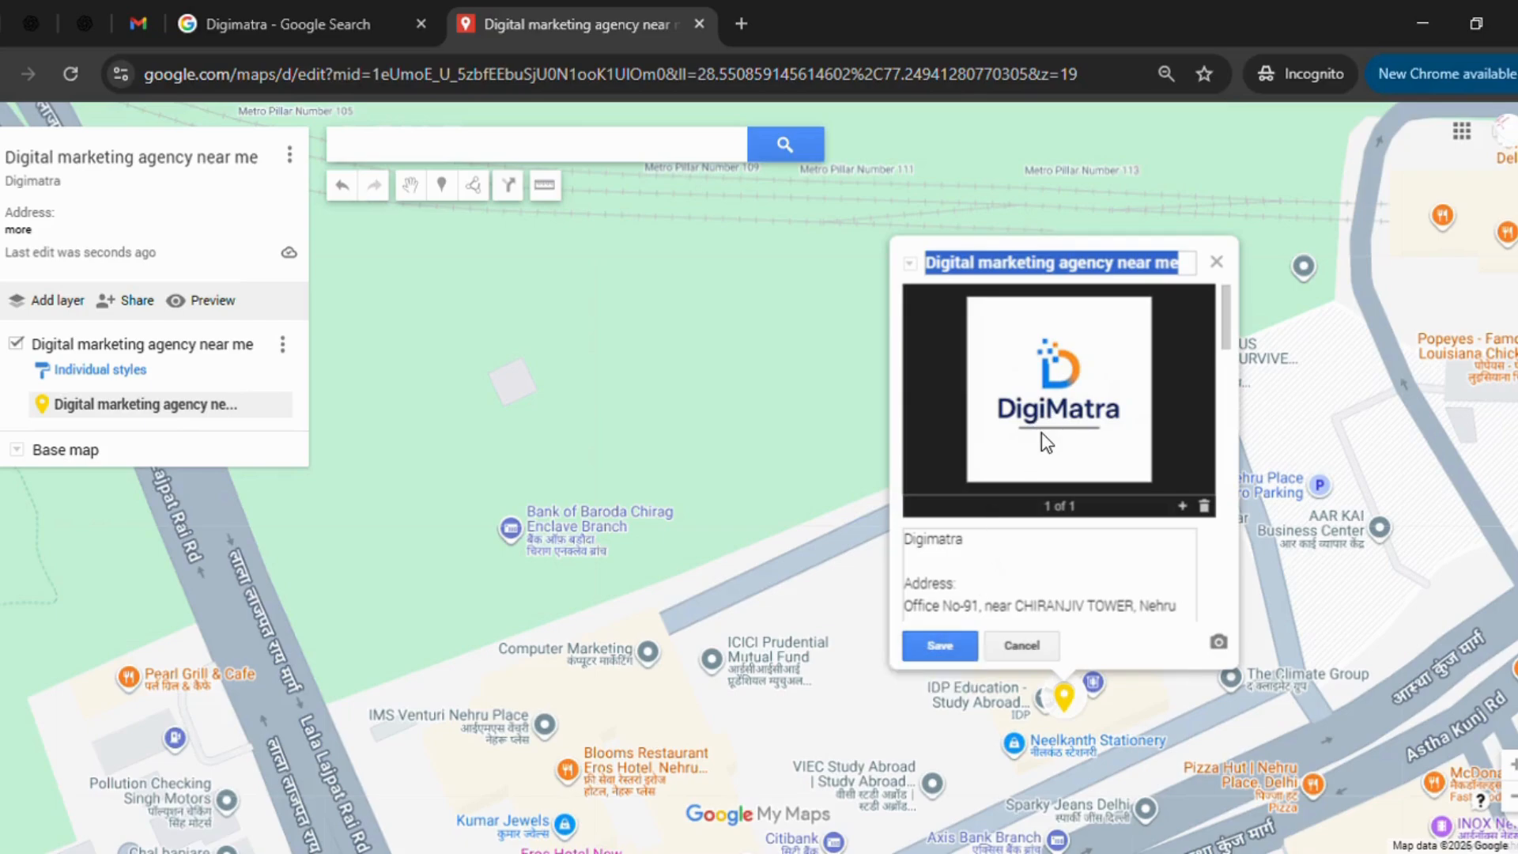
scroll(994, 625, "down", 1)
scroll(1077, 508, "up", 1)
left_click(927, 643)
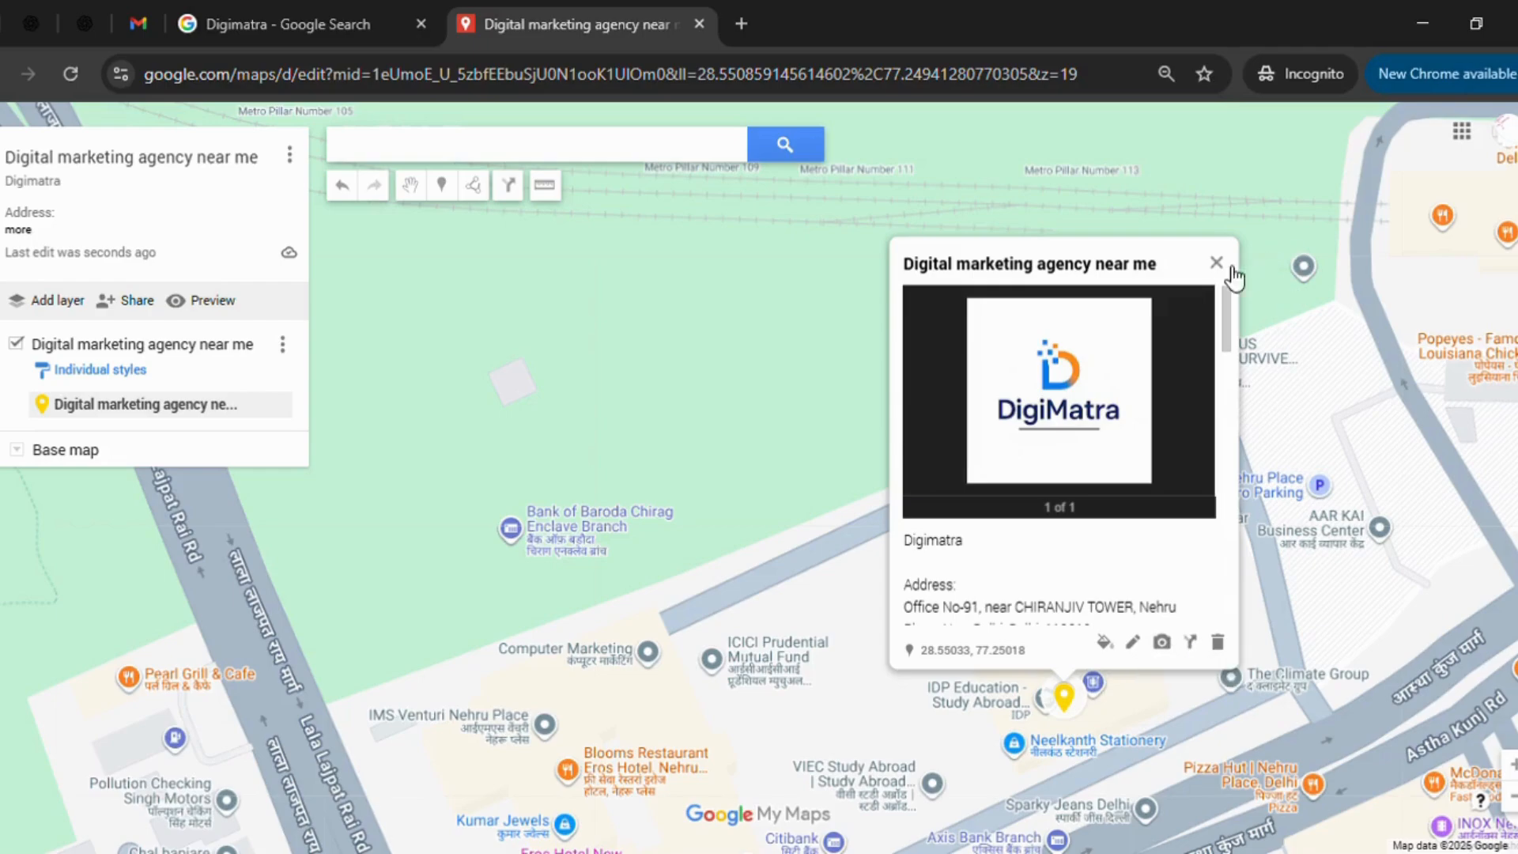
left_click(1216, 262)
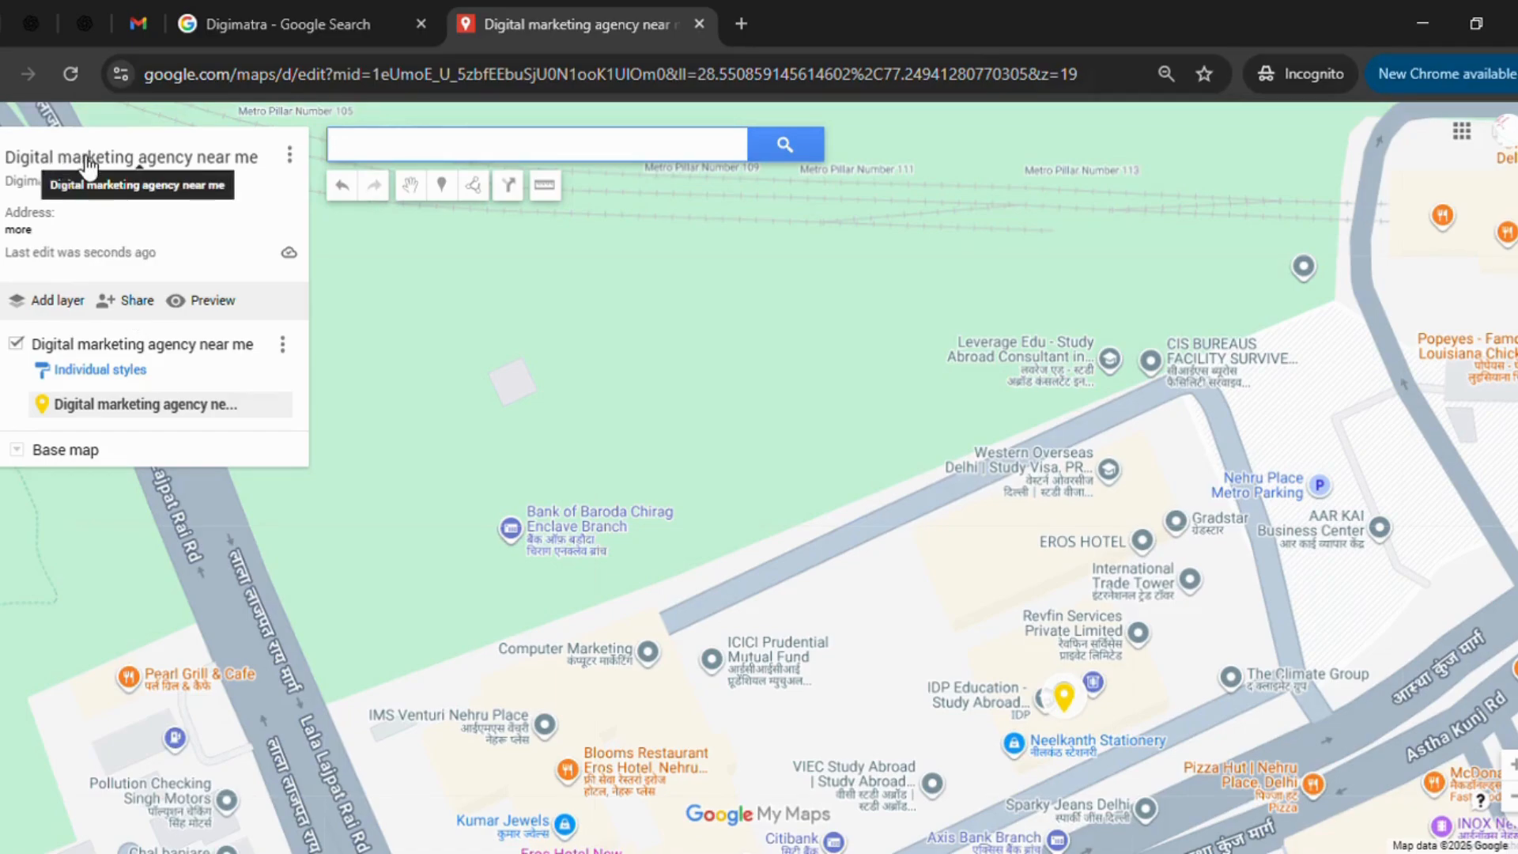
Step: Review the map's title and description without editing them, and read through the marker's details with the logo
left_click(52, 228)
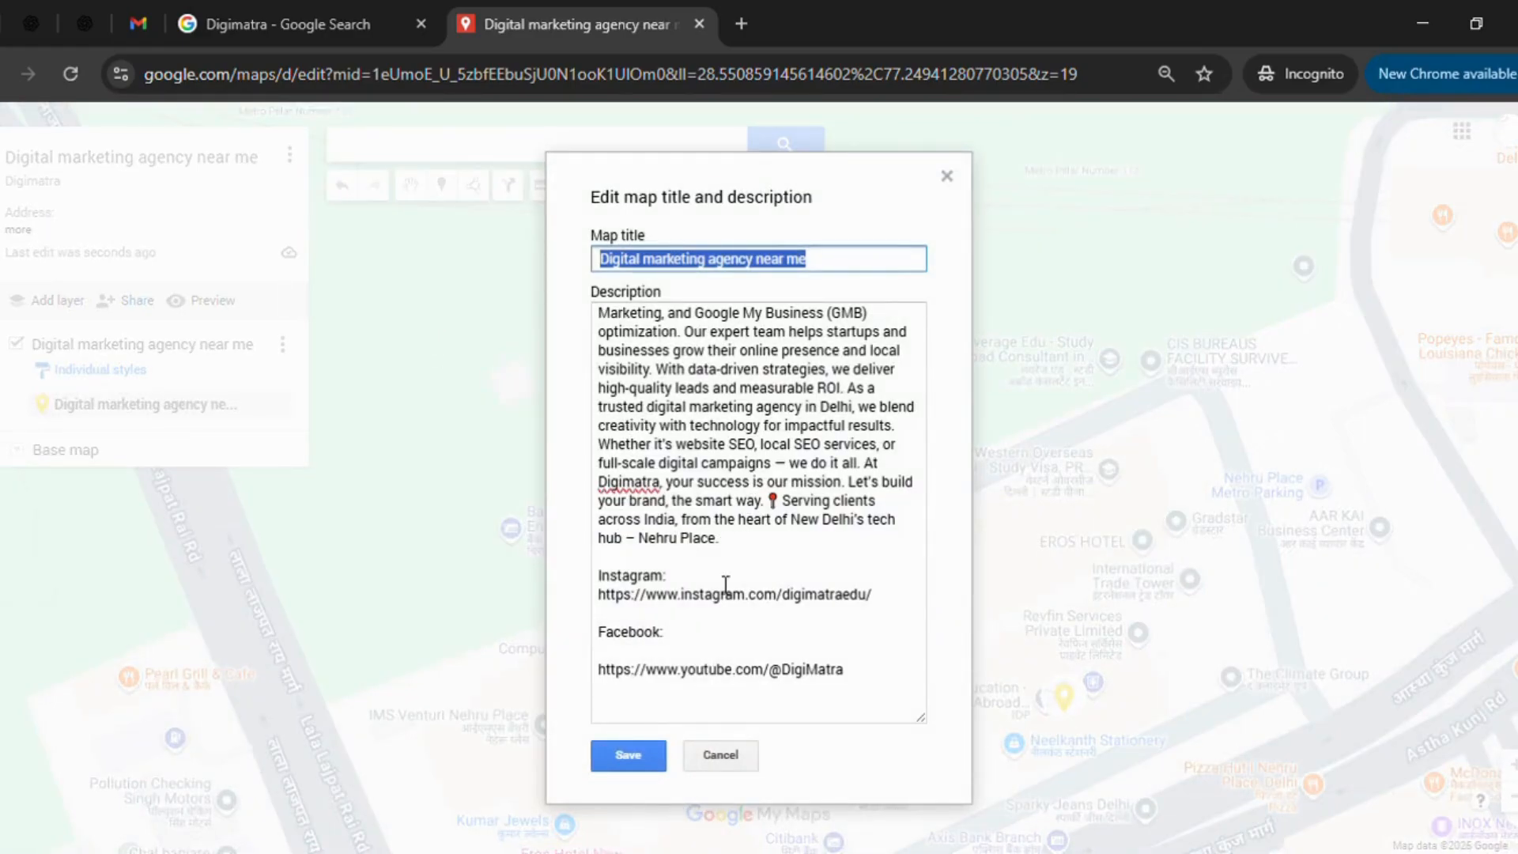
left_click(715, 751)
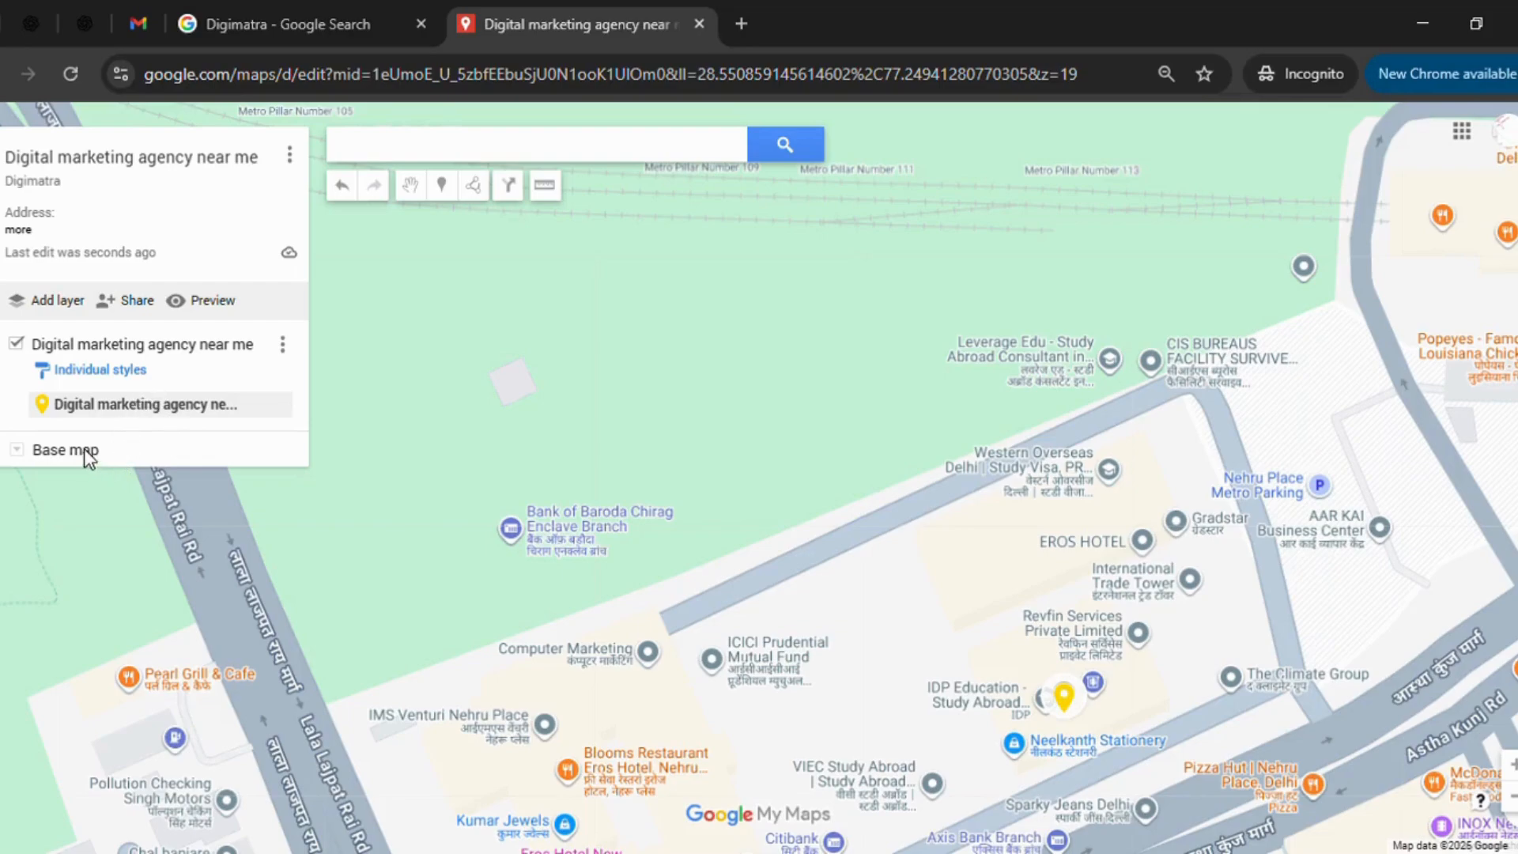
left_click(94, 405)
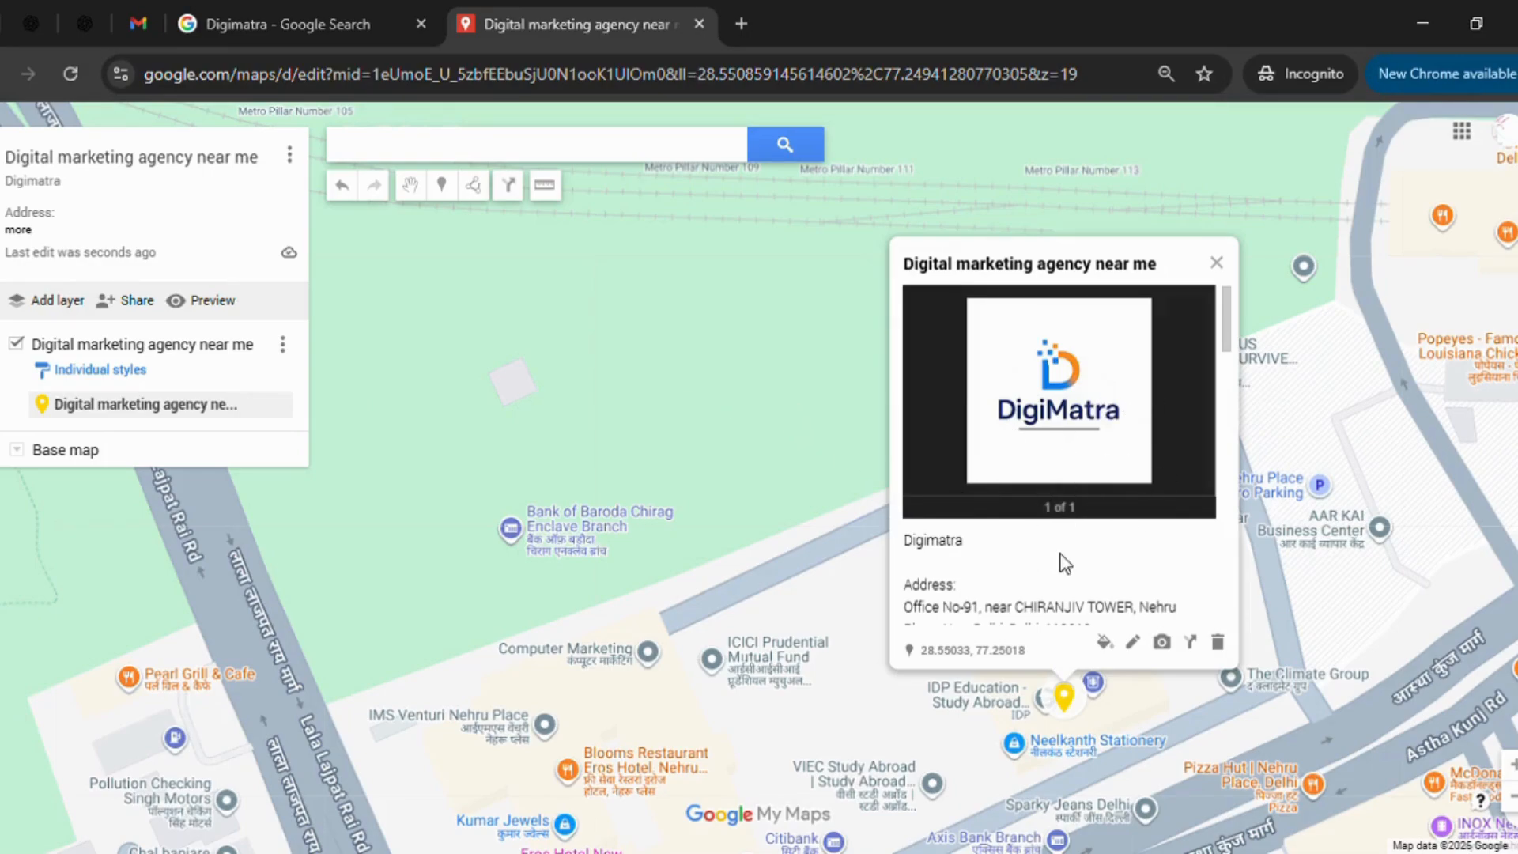
scroll(1087, 552, "down", 1)
scroll(1086, 545, "down", 10)
scroll(1086, 546, "up", 5)
scroll(1086, 545, "up", 5)
left_click(1217, 265)
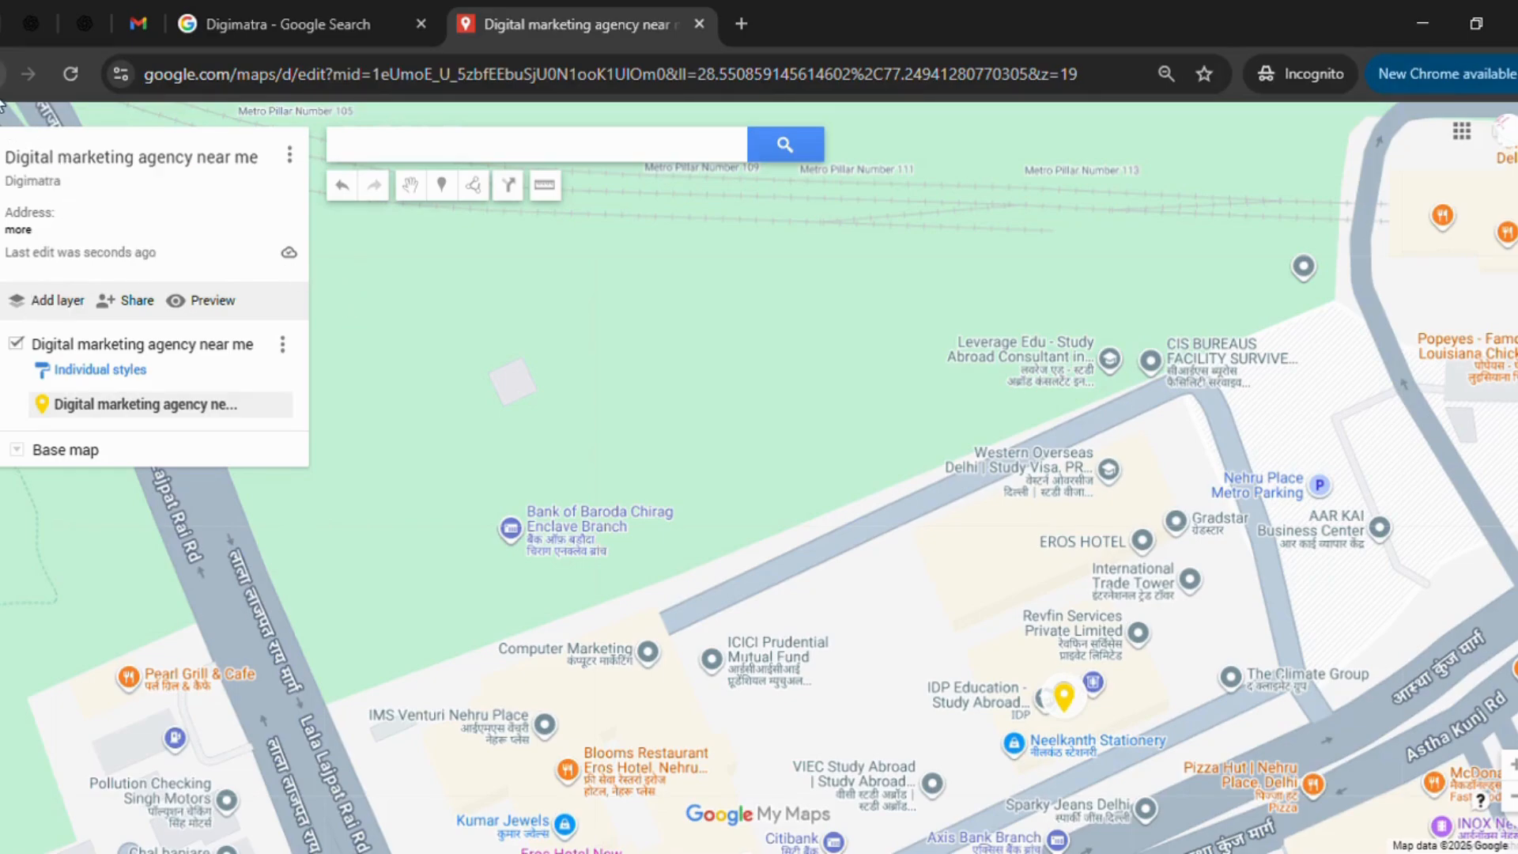
Step: Check the new private "Digital marketing agency near me" map from the list of owned maps, and return to the list
left_click(1, 74)
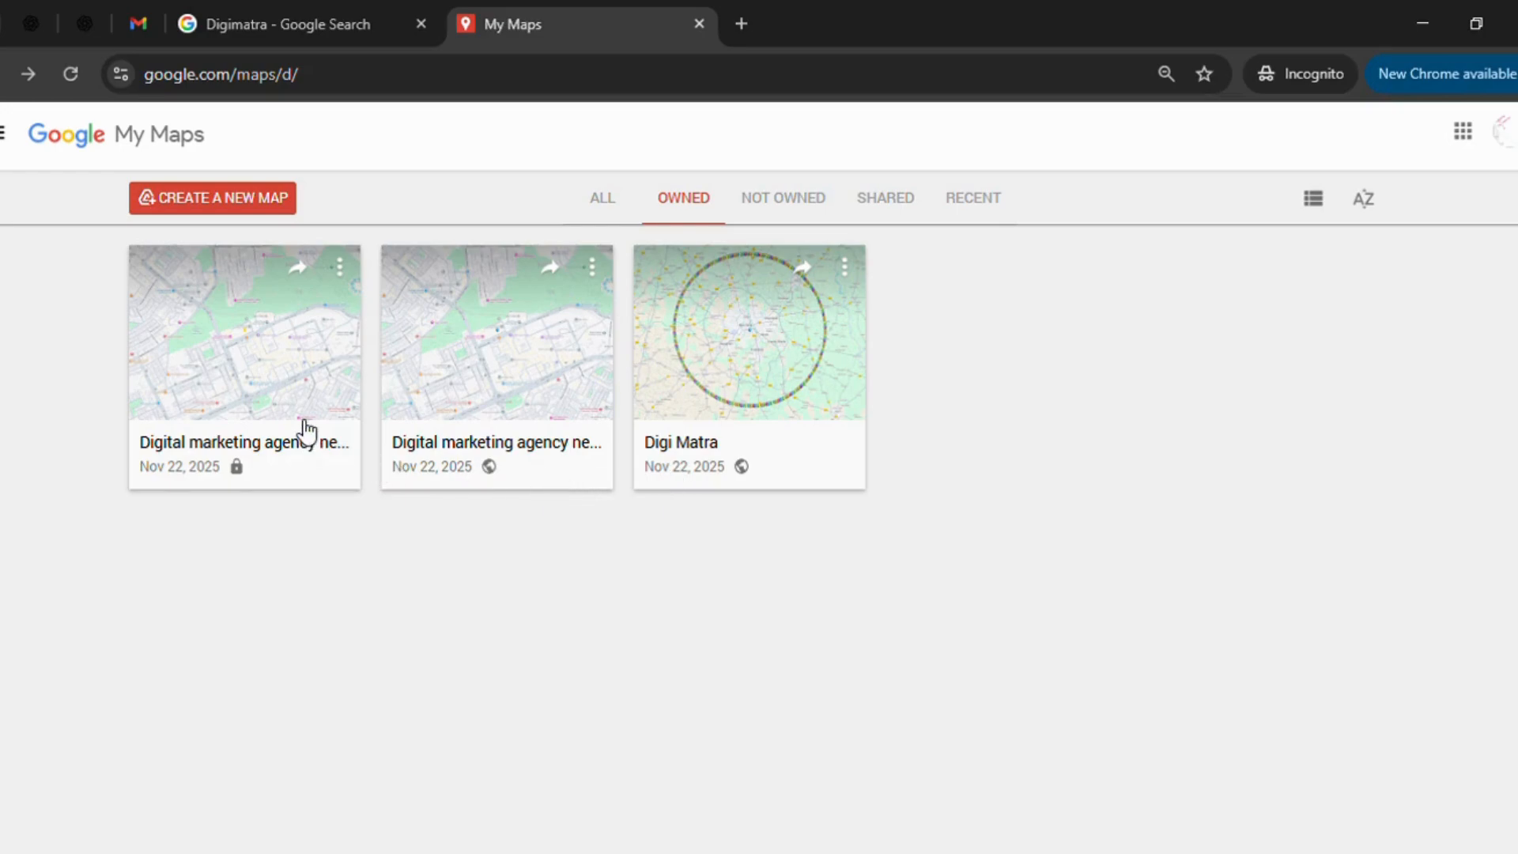
left_click(286, 356)
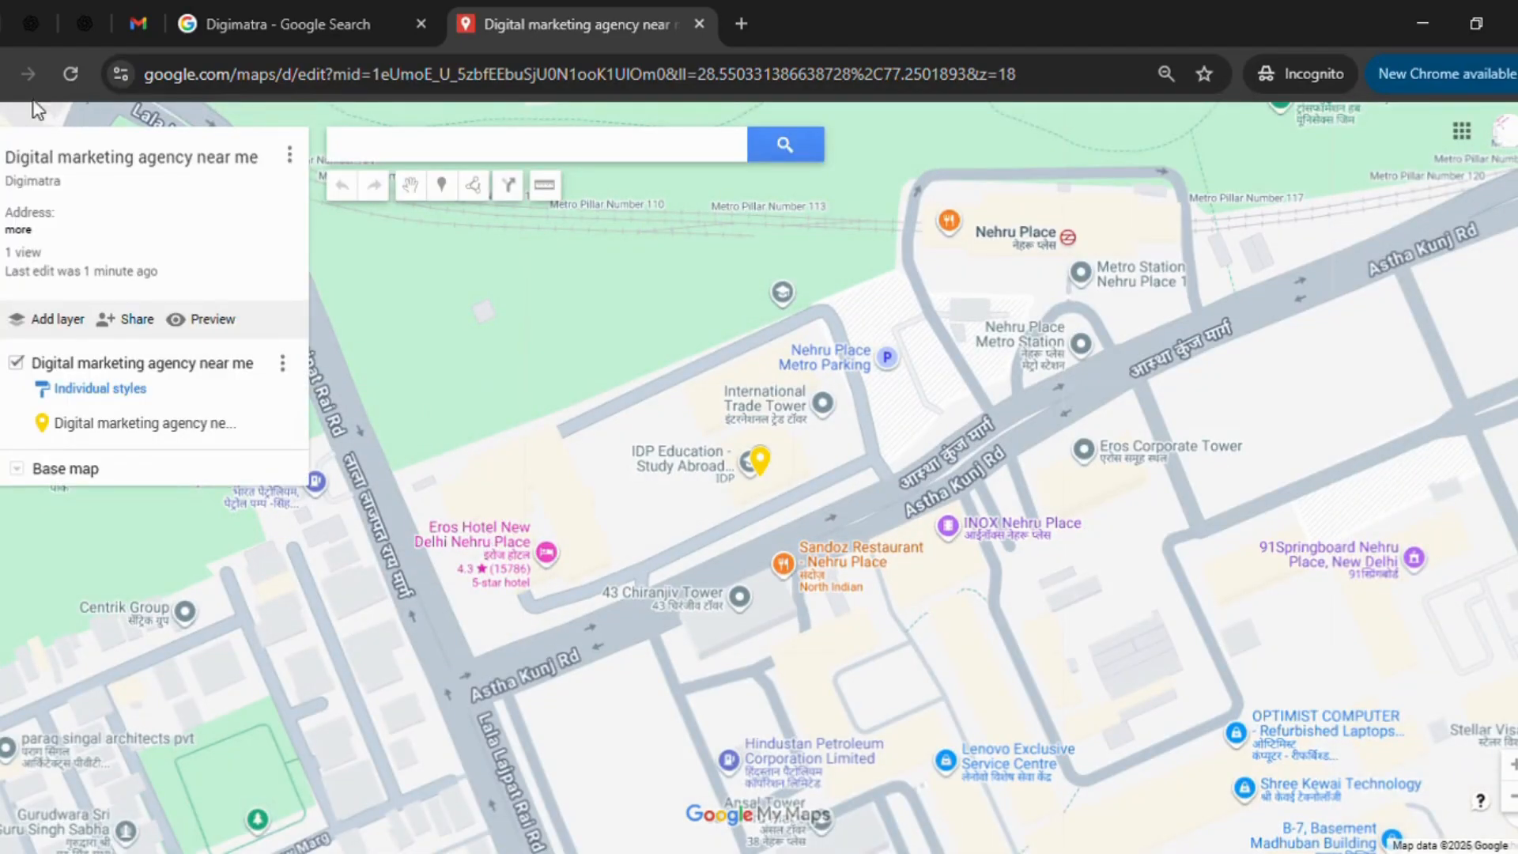
left_click(2, 73)
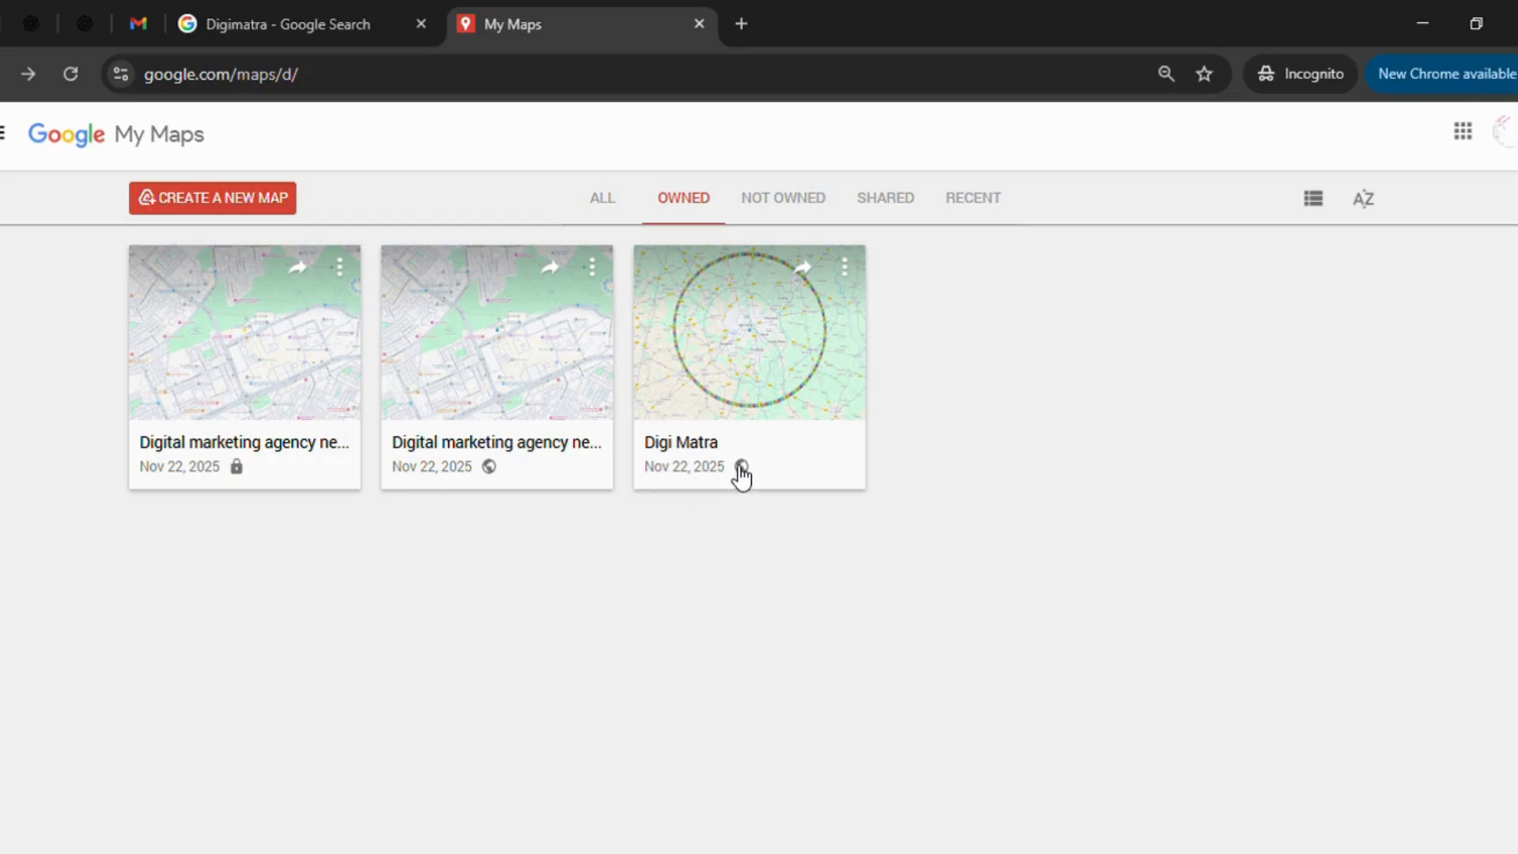
Step: Open the Digi Matra map from the owned maps, read through the central Digimatra marker's details, and close them
left_click(752, 360)
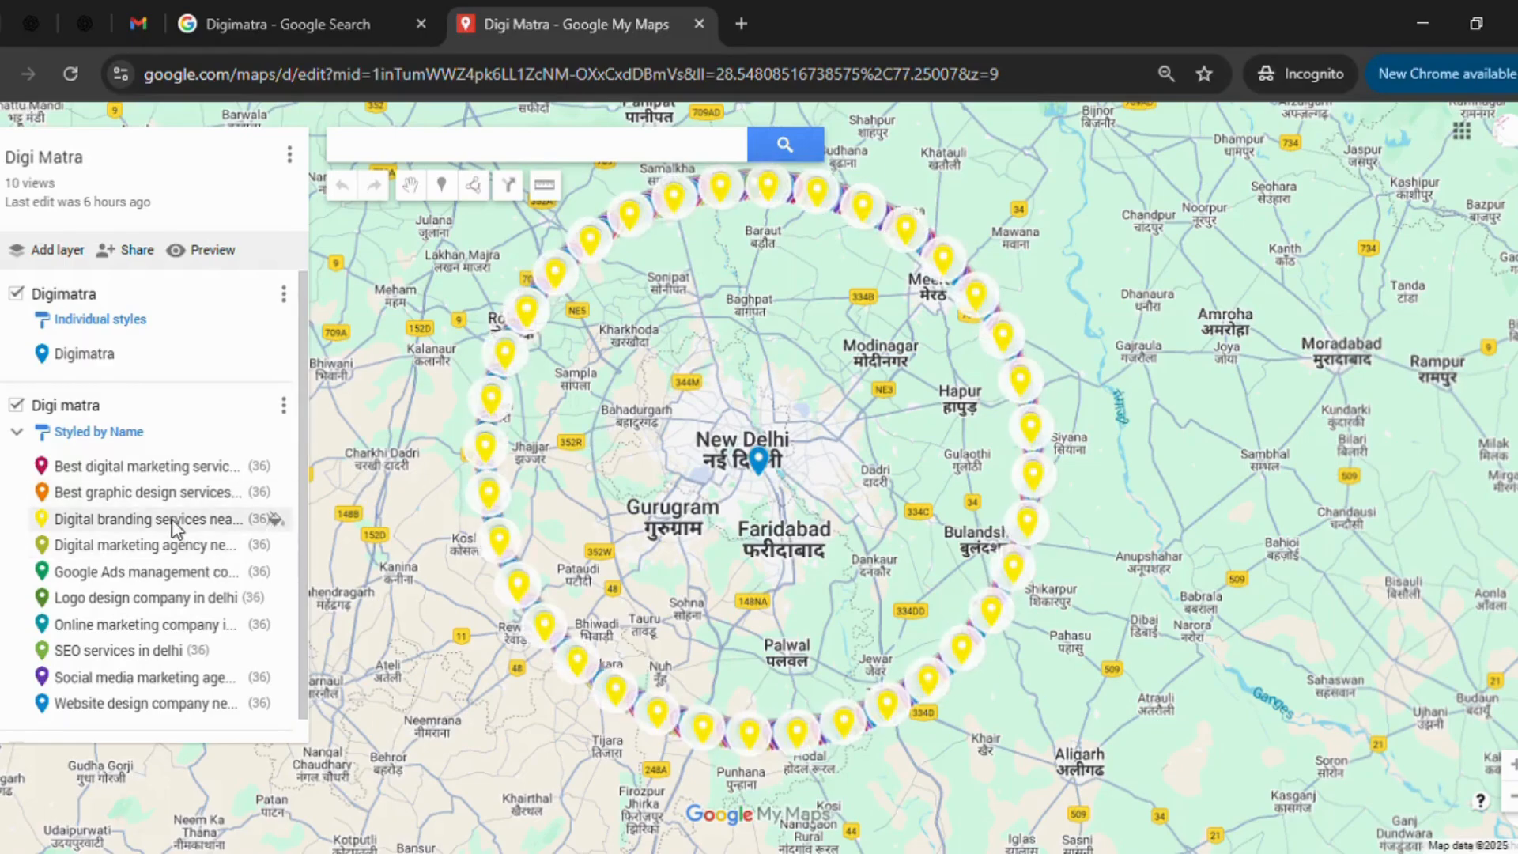
scroll(140, 589, "down", 1)
scroll(128, 635, "up", 1)
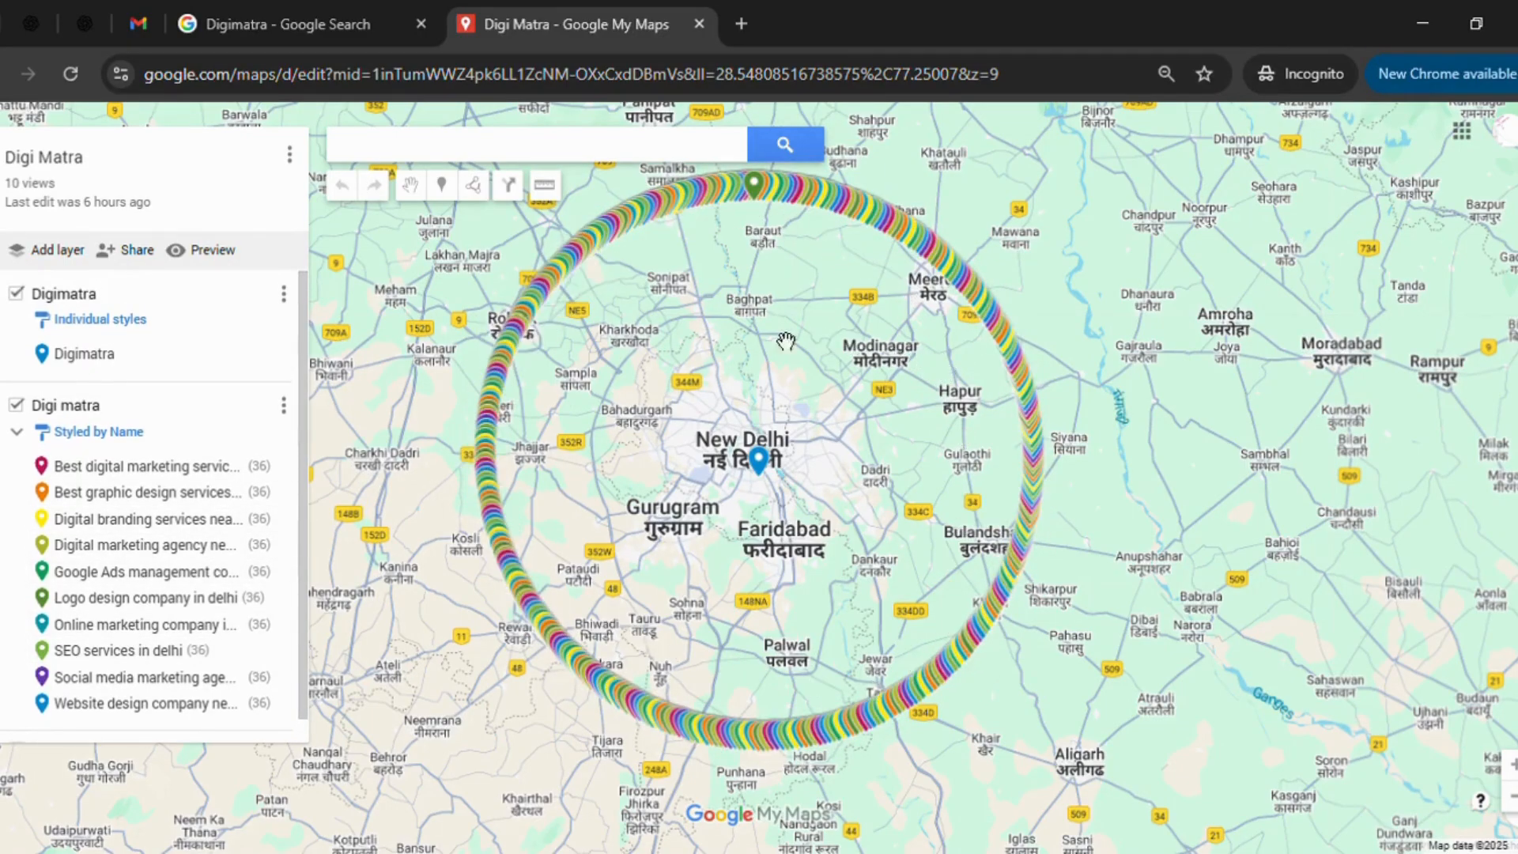
left_click(765, 465)
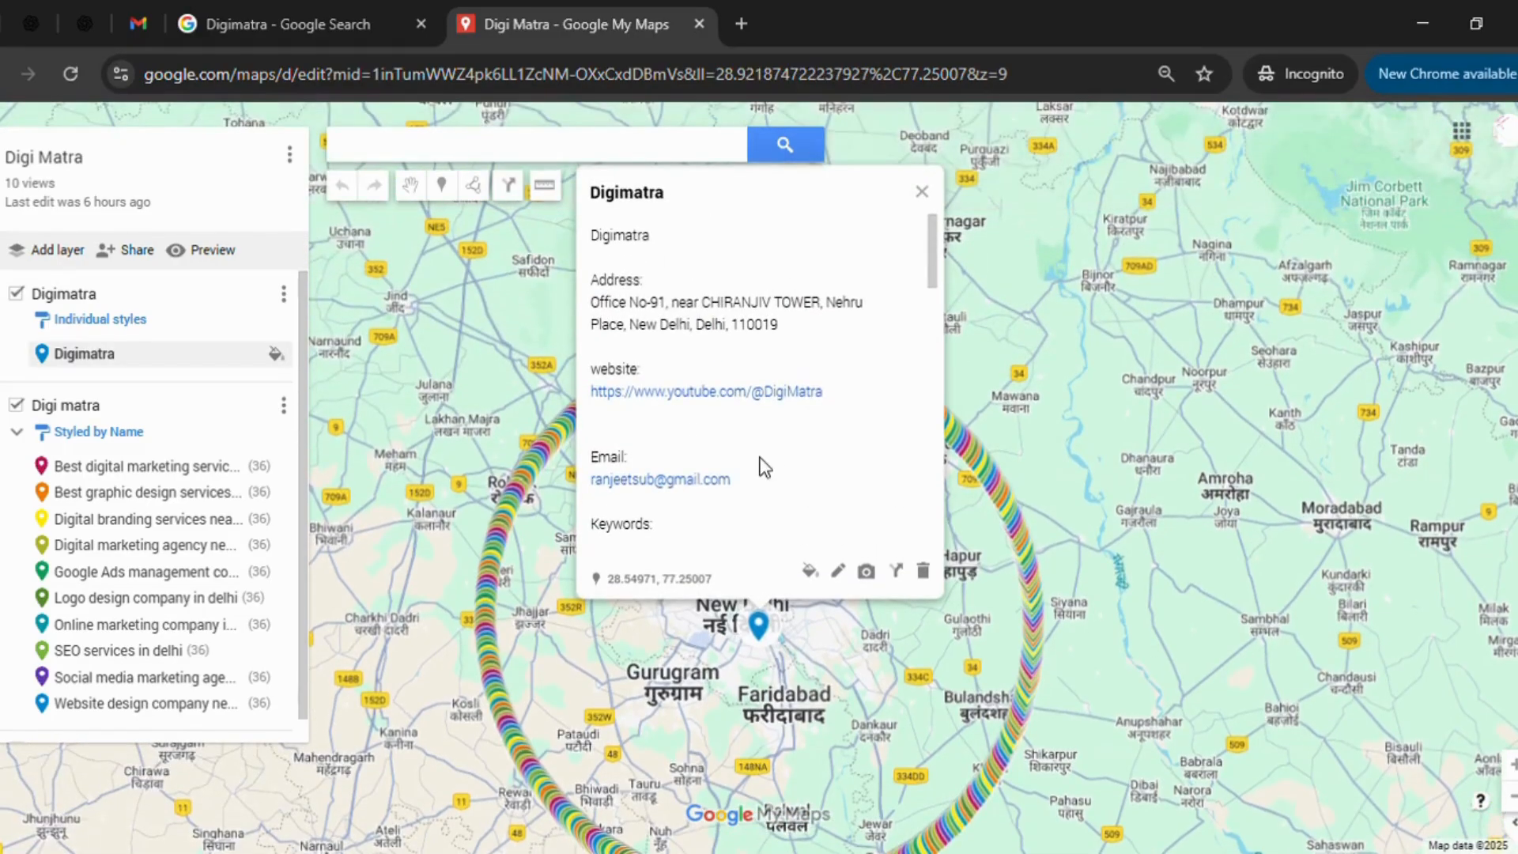
scroll(764, 474, "down", 10)
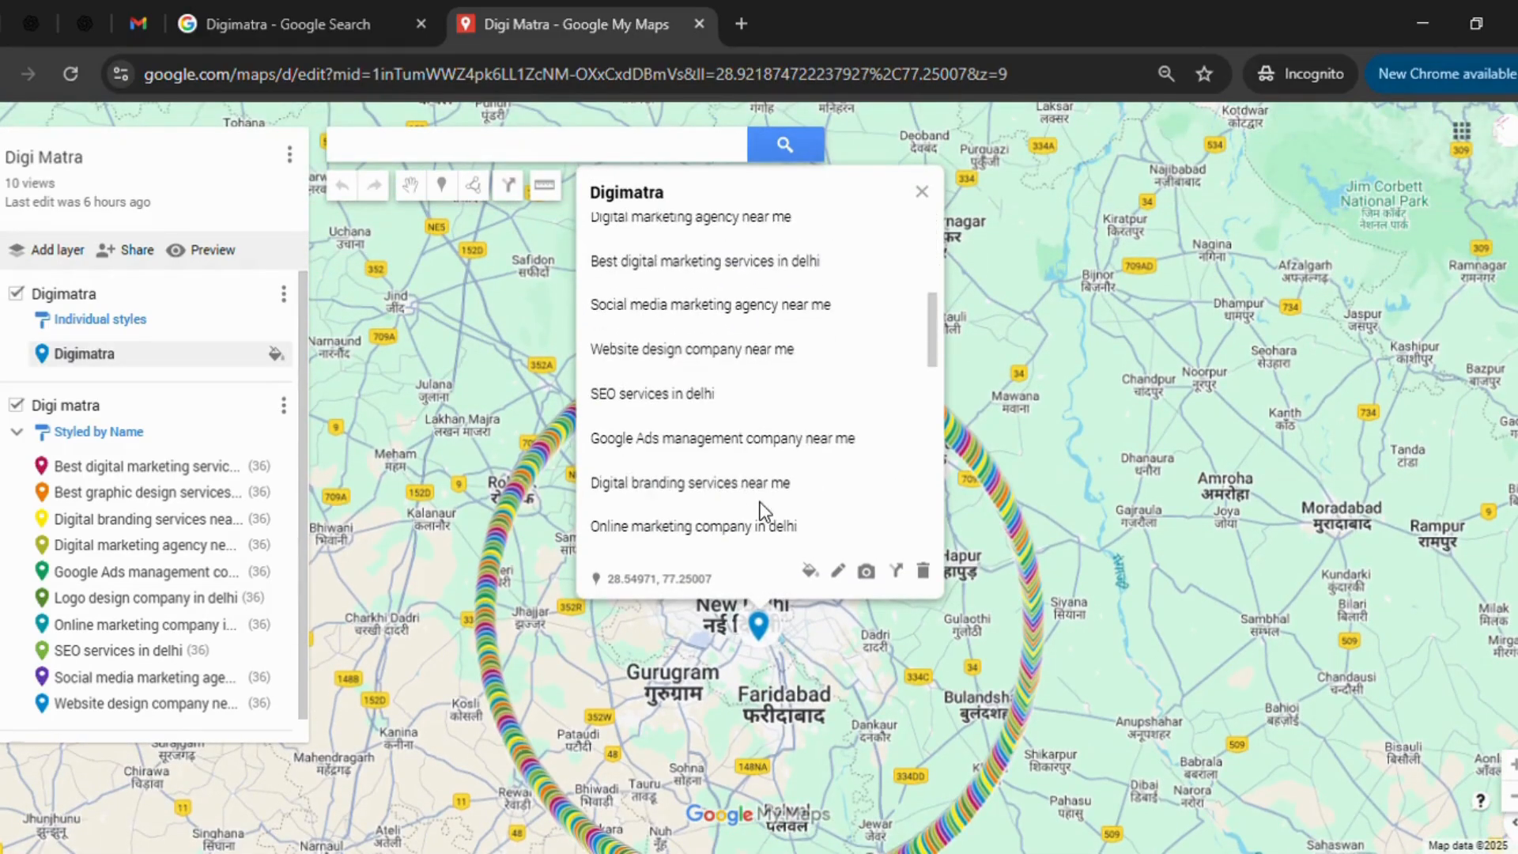
scroll(764, 510, "down", 5)
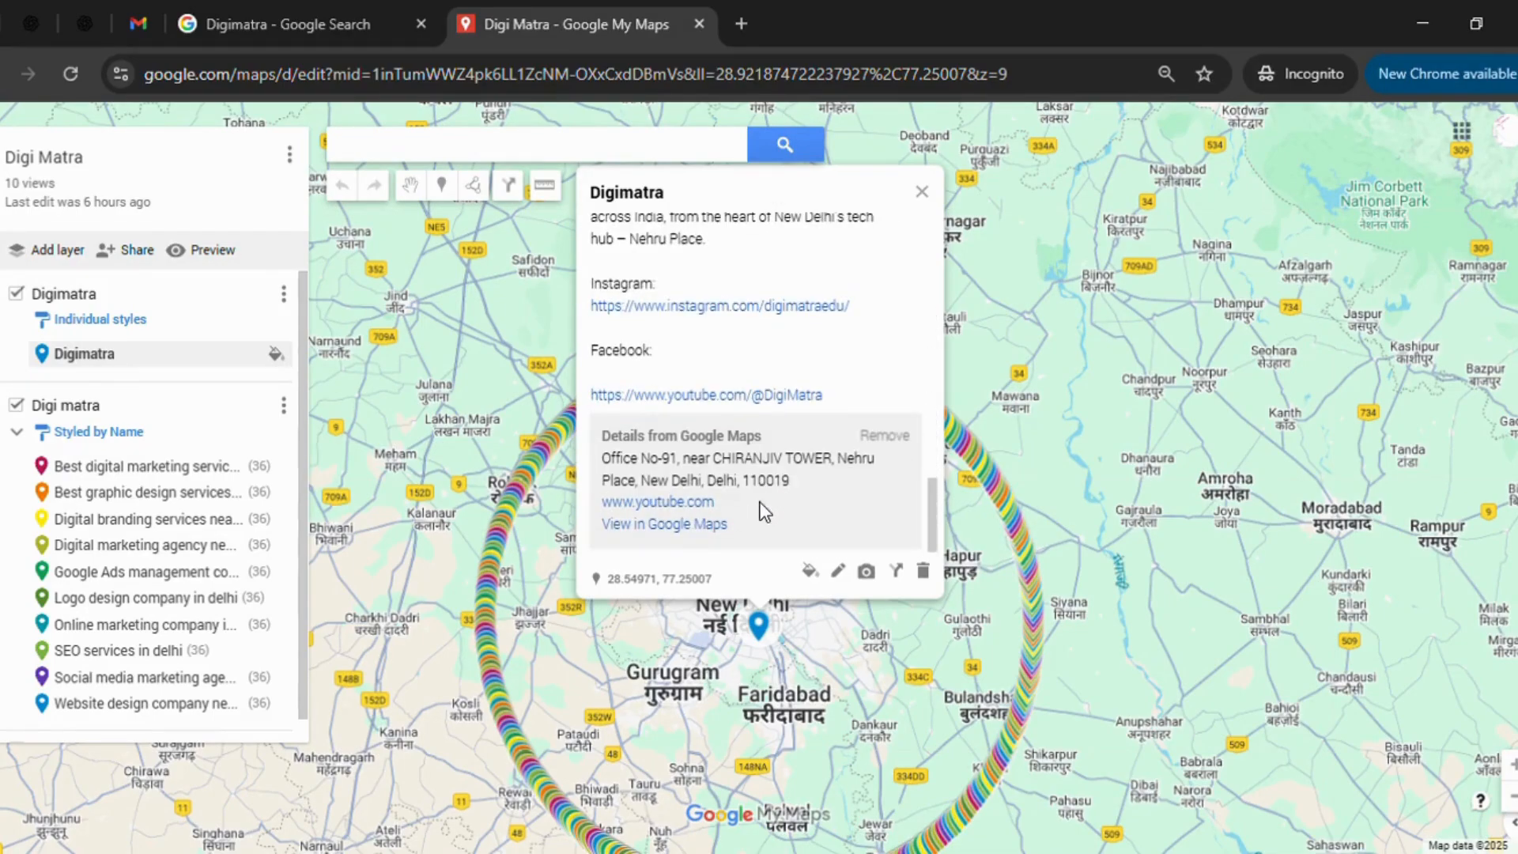
left_click(923, 195)
Step: Inspect the titles and descriptions of several keyword markers on the ring around New Delhi, including a "Google Ads management company near me" marker
scroll(752, 484, "down", 1)
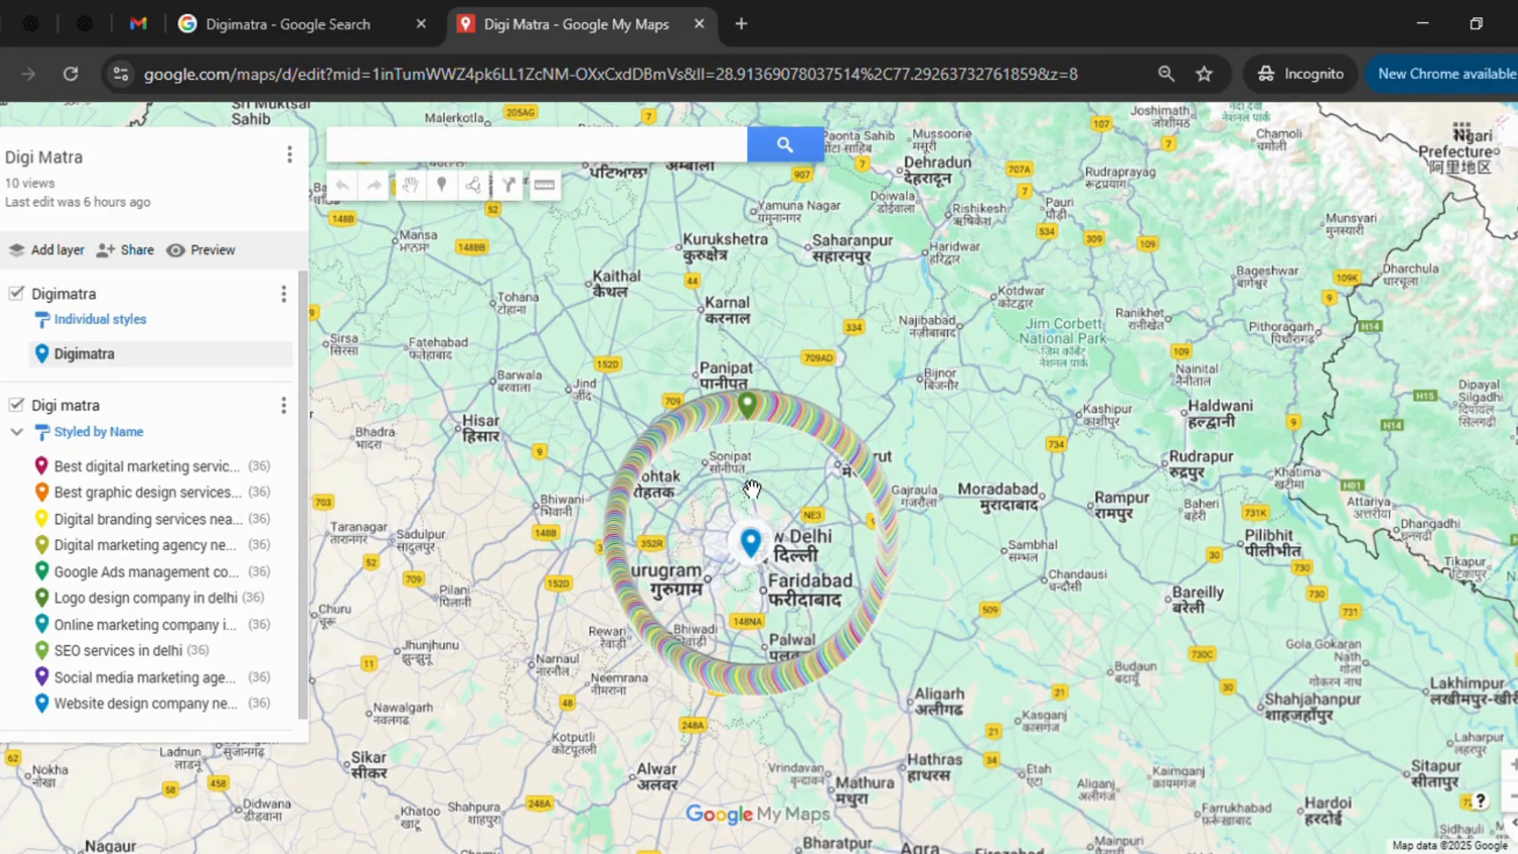
scroll(752, 488, "up", 2)
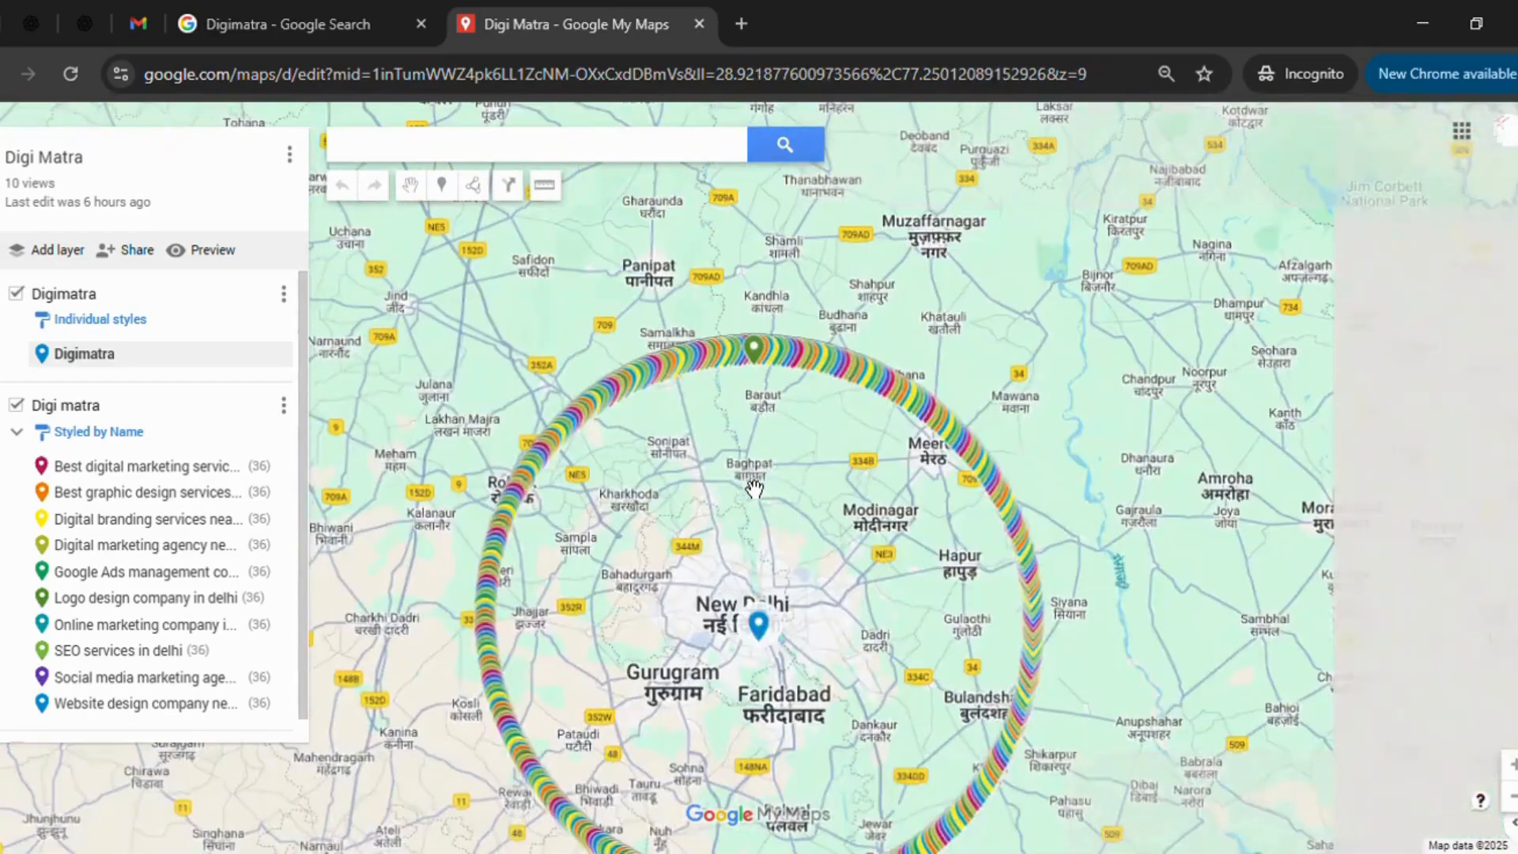
left_click(682, 381)
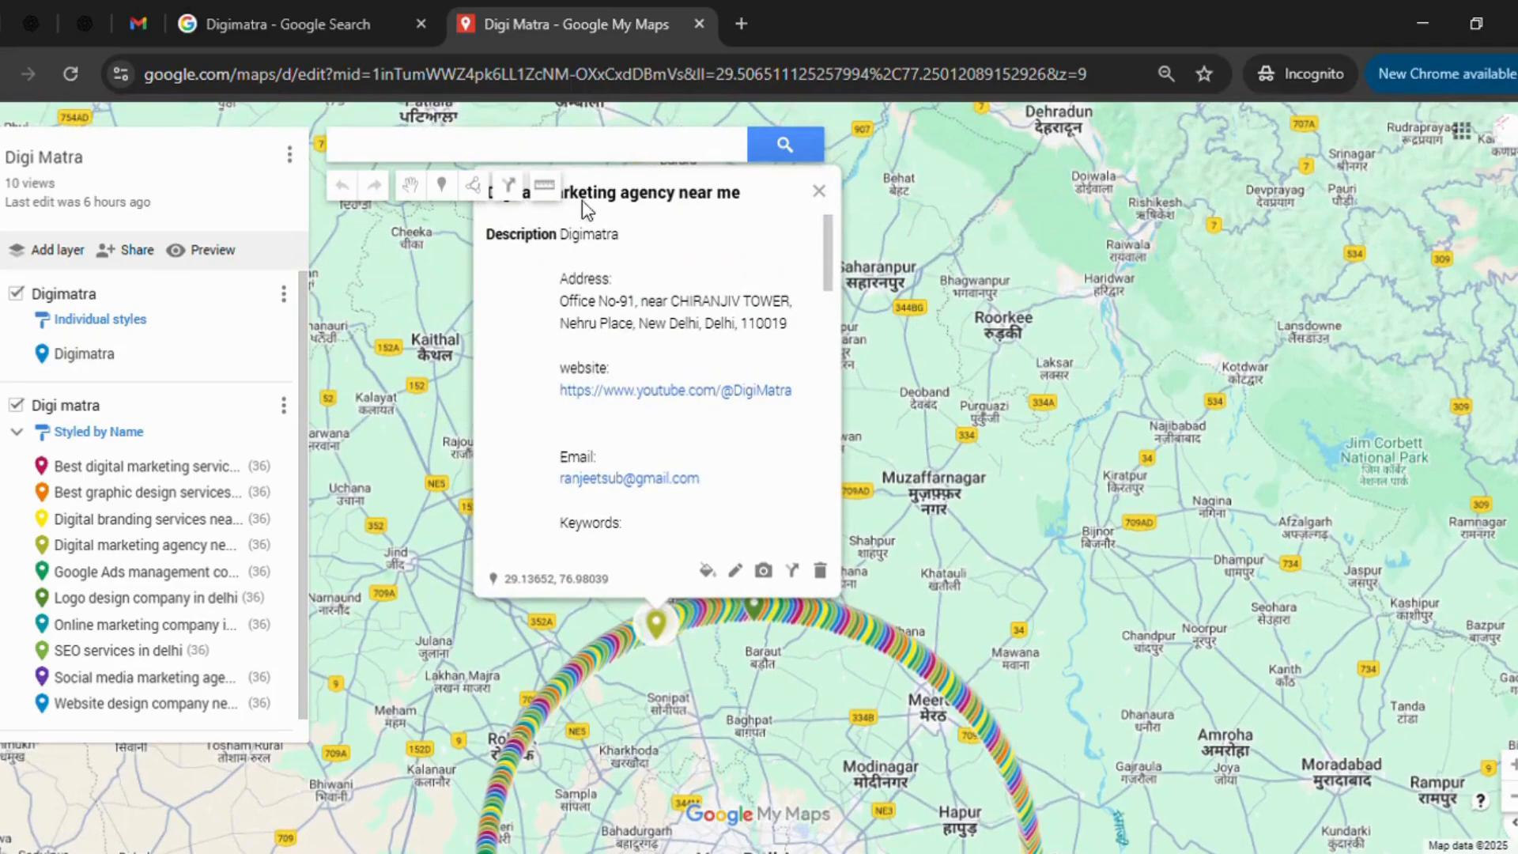
triple_click(621, 196)
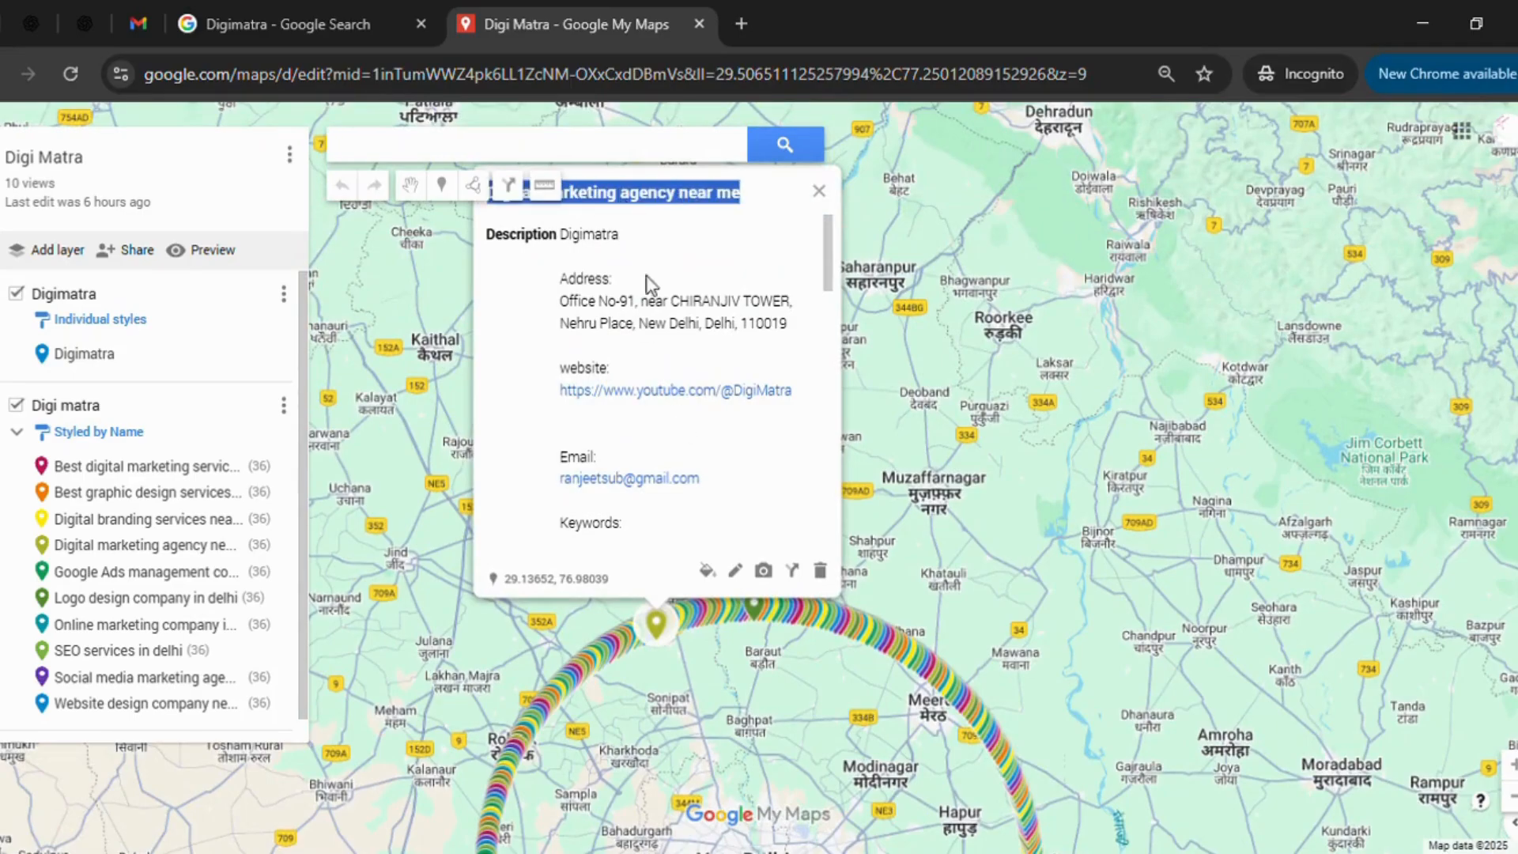
left_click(852, 627)
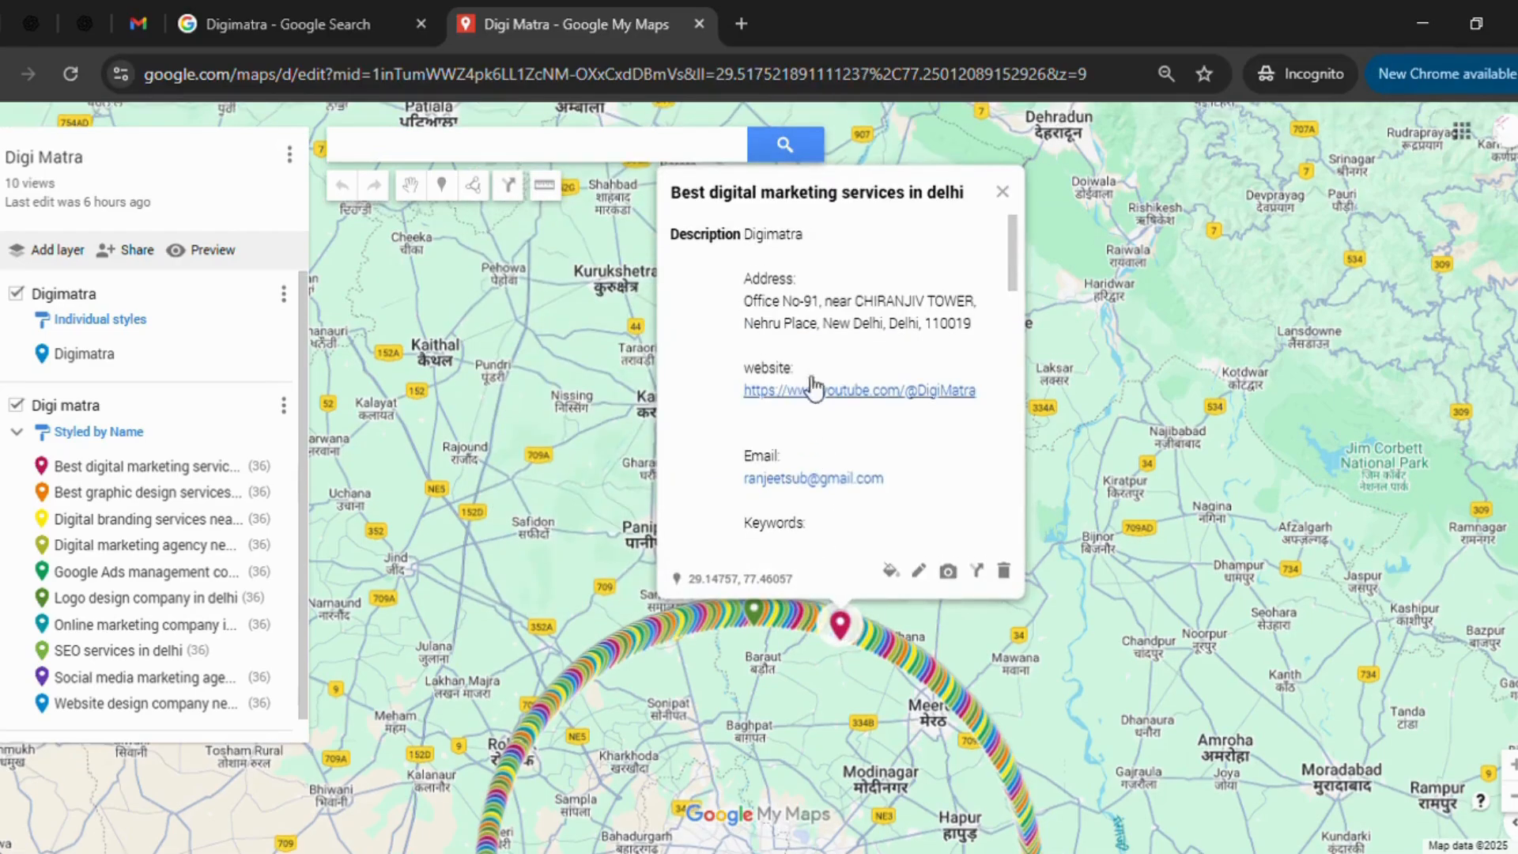
left_click_drag(691, 196, 966, 199)
left_click(1006, 184)
left_click(1006, 183)
scroll(937, 490, "down", 1)
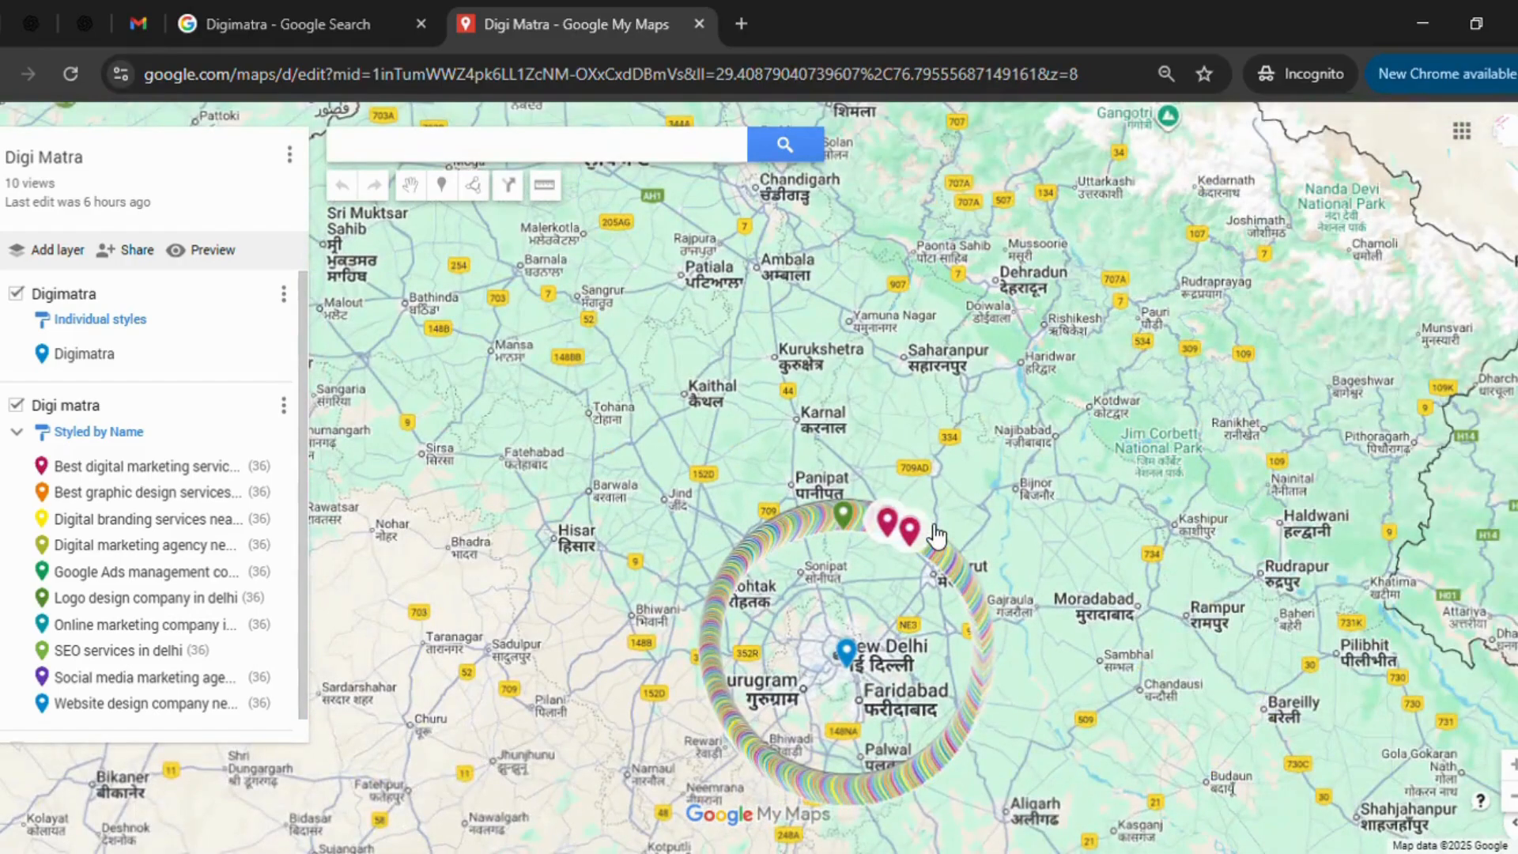
left_click(953, 558)
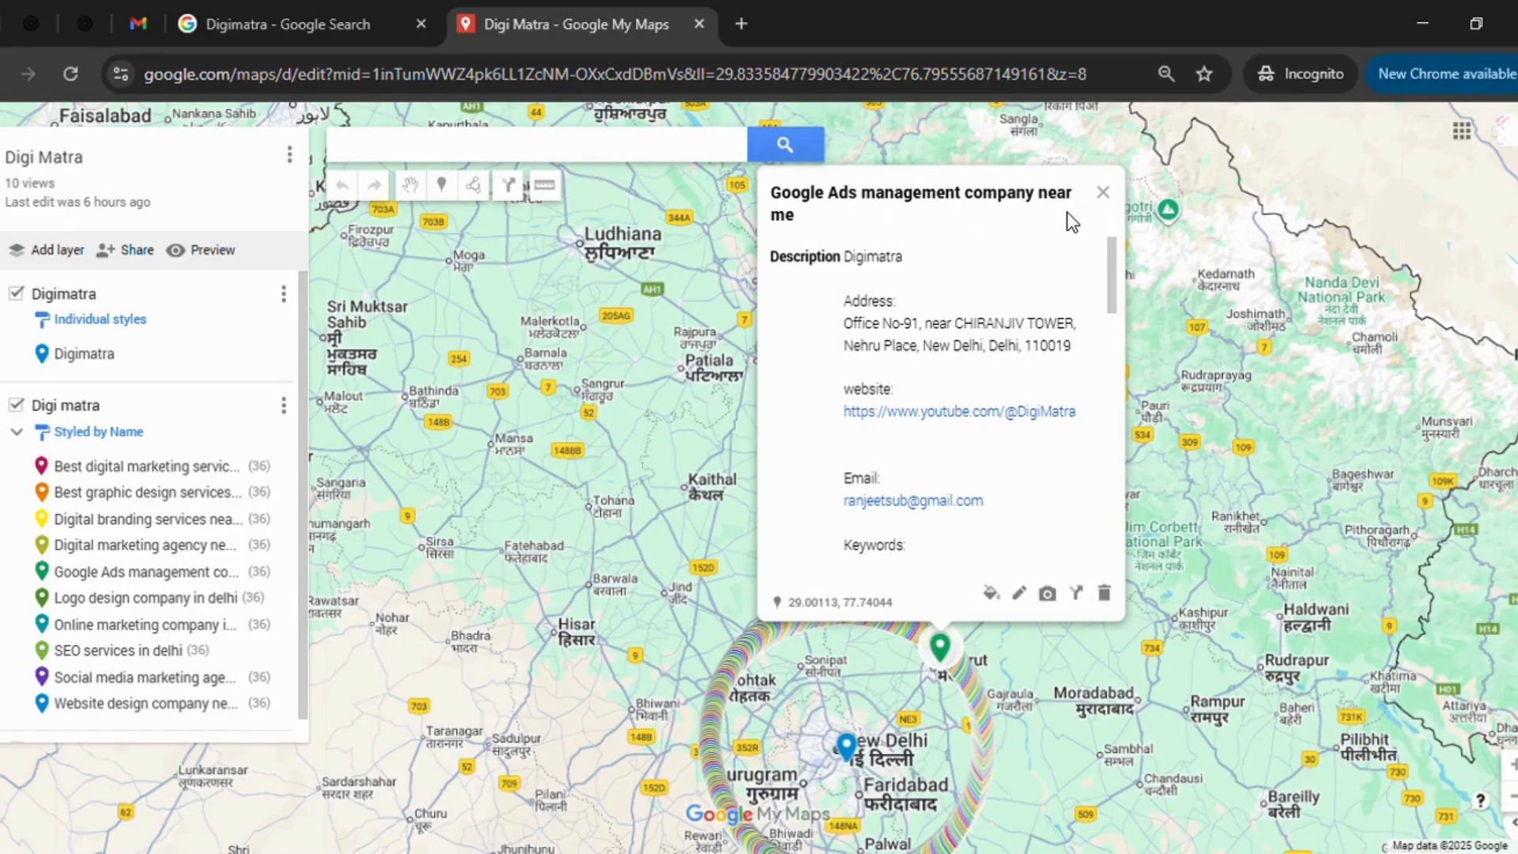
left_click(1103, 193)
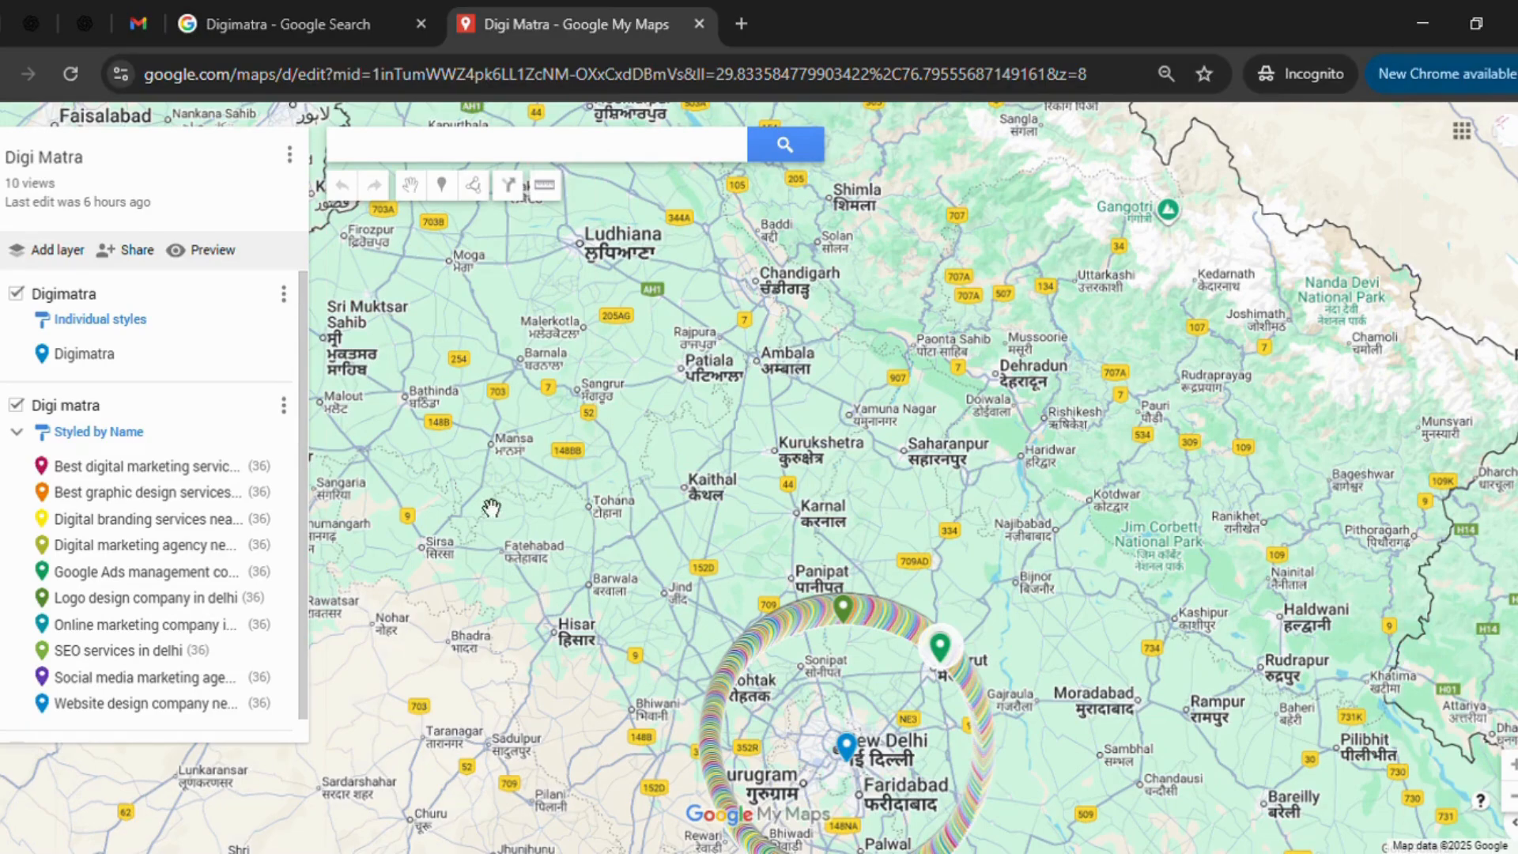
scroll(927, 680, "down", 1)
scroll(927, 680, "up", 1)
scroll(857, 756, "up", 1)
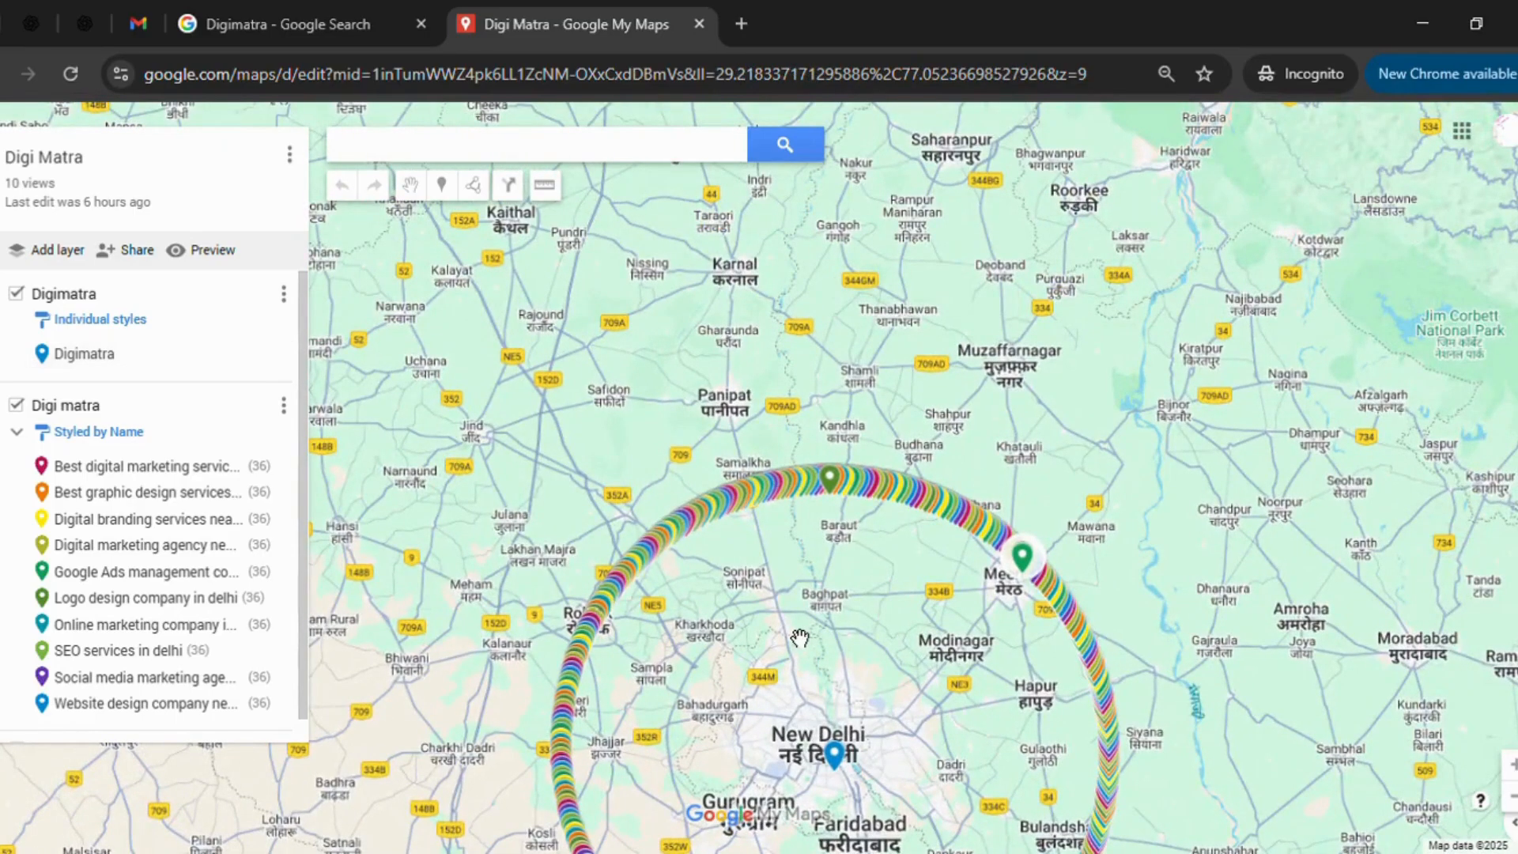
scroll(800, 644, "down", 1)
scroll(801, 639, "up", 1)
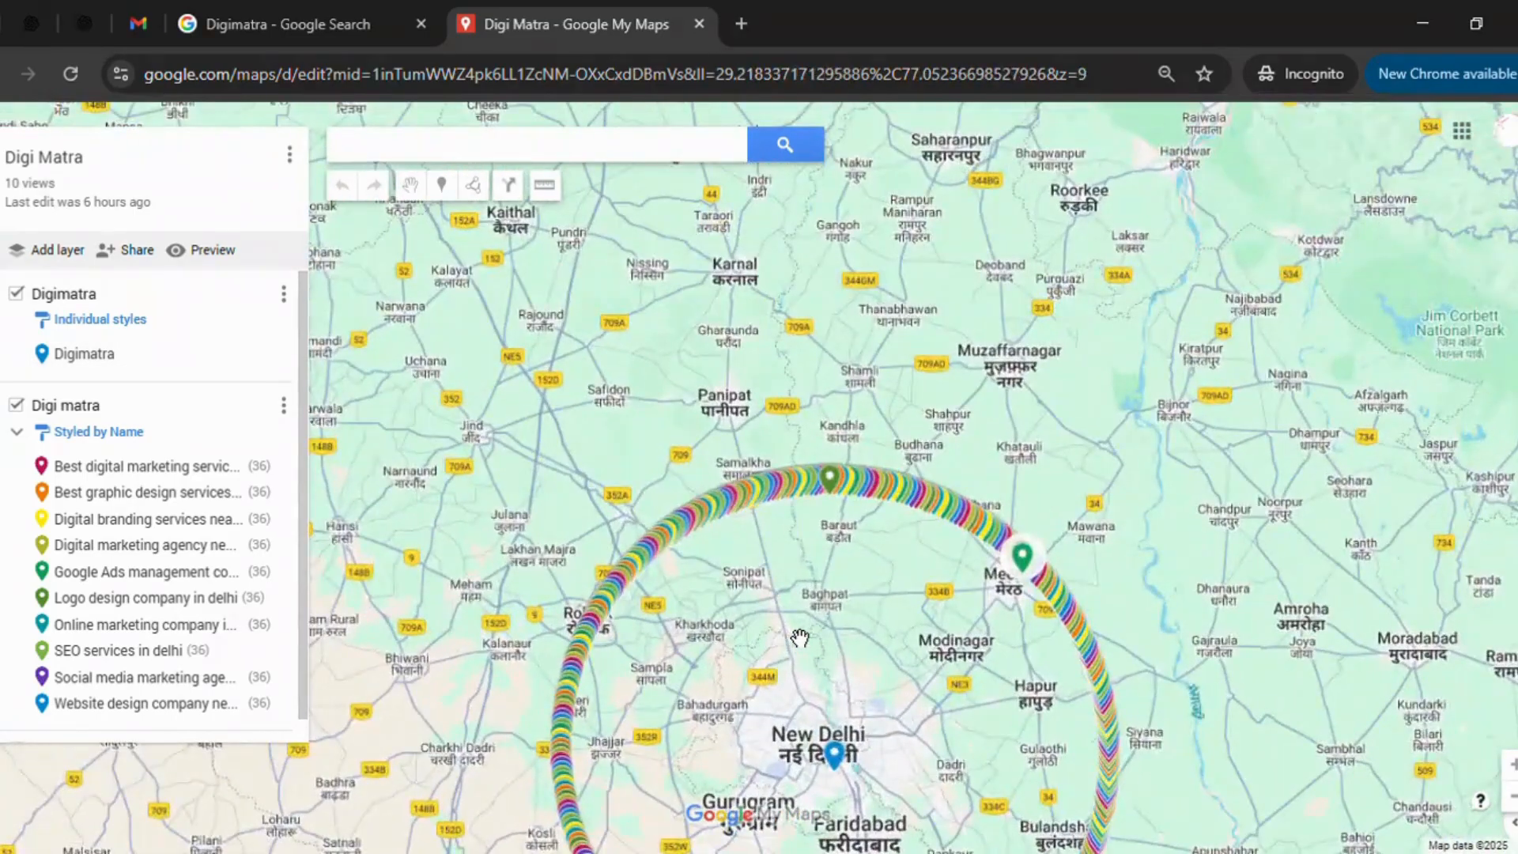